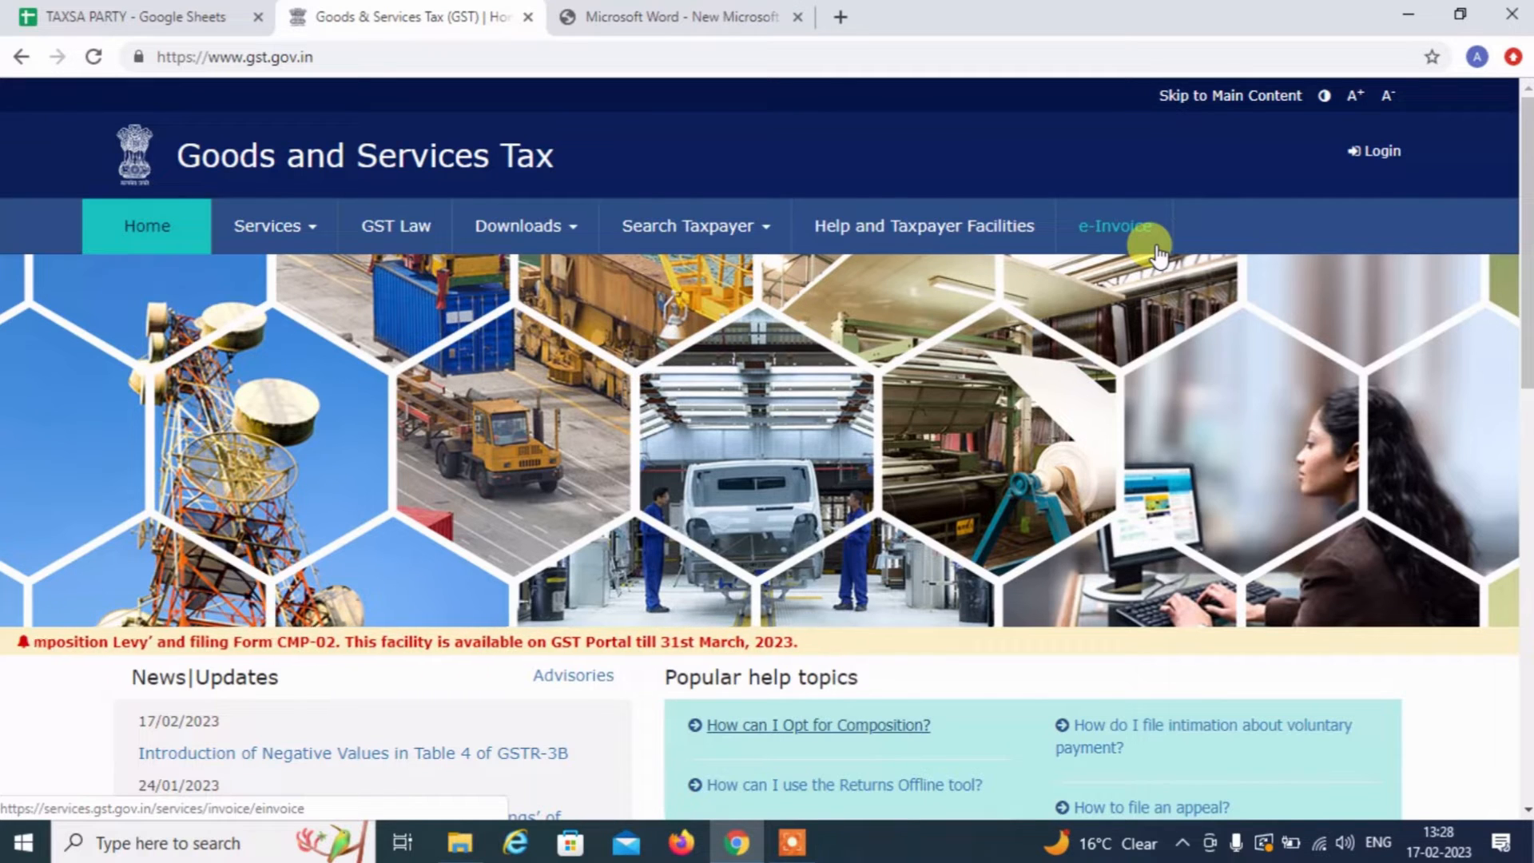
Sign in to the GST Portal with the account username, password and captcha
click(1378, 153)
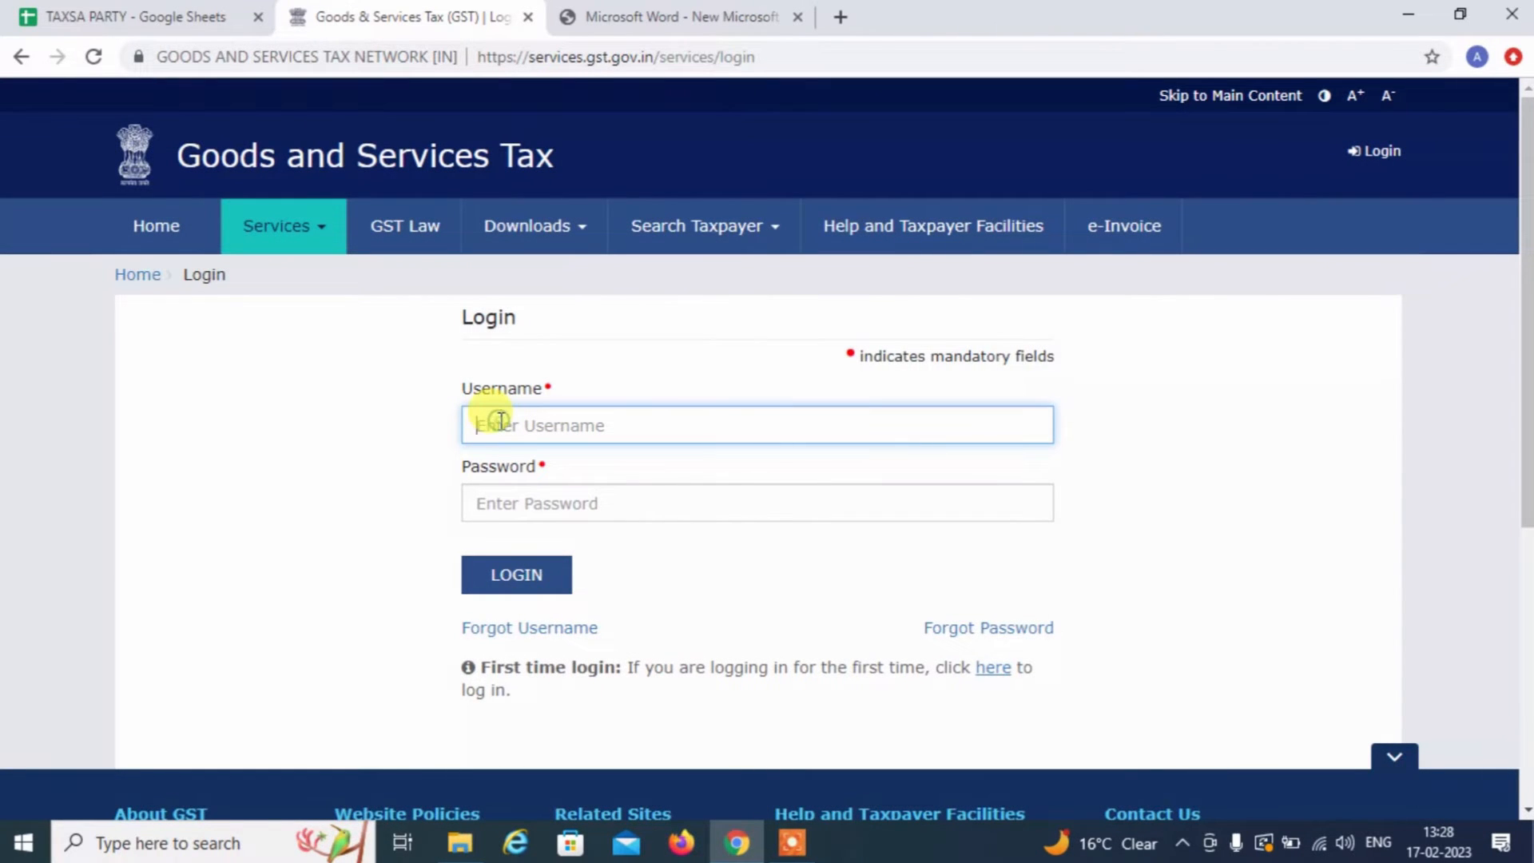
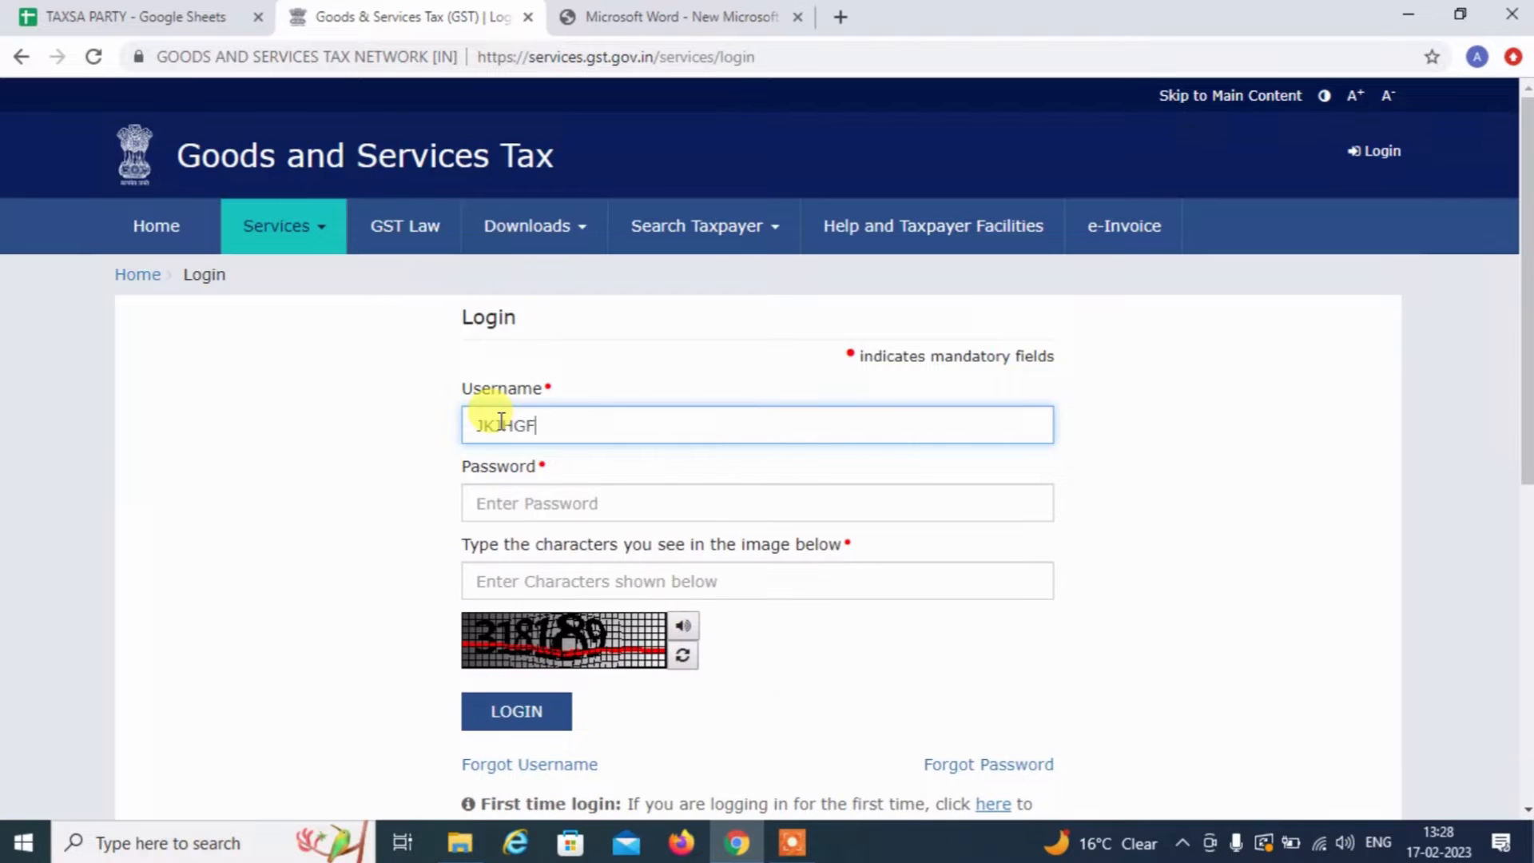
click(540, 498)
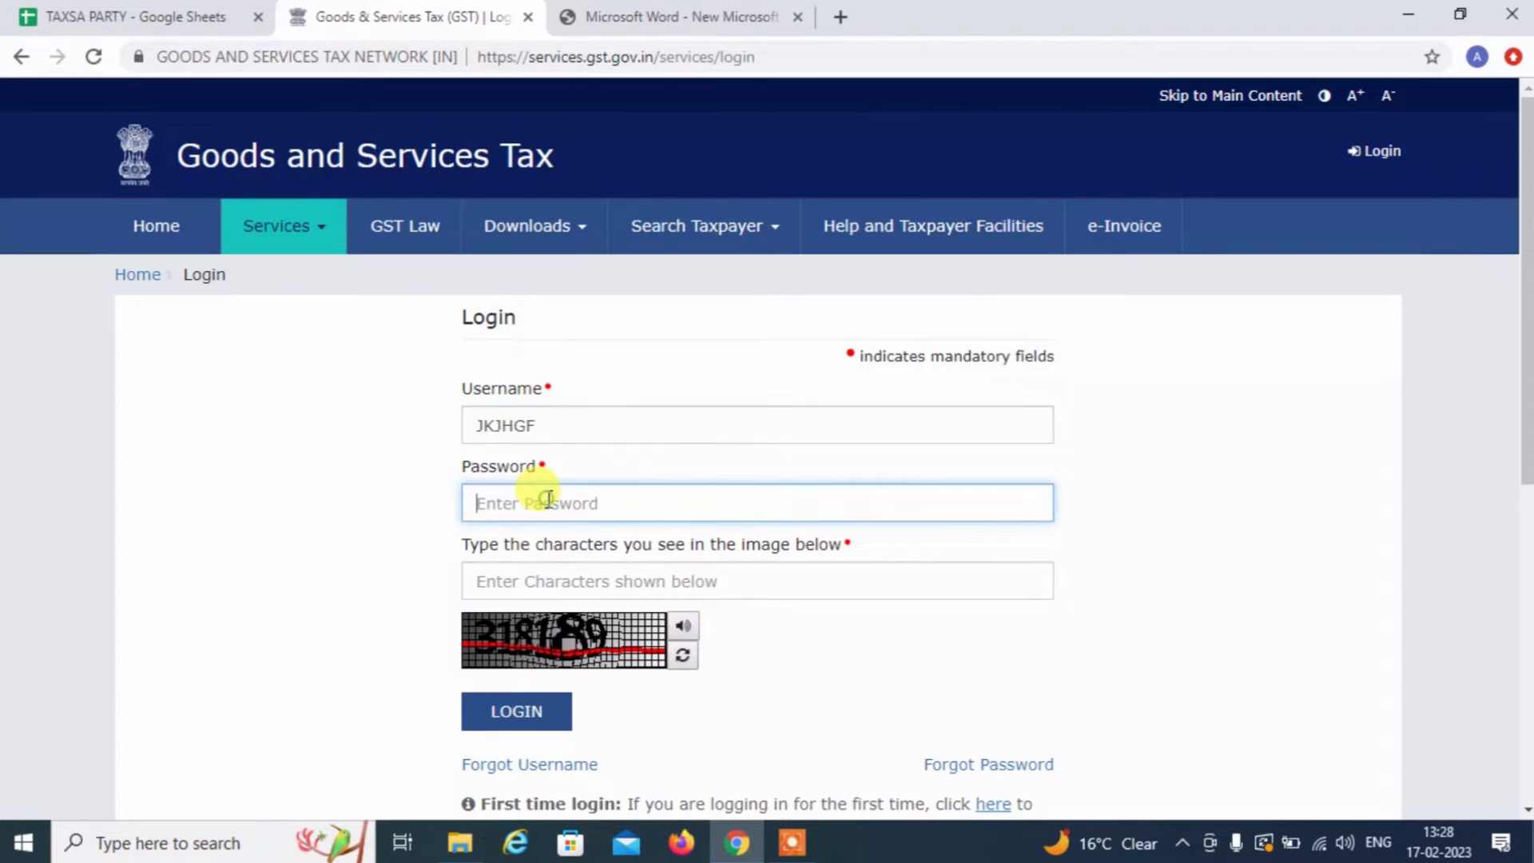
click(553, 587)
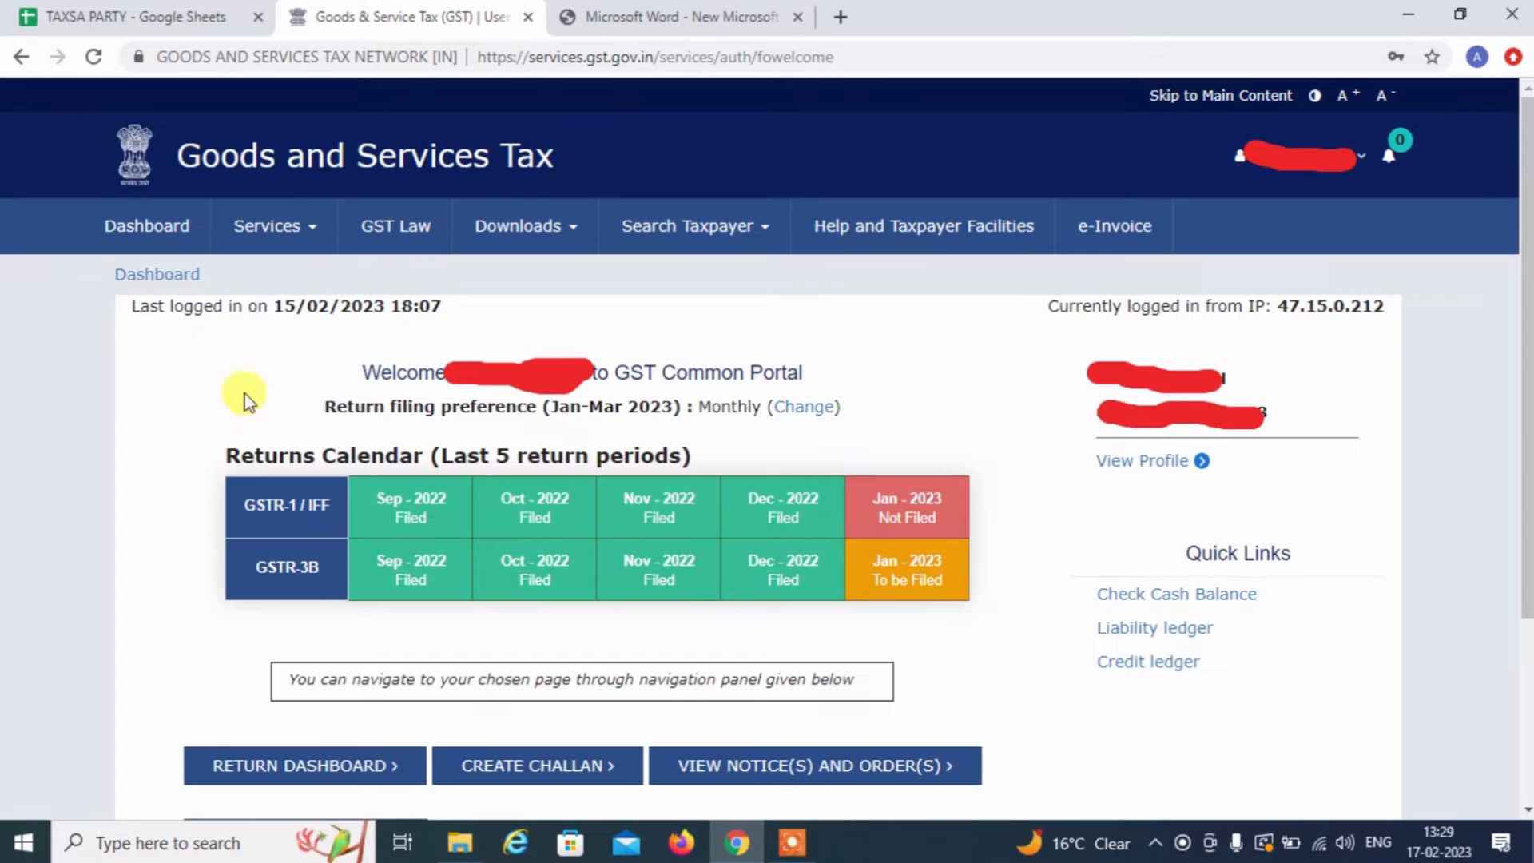
Go to Services > Returns > TDS and TCS credit received
click(289, 213)
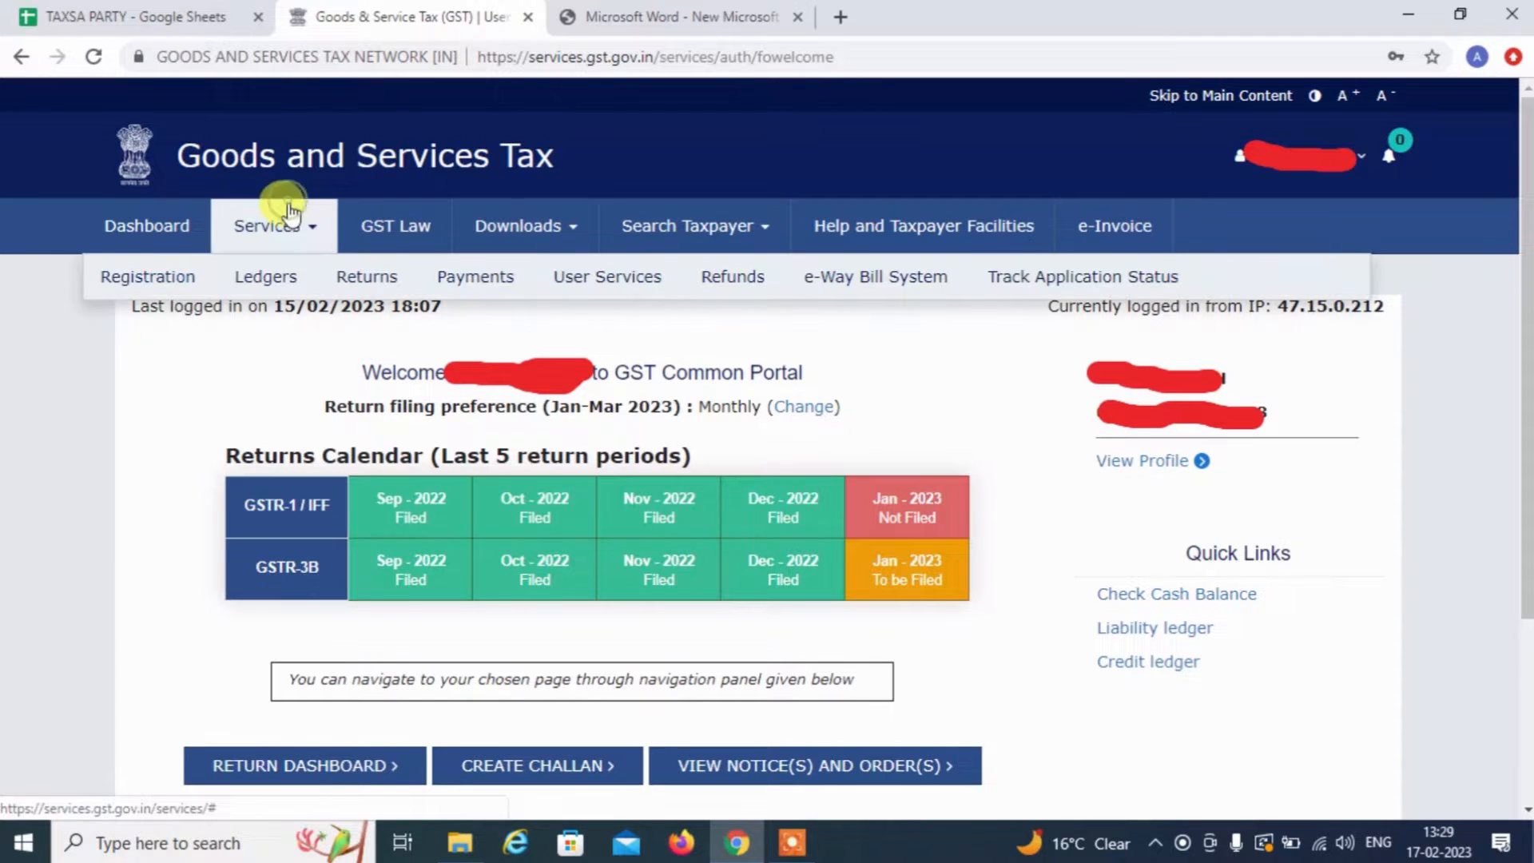
mouse_move(370, 289)
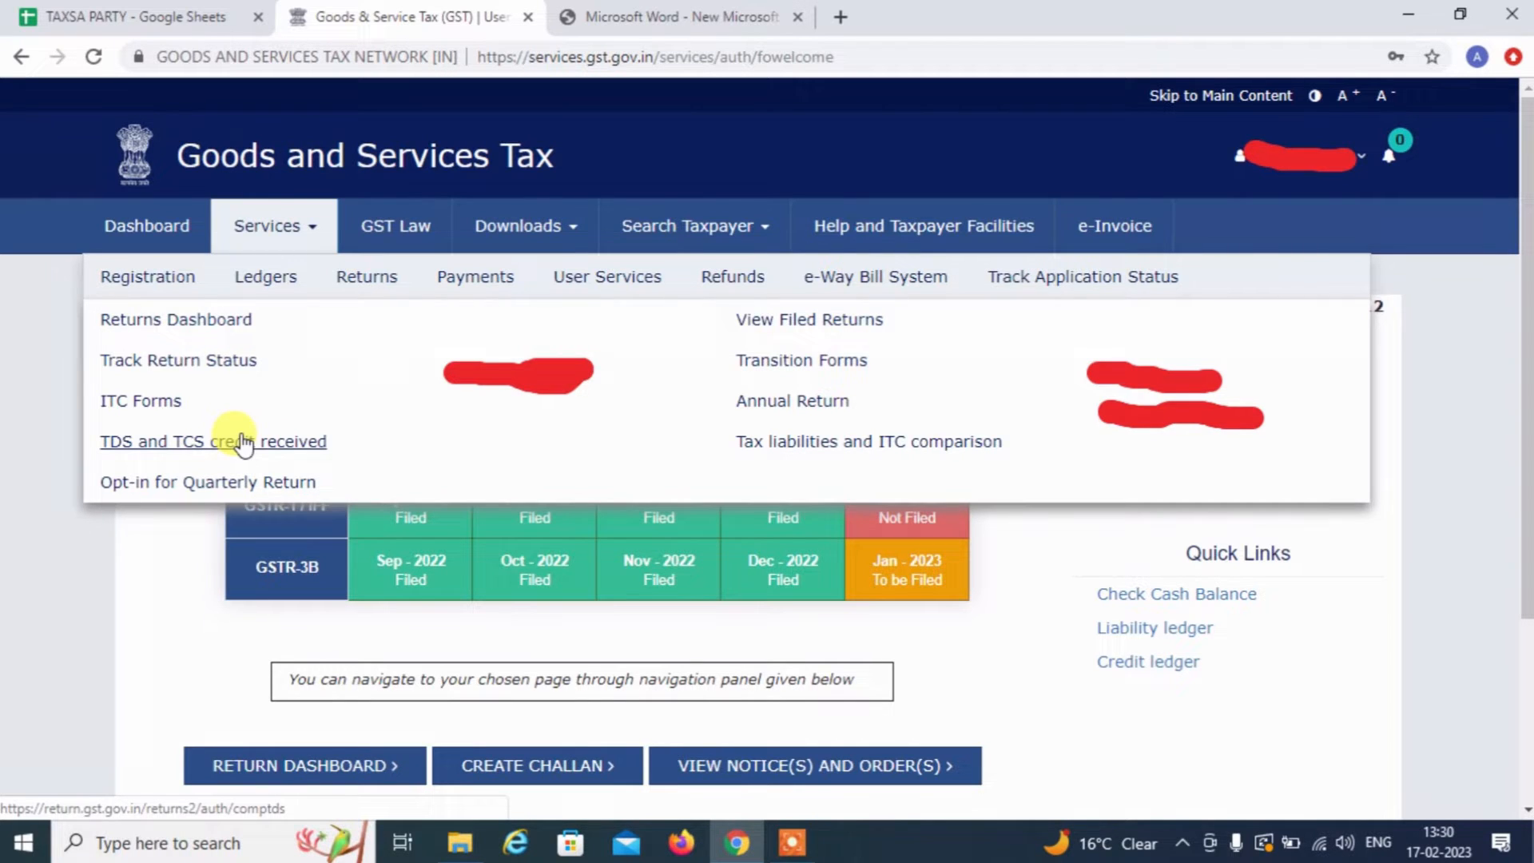
click(244, 444)
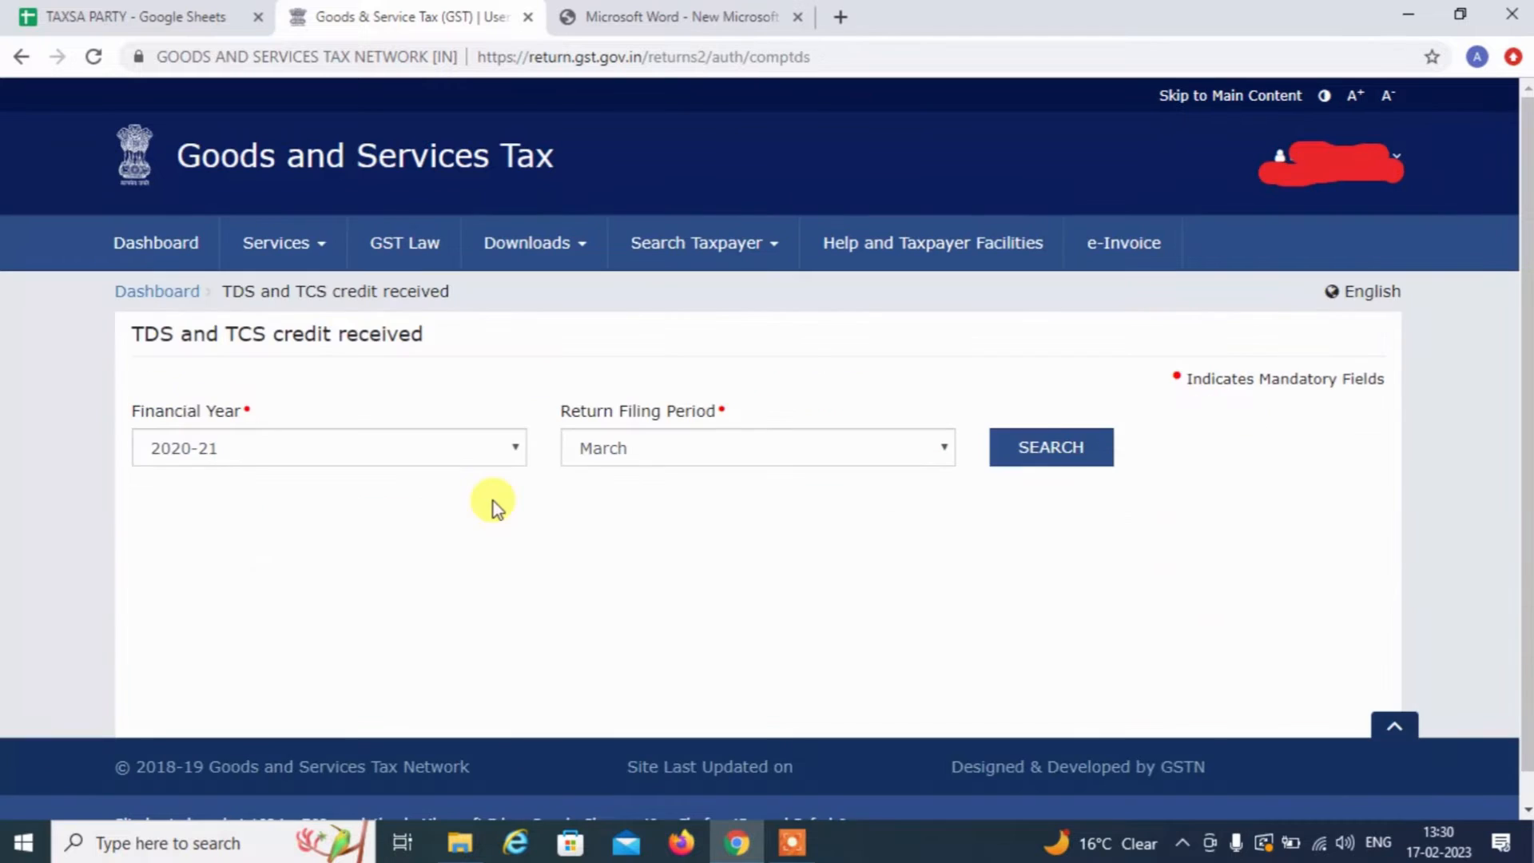
Search TDS and TCS credits for financial year 2022-23, return period January
click(273, 450)
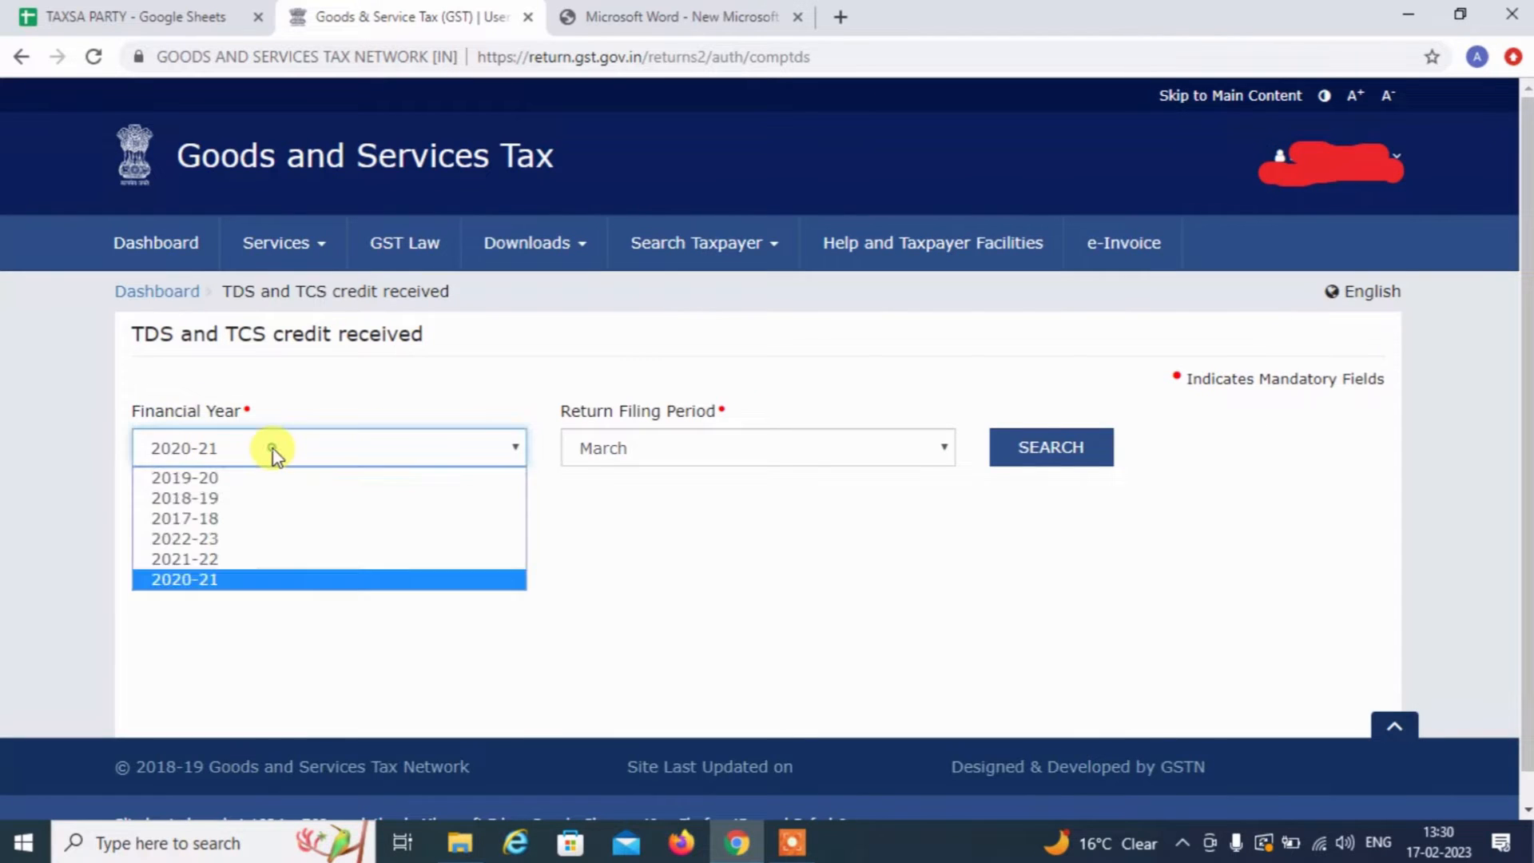
key(Up)
key(Up)
key(Return)
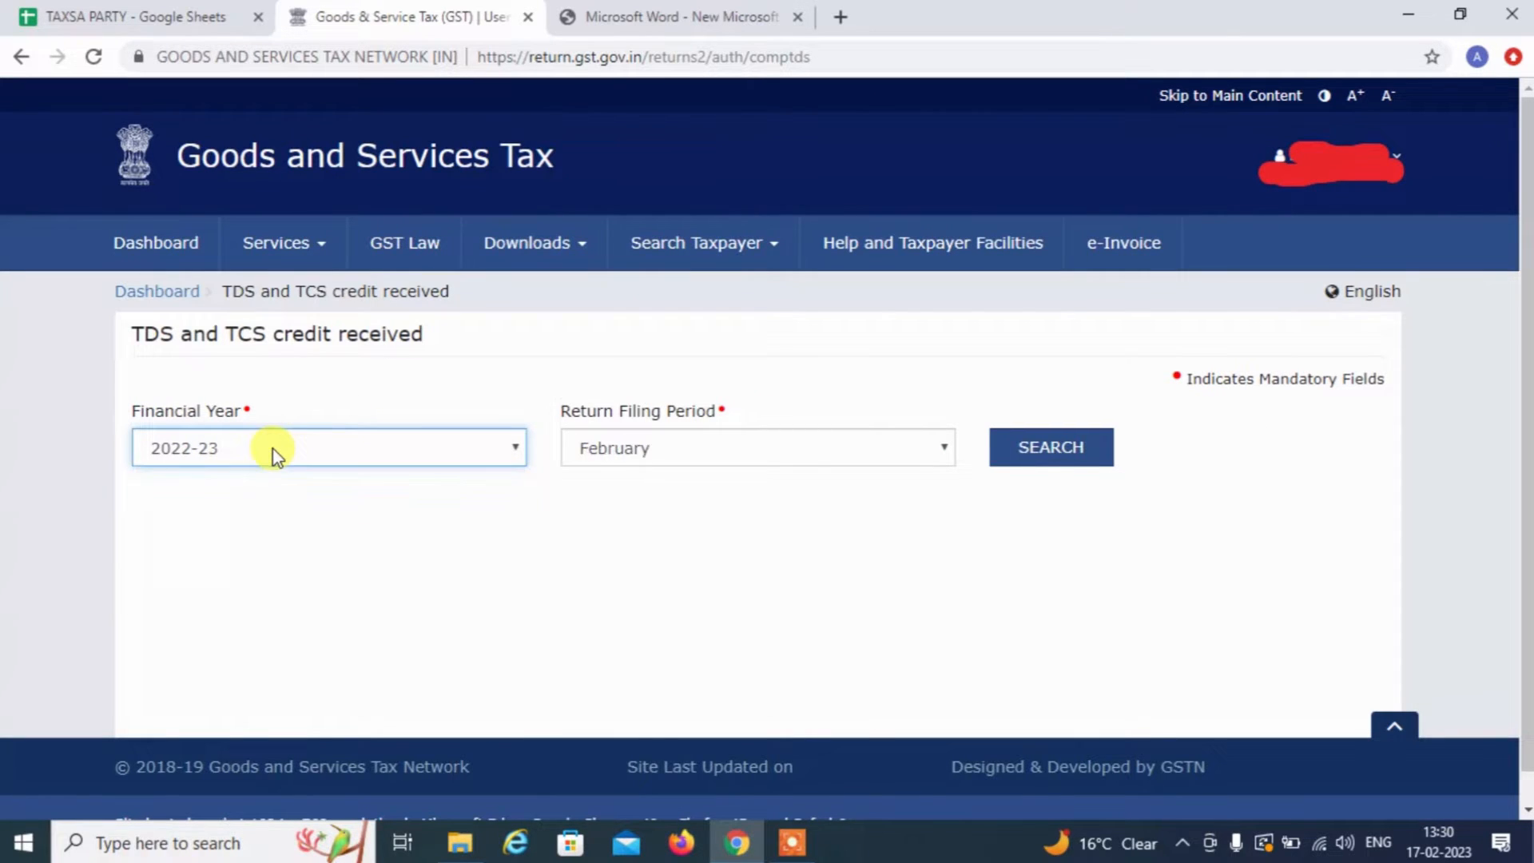
click(685, 473)
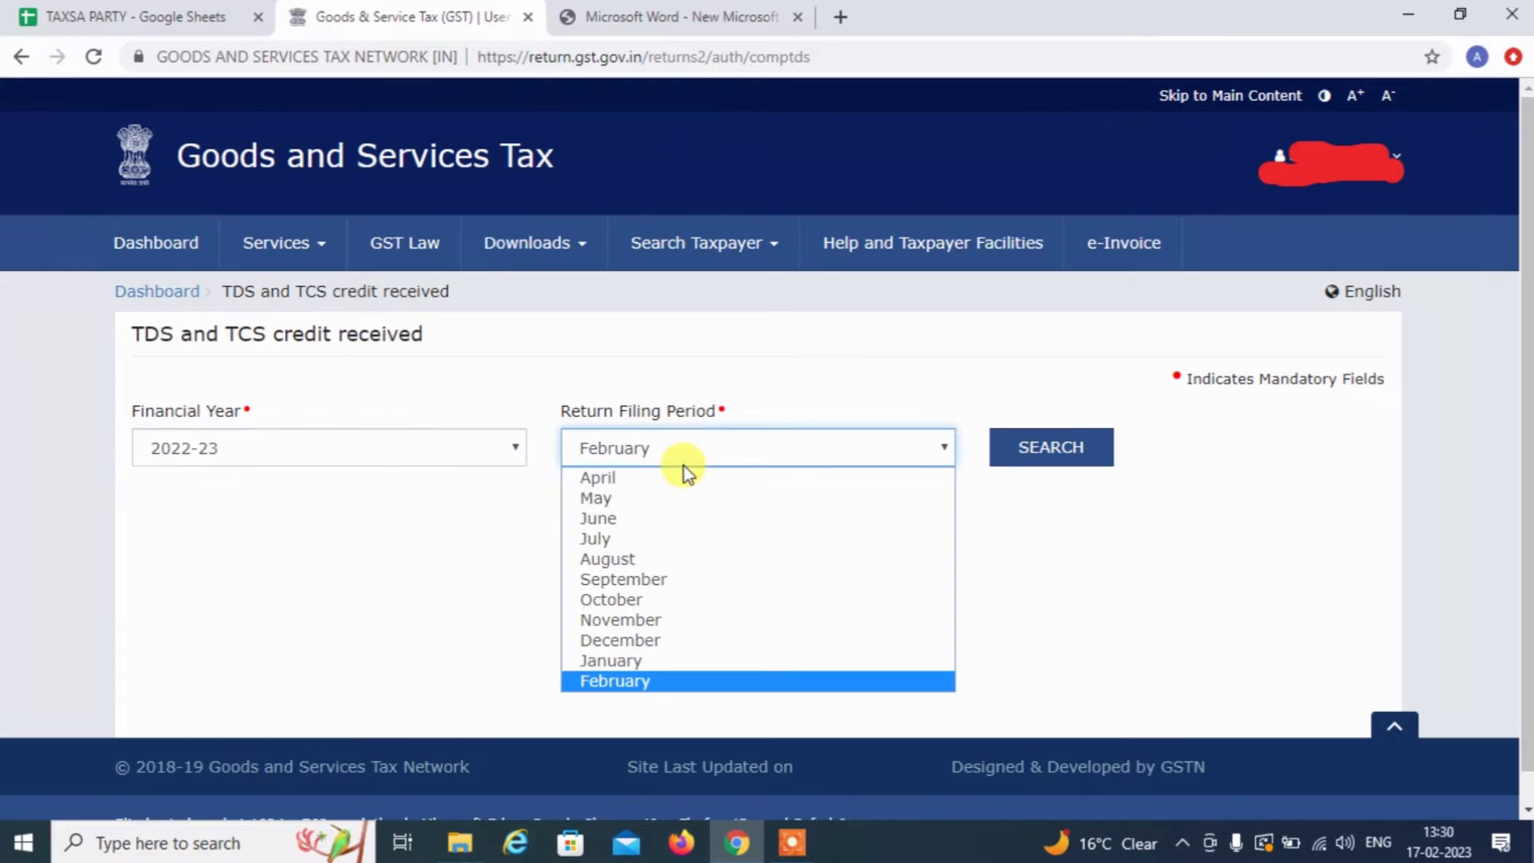
key(Up)
key(Return)
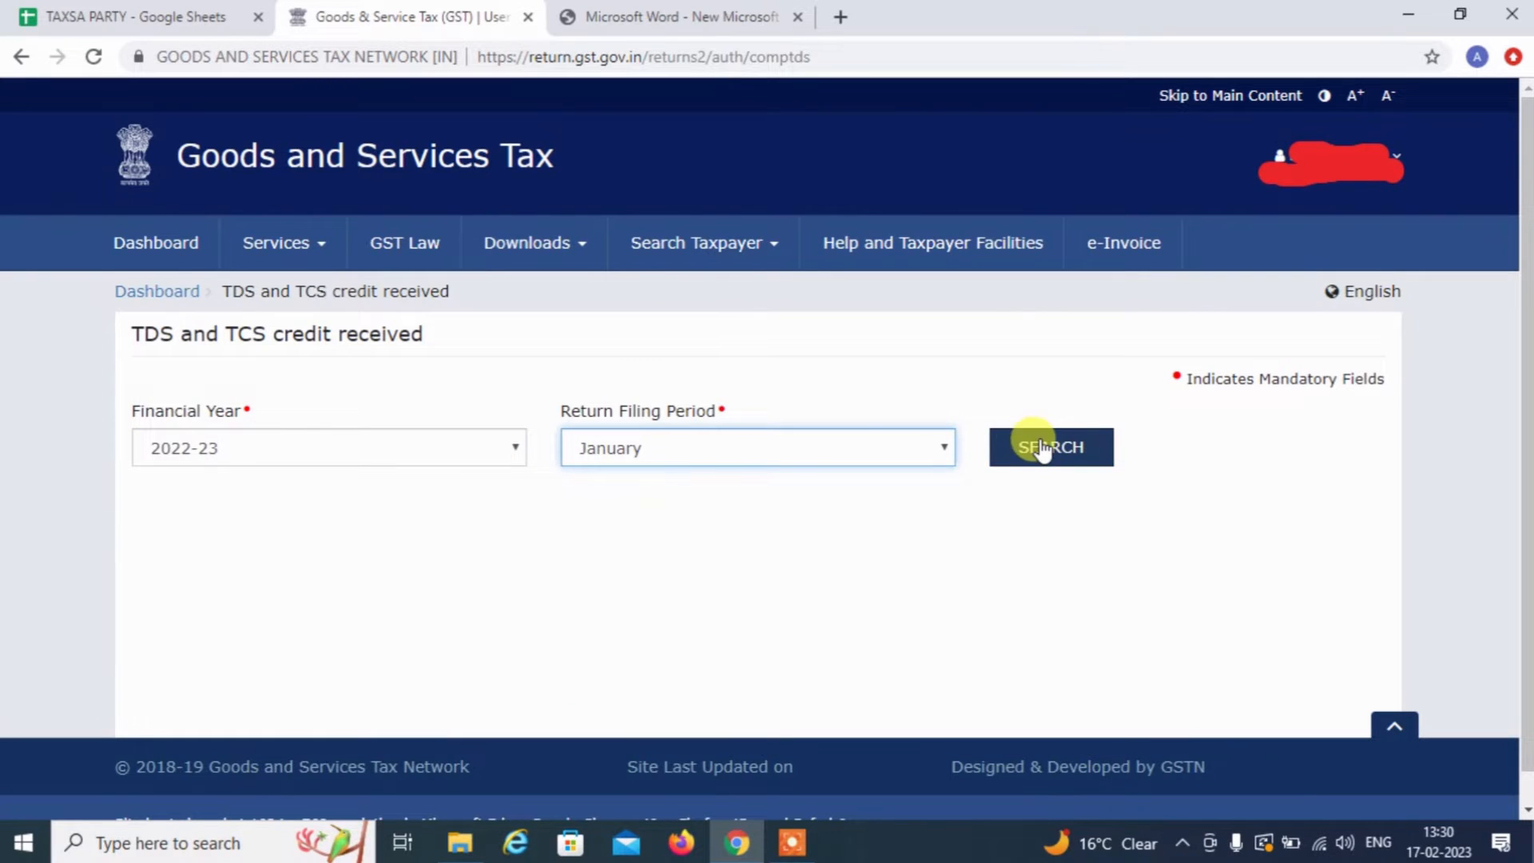
click(1042, 448)
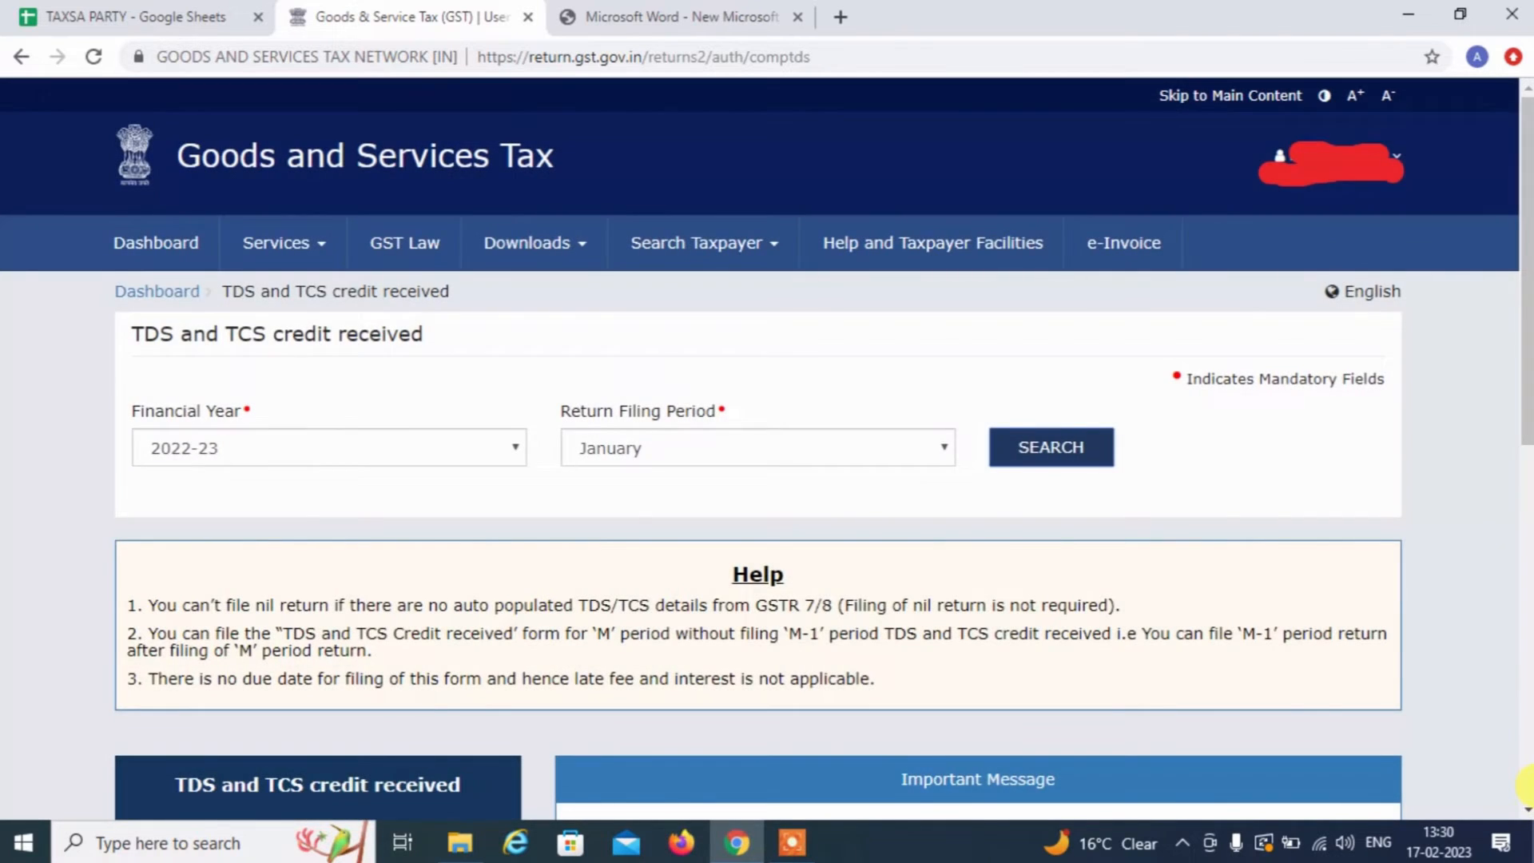
click(1528, 787)
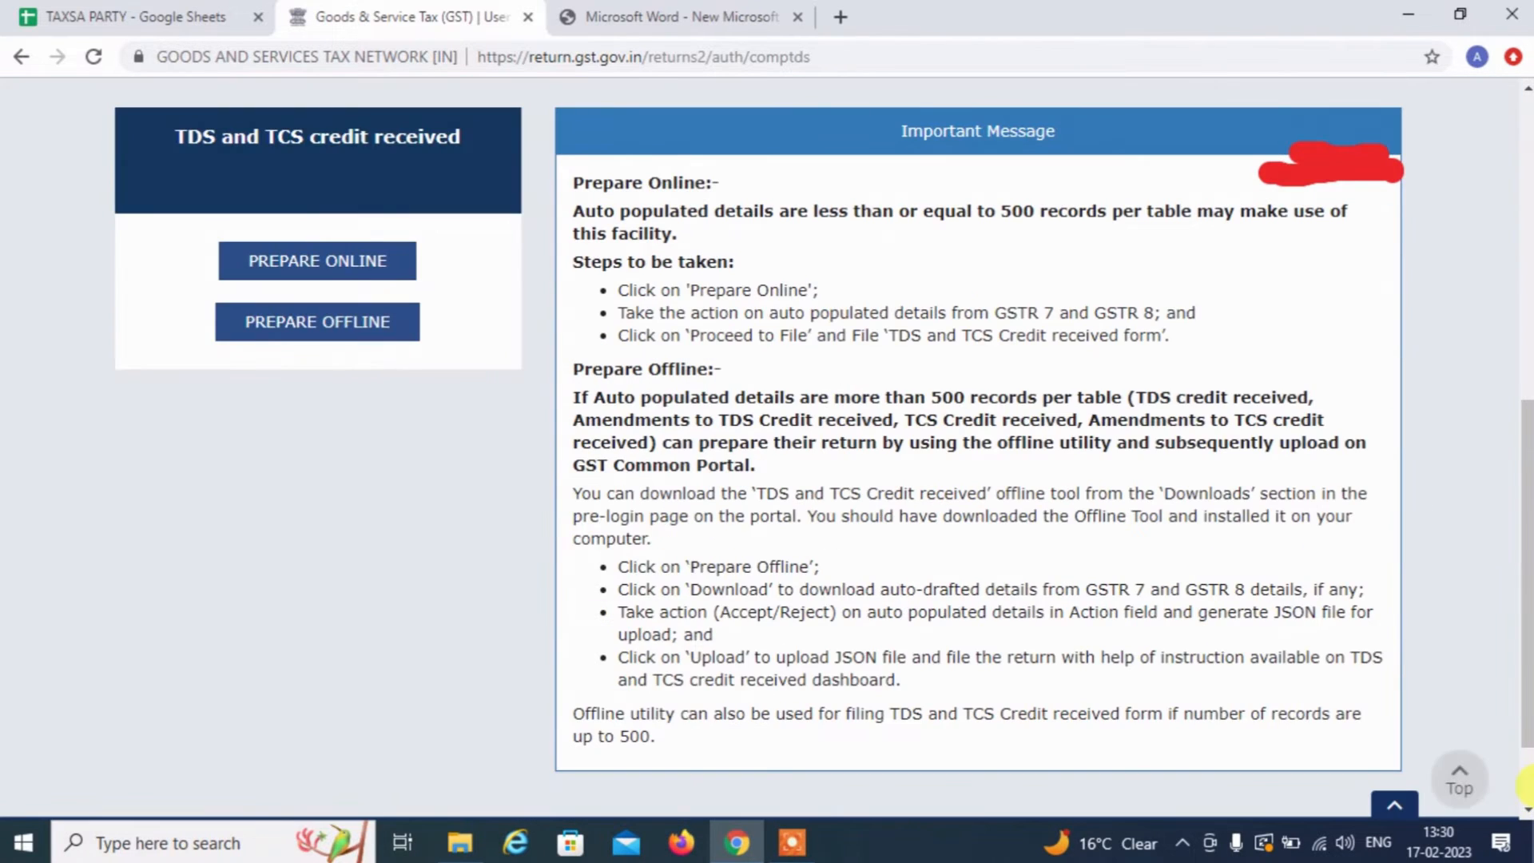
Prepare the credit form online and open the TCS Credit received summary
click(294, 265)
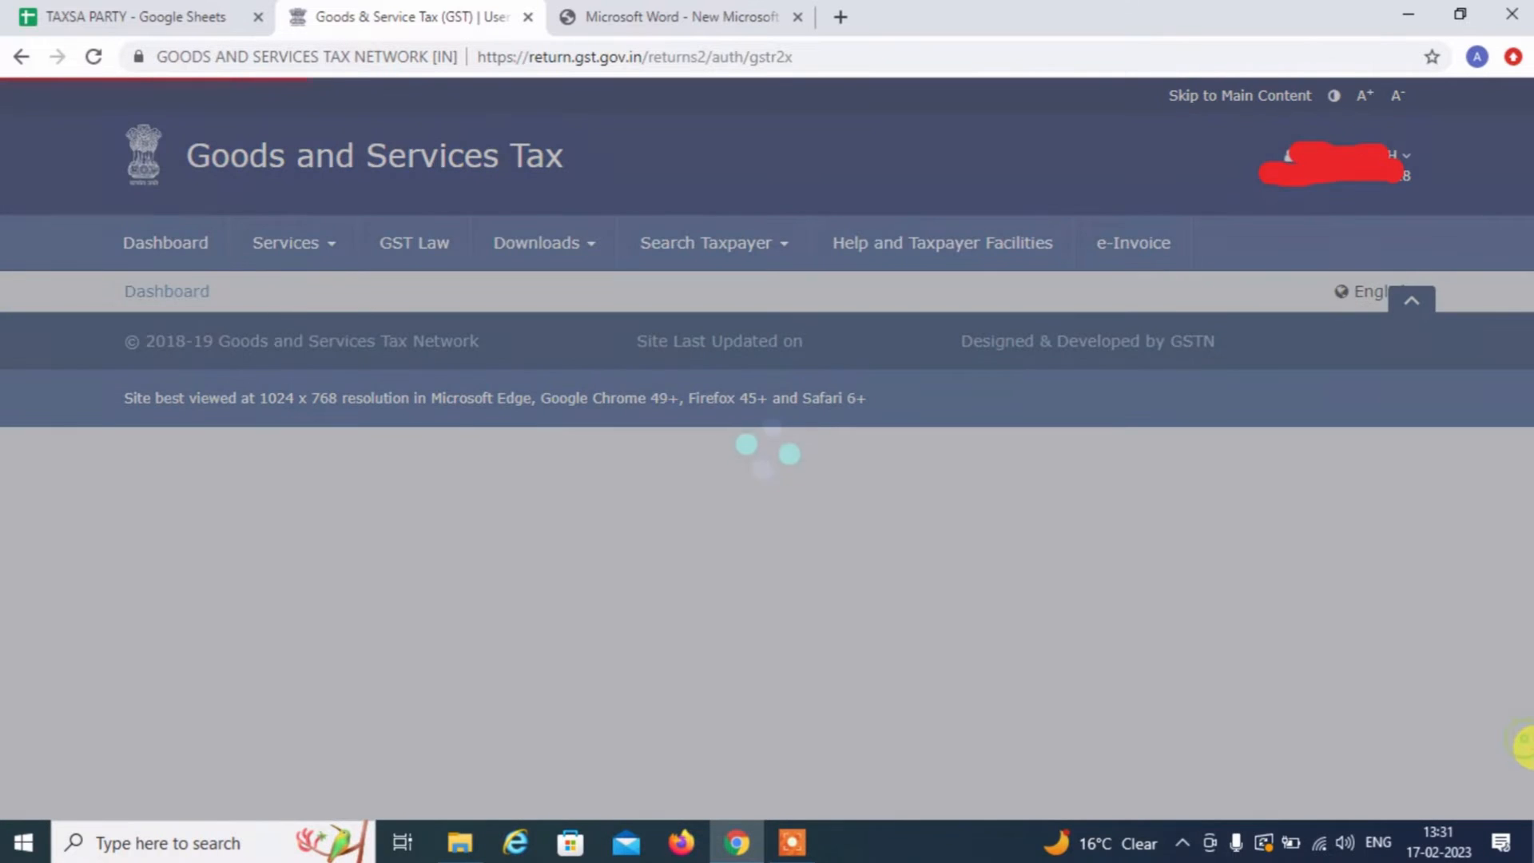
scroll(1527, 751, down, 15)
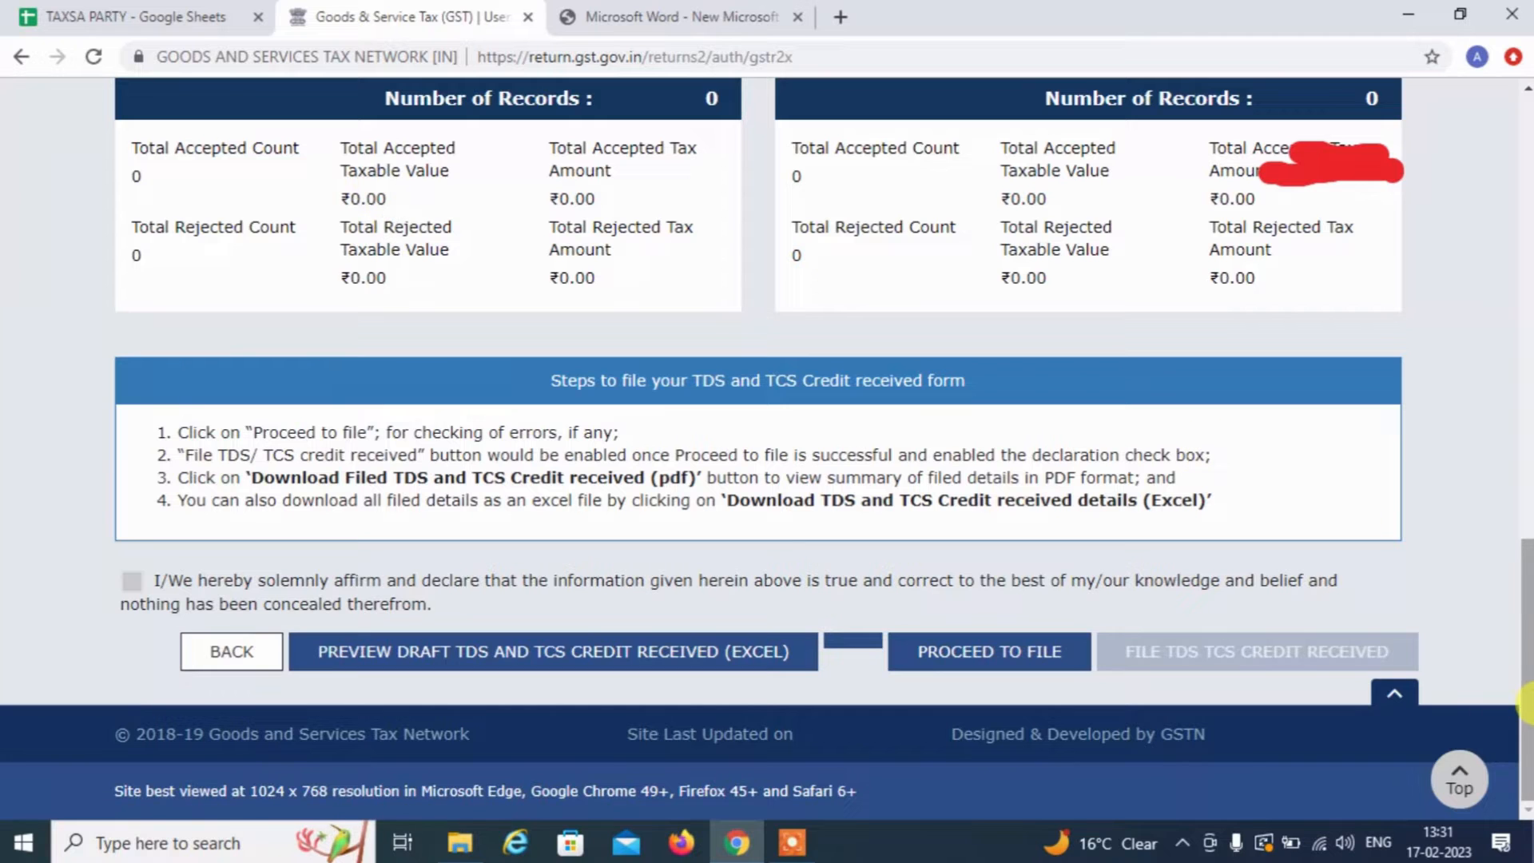
scroll(1526, 703, up, 3)
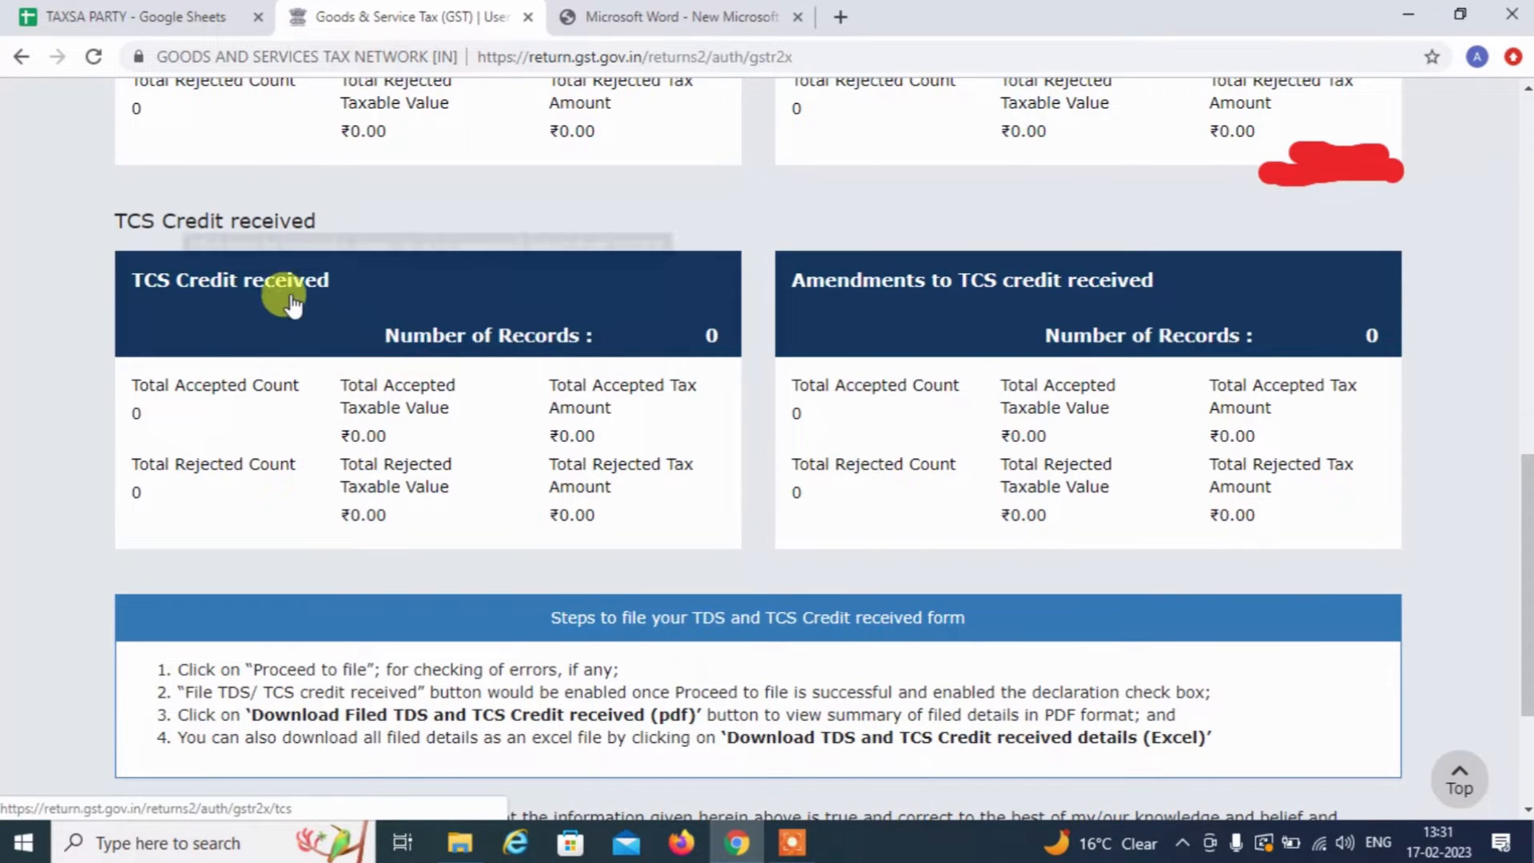
click(366, 302)
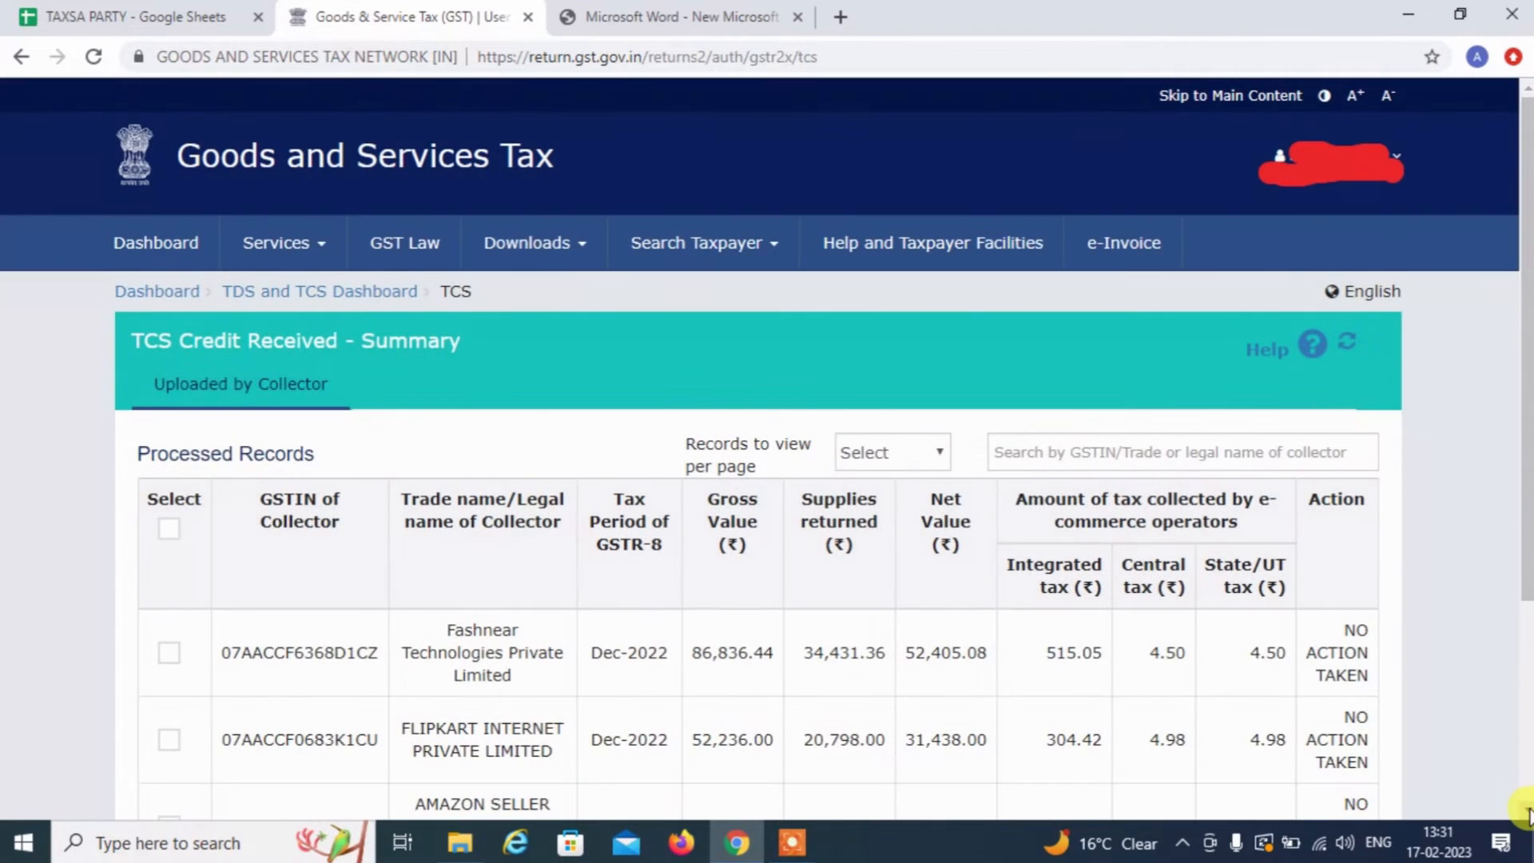
Review the Fashnear, FLIPKART and AMAZON collector records in the TCS summary table
click(1527, 809)
click(1526, 809)
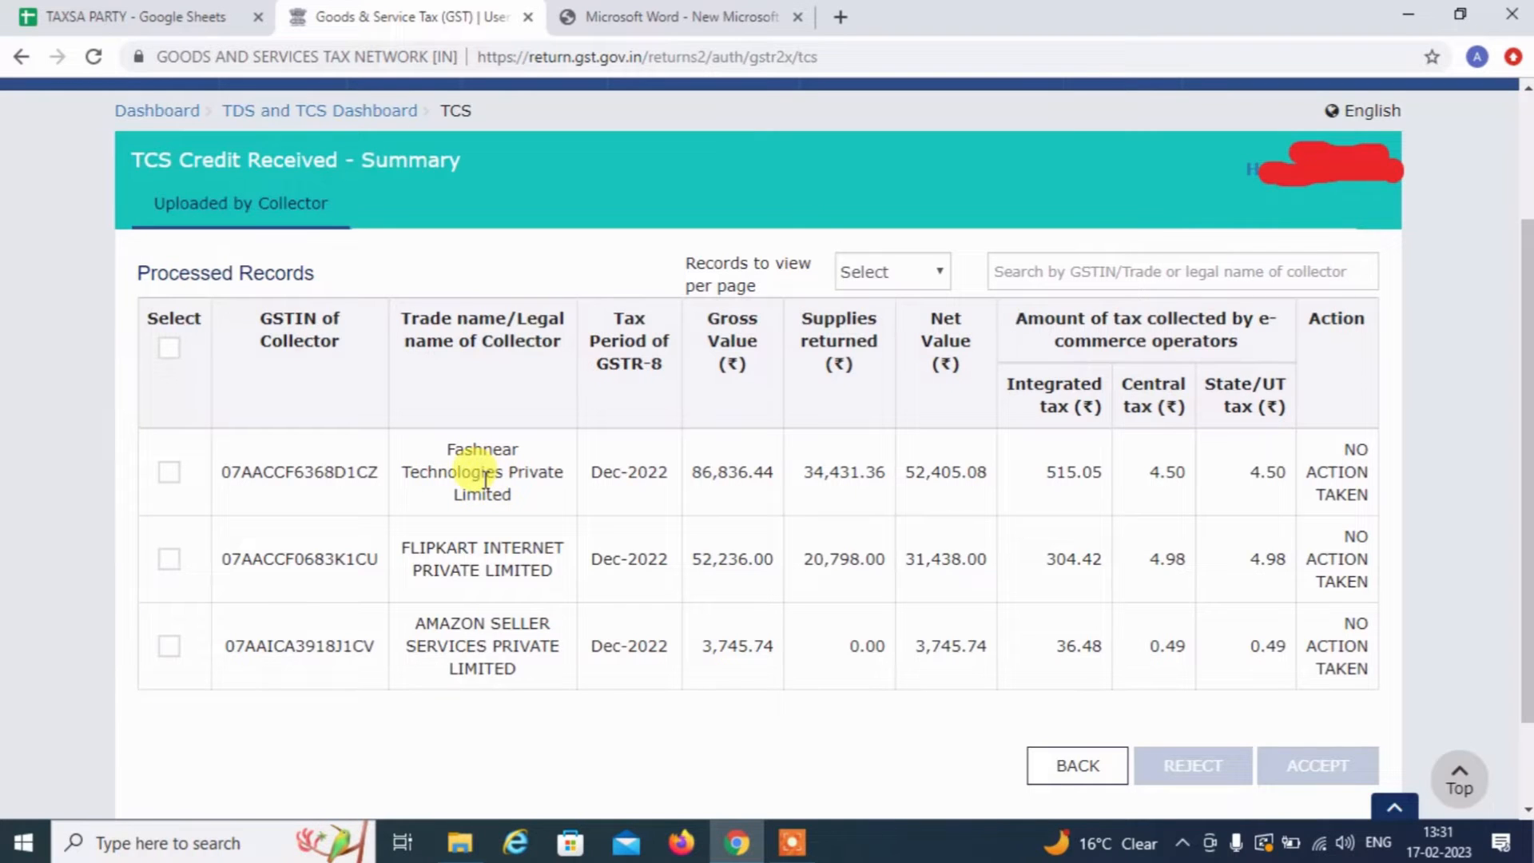
double_click(485, 477)
click(485, 478)
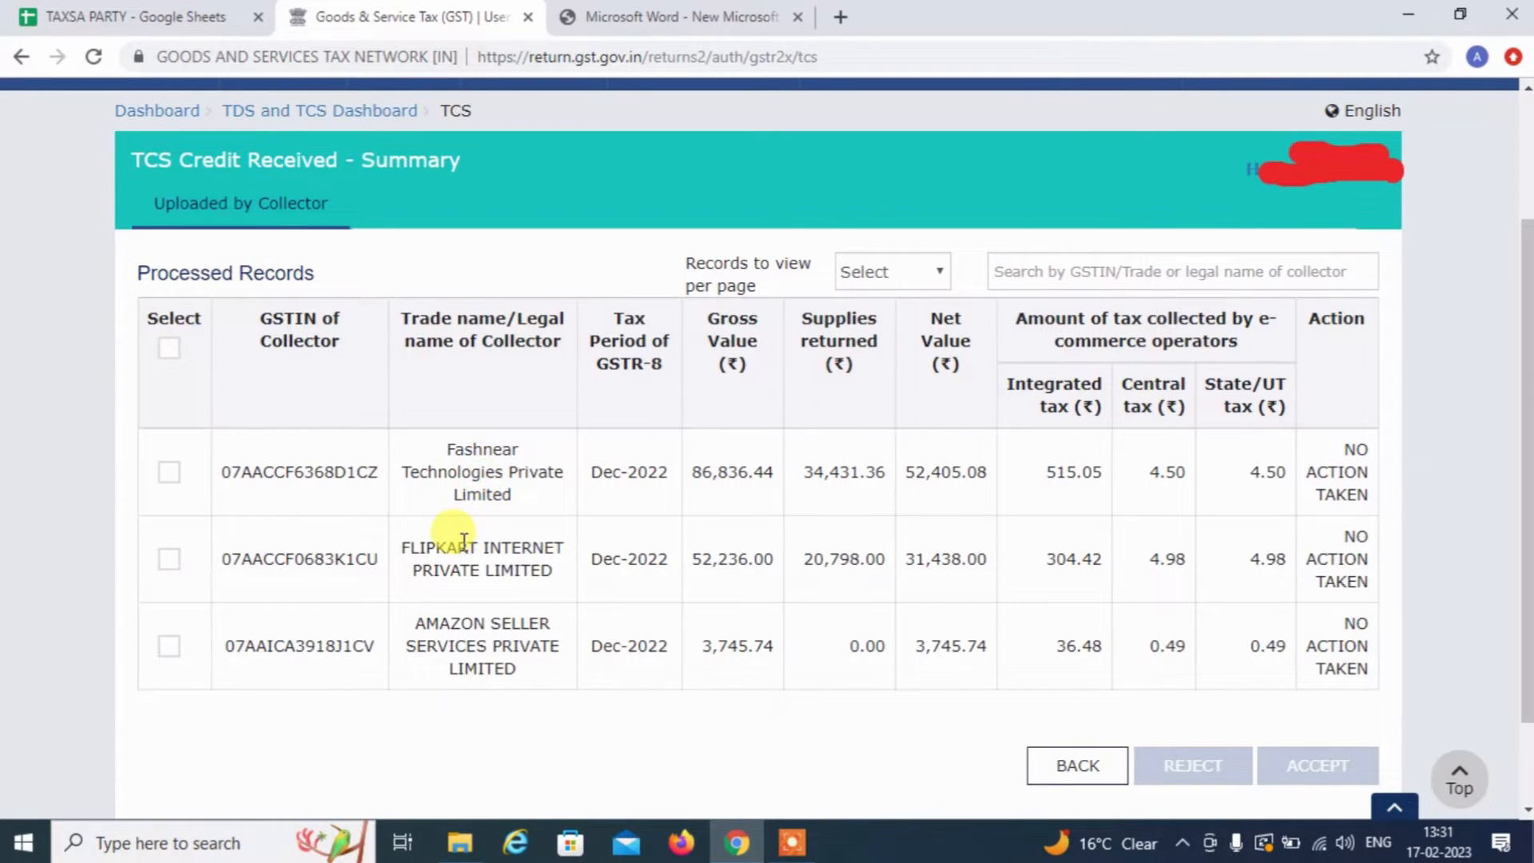
double_click(441, 549)
double_click(456, 625)
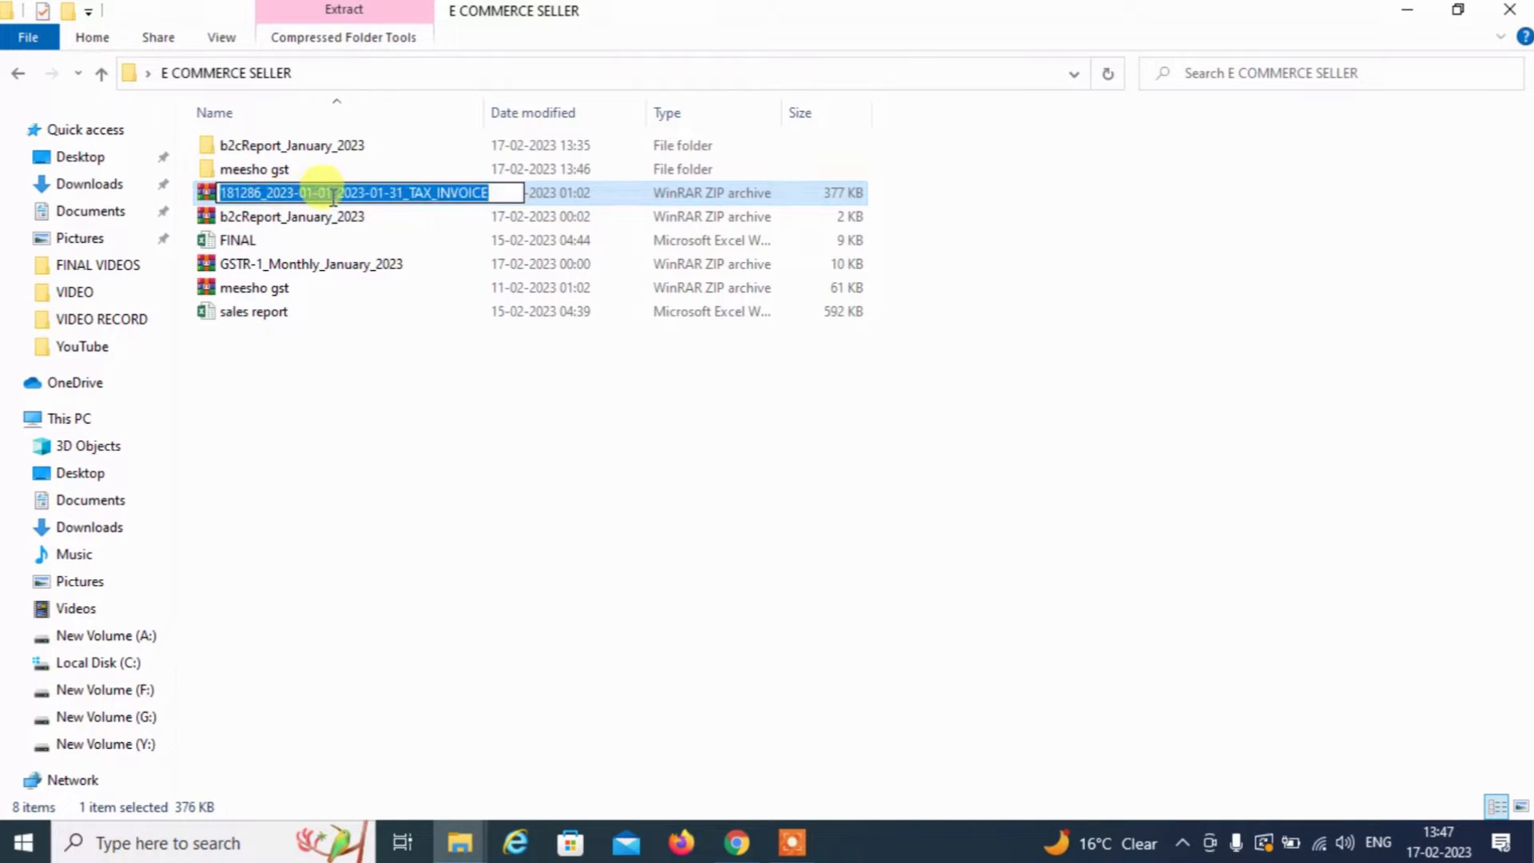
Extract the January 2023 tax-invoice ZIP into its own folder
right_click(384, 202)
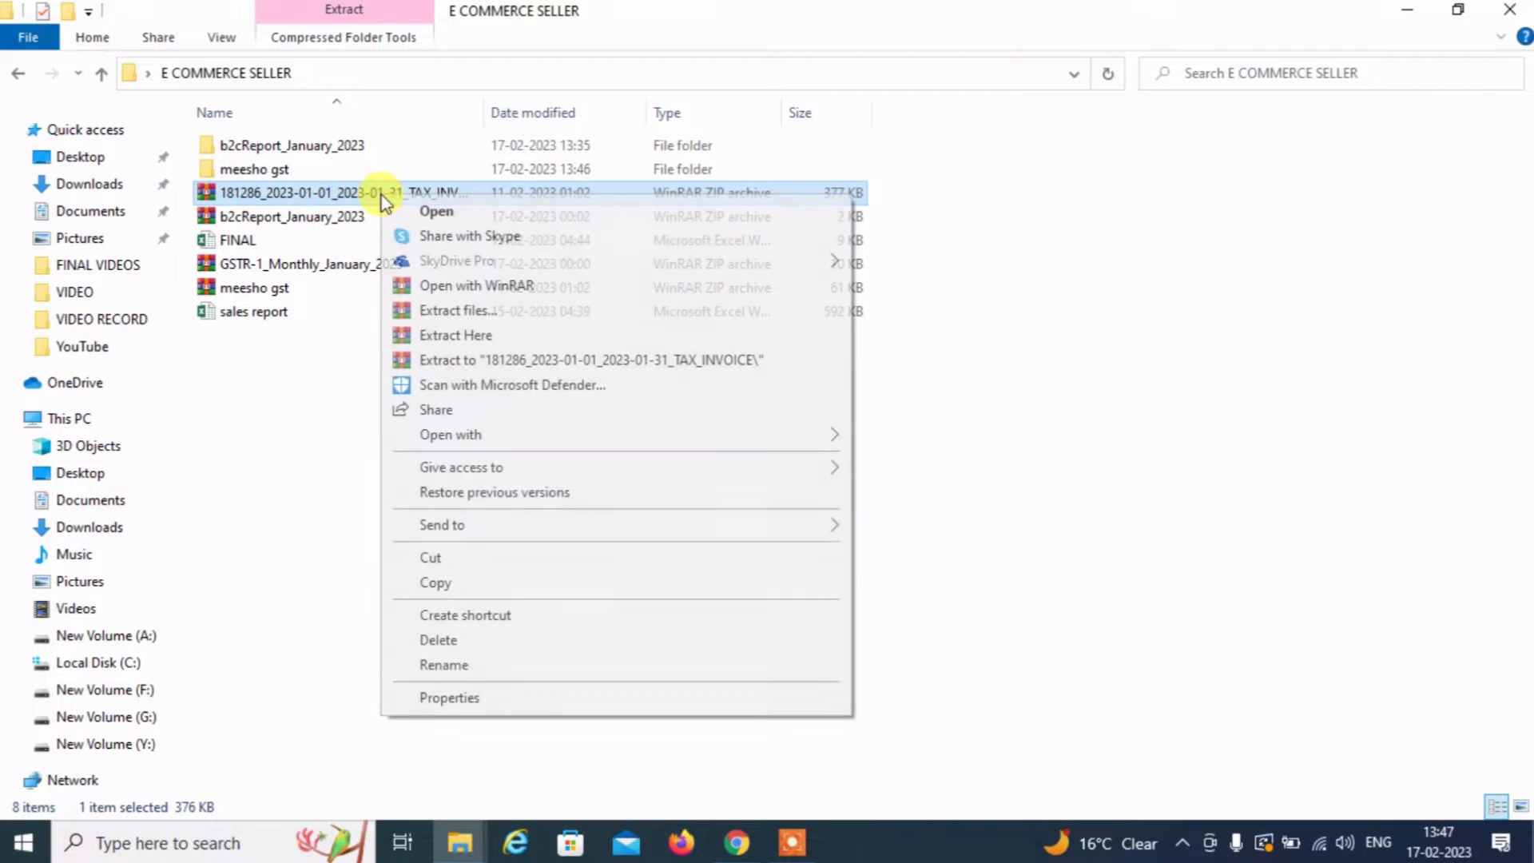
click(479, 313)
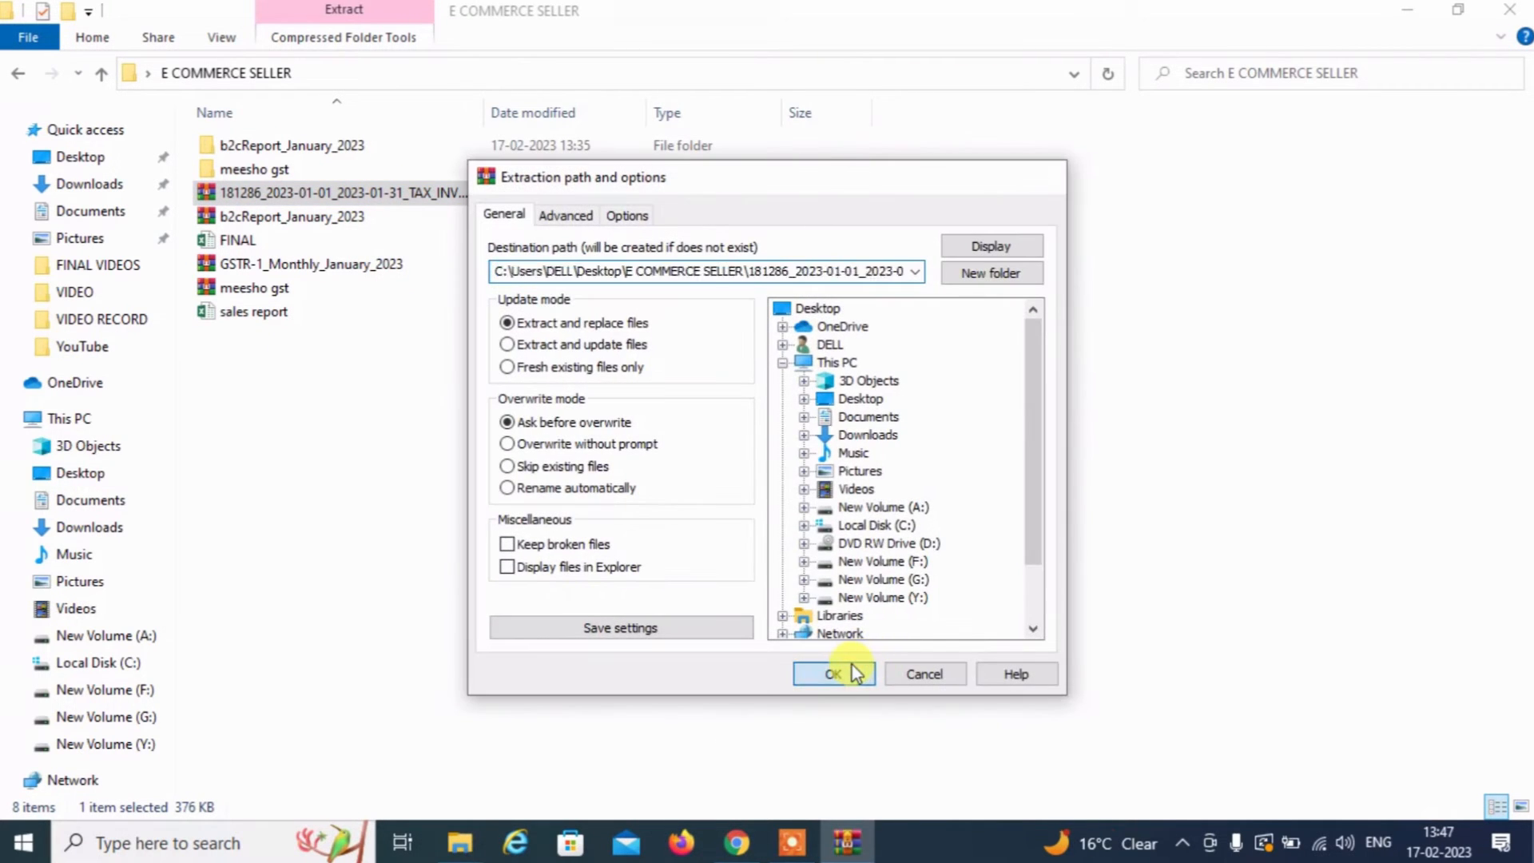
click(833, 674)
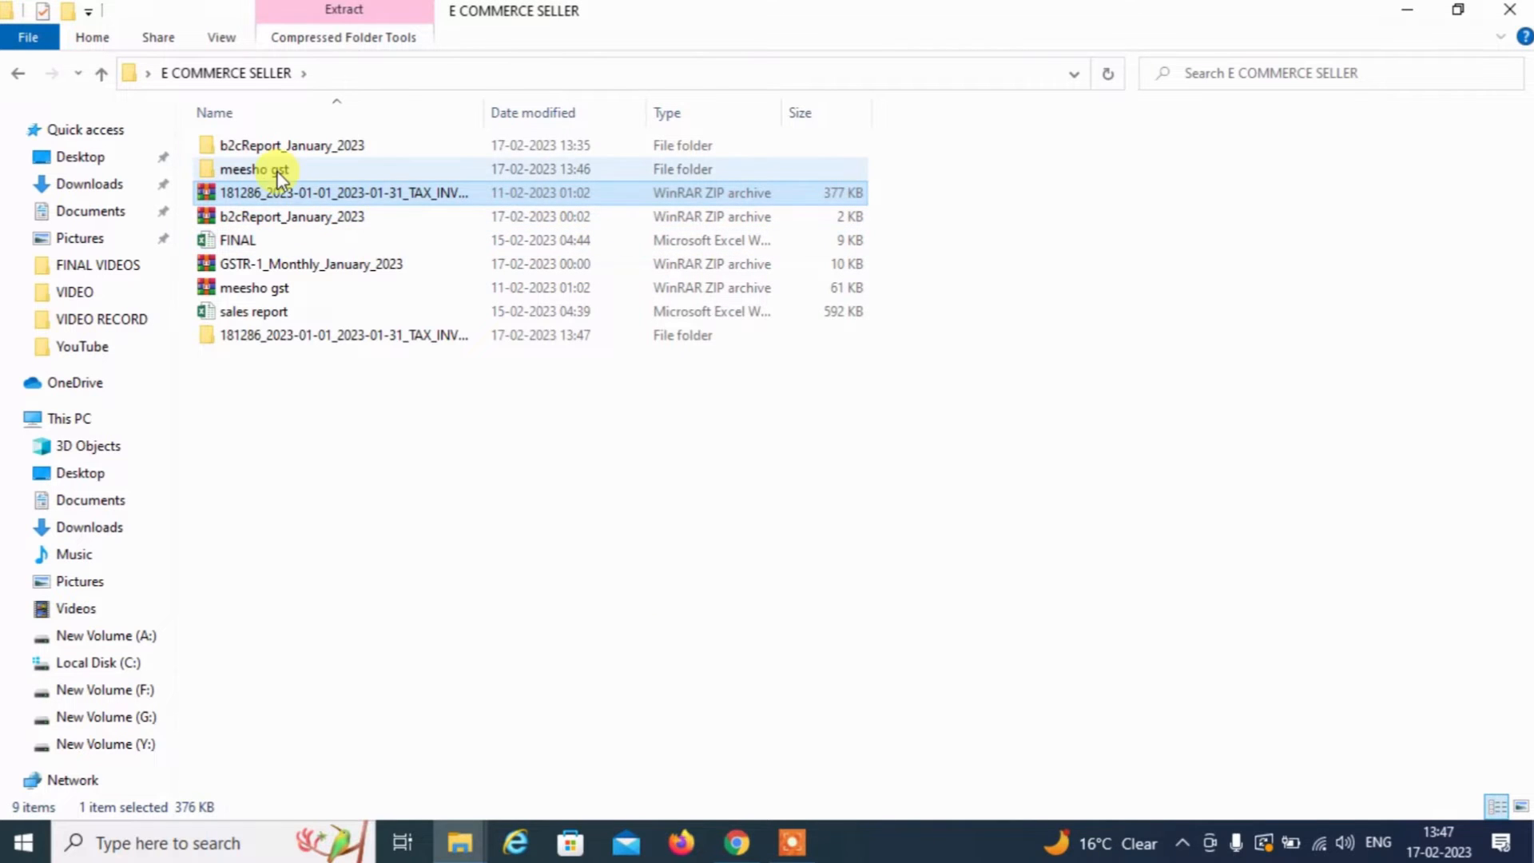
Open the extracted folder and launch the Tax_invoice_details workbook in Excel
double_click(275, 336)
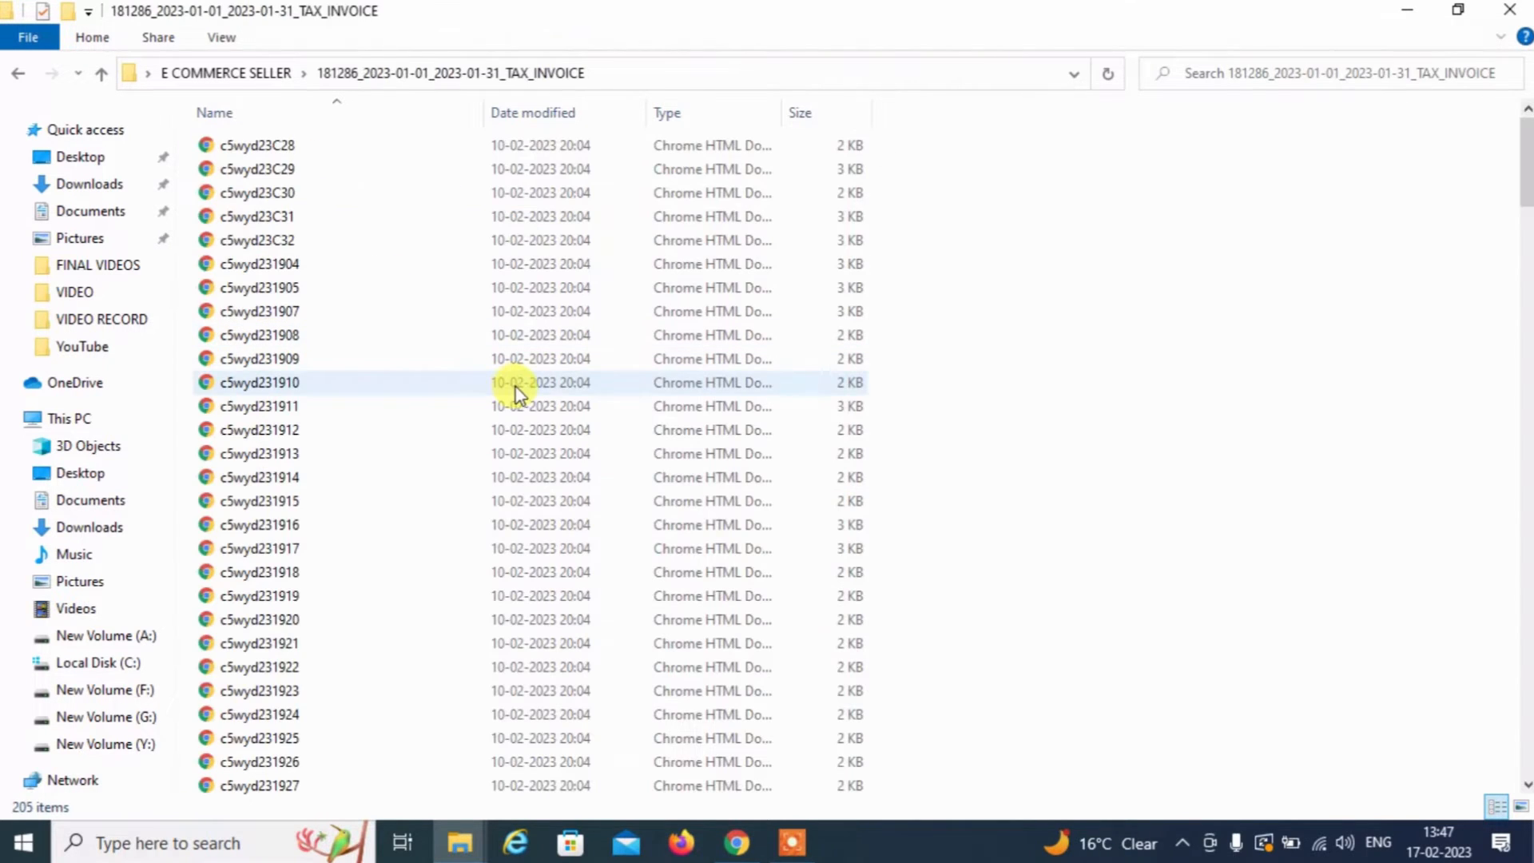
click(519, 393)
key(Up)
key(Up)
key(Up)
key(Up)
key(Up)
key(Up)
key(Up)
key(Up)
key(Up)
key(Up)
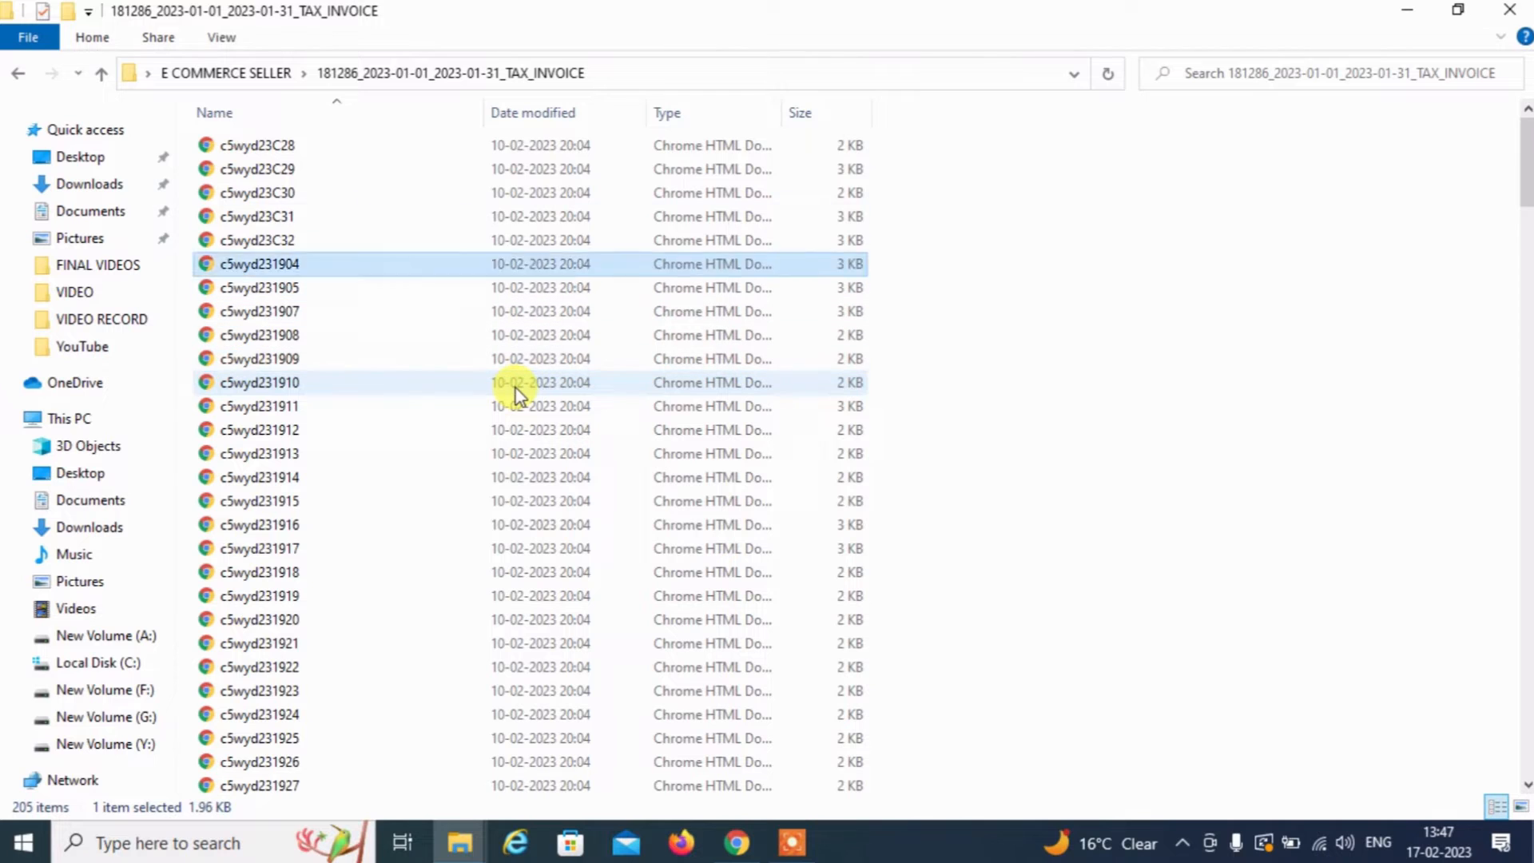
key(Down)
key(Down)
key(Down)
key(Down)
key(Down)
key(Down)
key(Down)
key(Down)
key(Down)
key(Down)
key(Down)
key(Down)
key(Down)
key(Down)
key(Down)
key(Down)
key(Down)
key(Down)
key(Down)
key(Down)
key(Down)
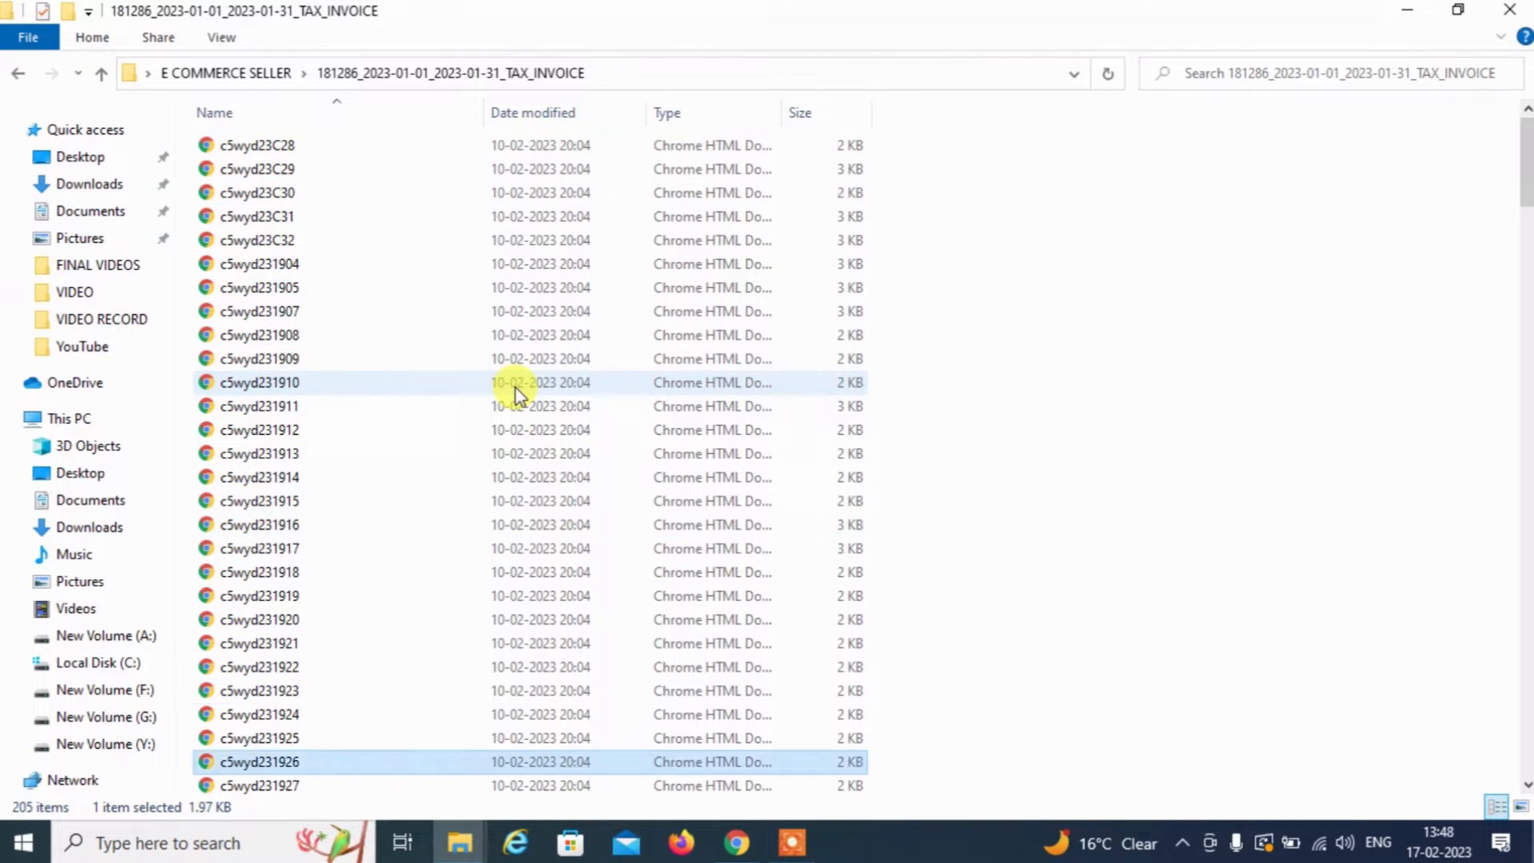
scroll(519, 394, down, 3)
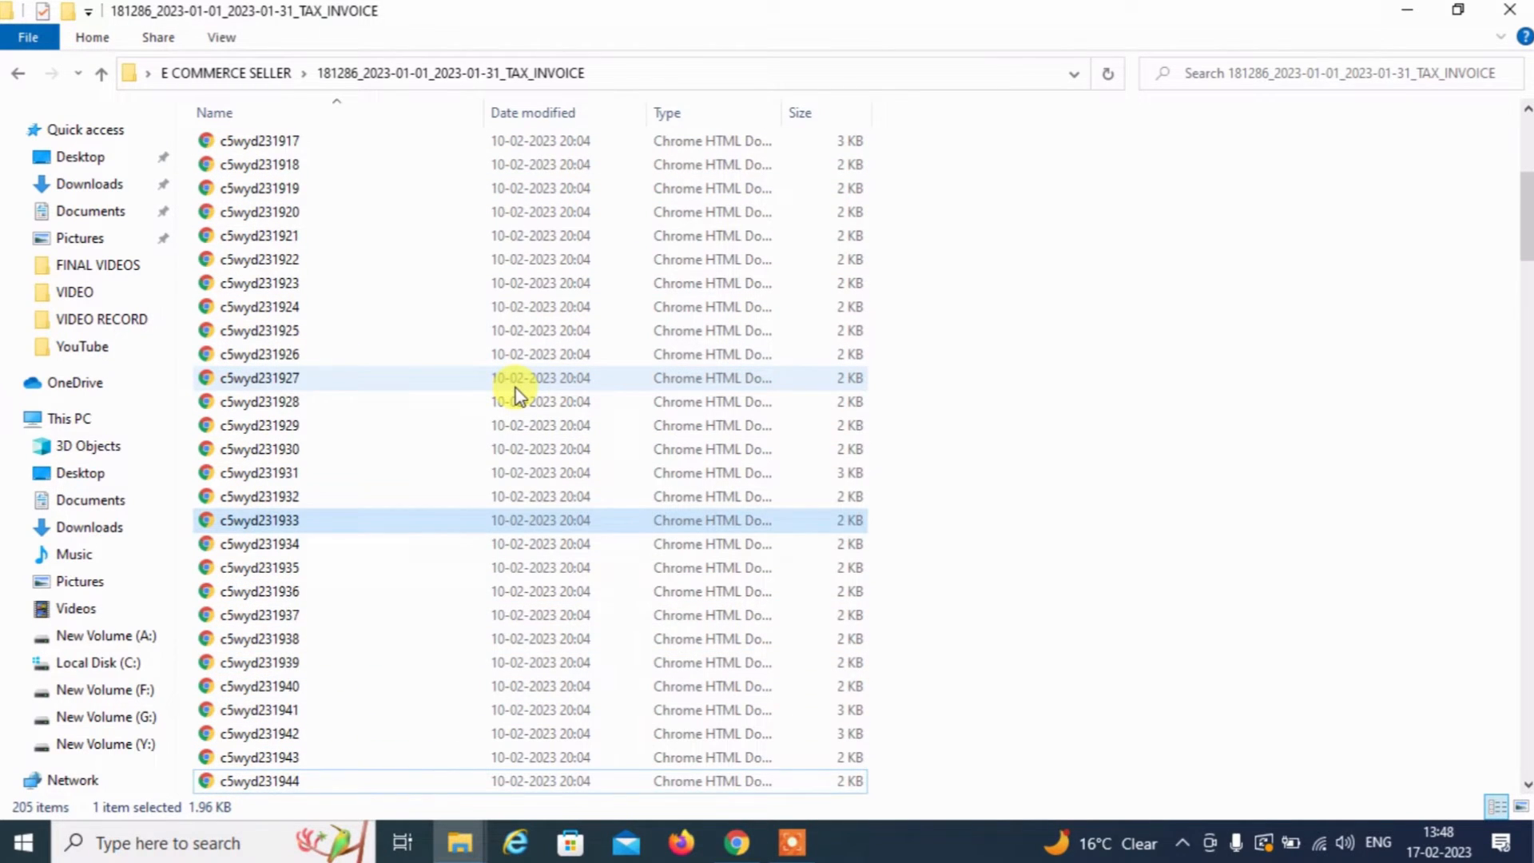
drag(1528, 719, 1528, 755)
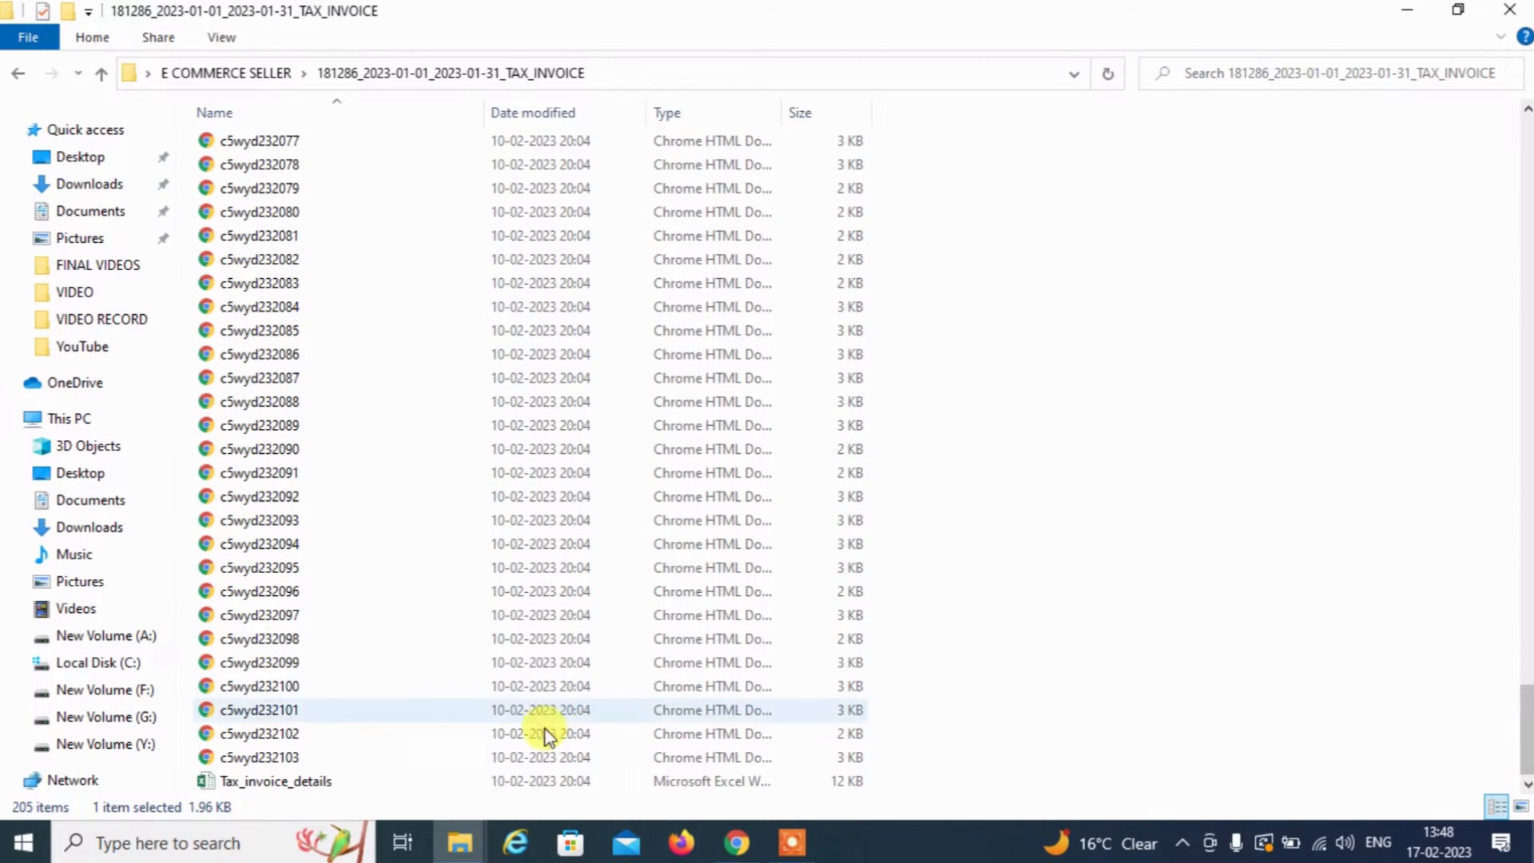
double_click(312, 783)
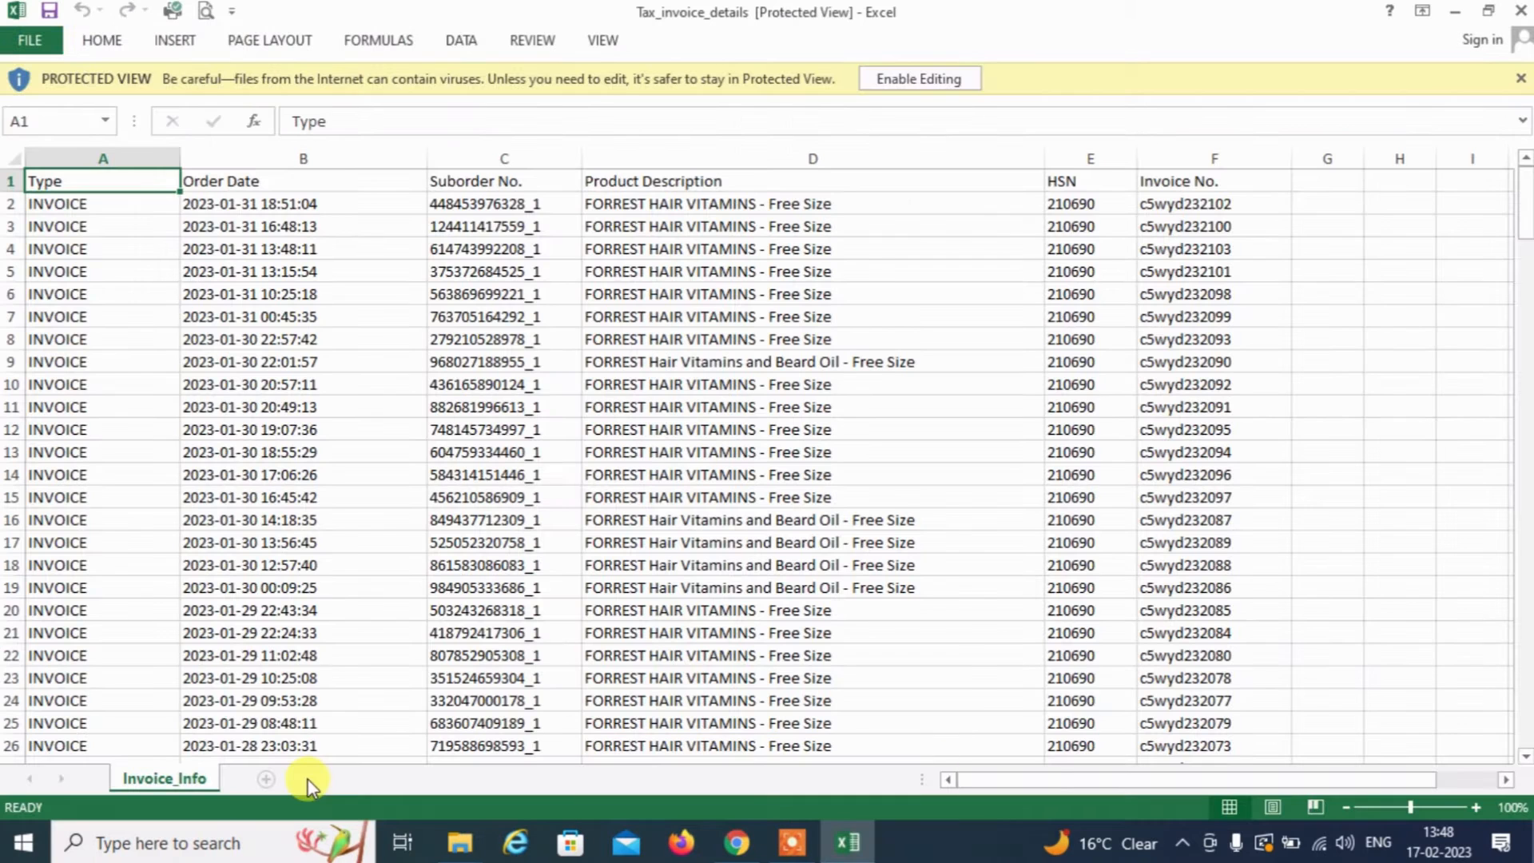
Enable editing and turn on filters for the invoice report's header row
click(927, 84)
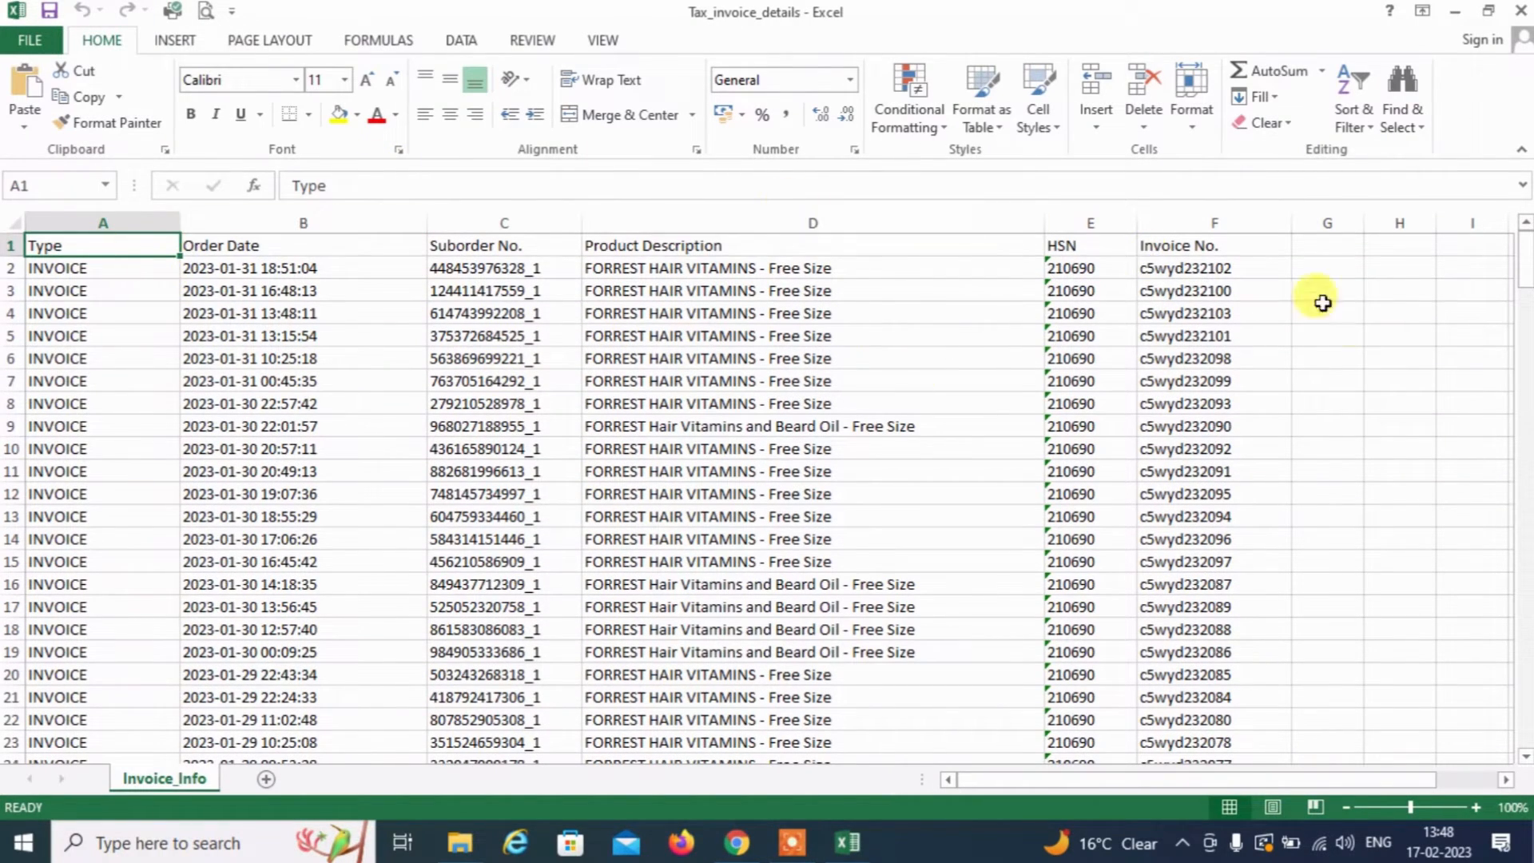
click(1085, 276)
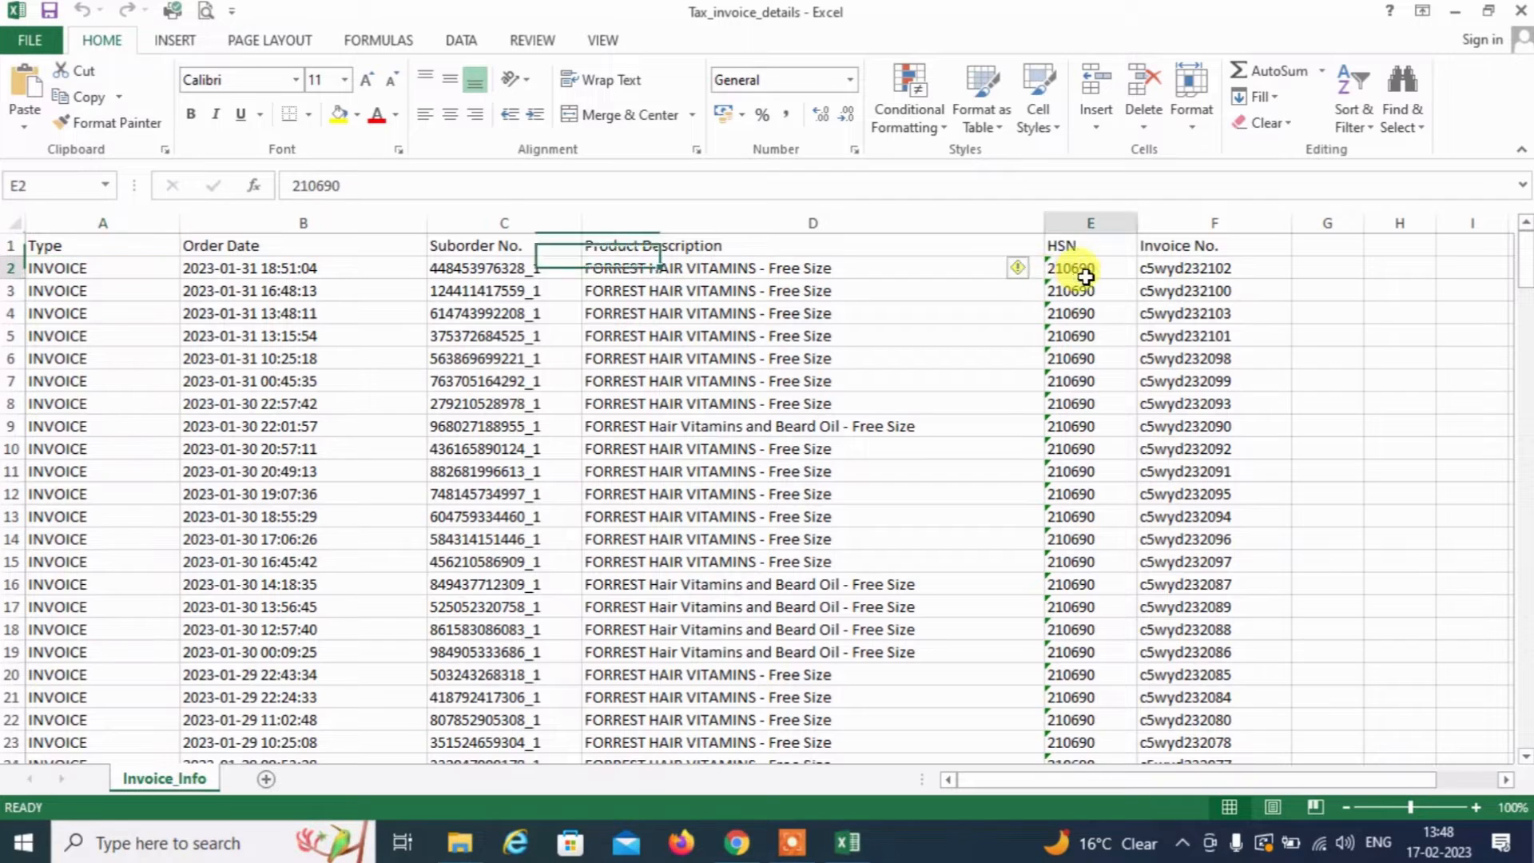
click(118, 260)
key(Up)
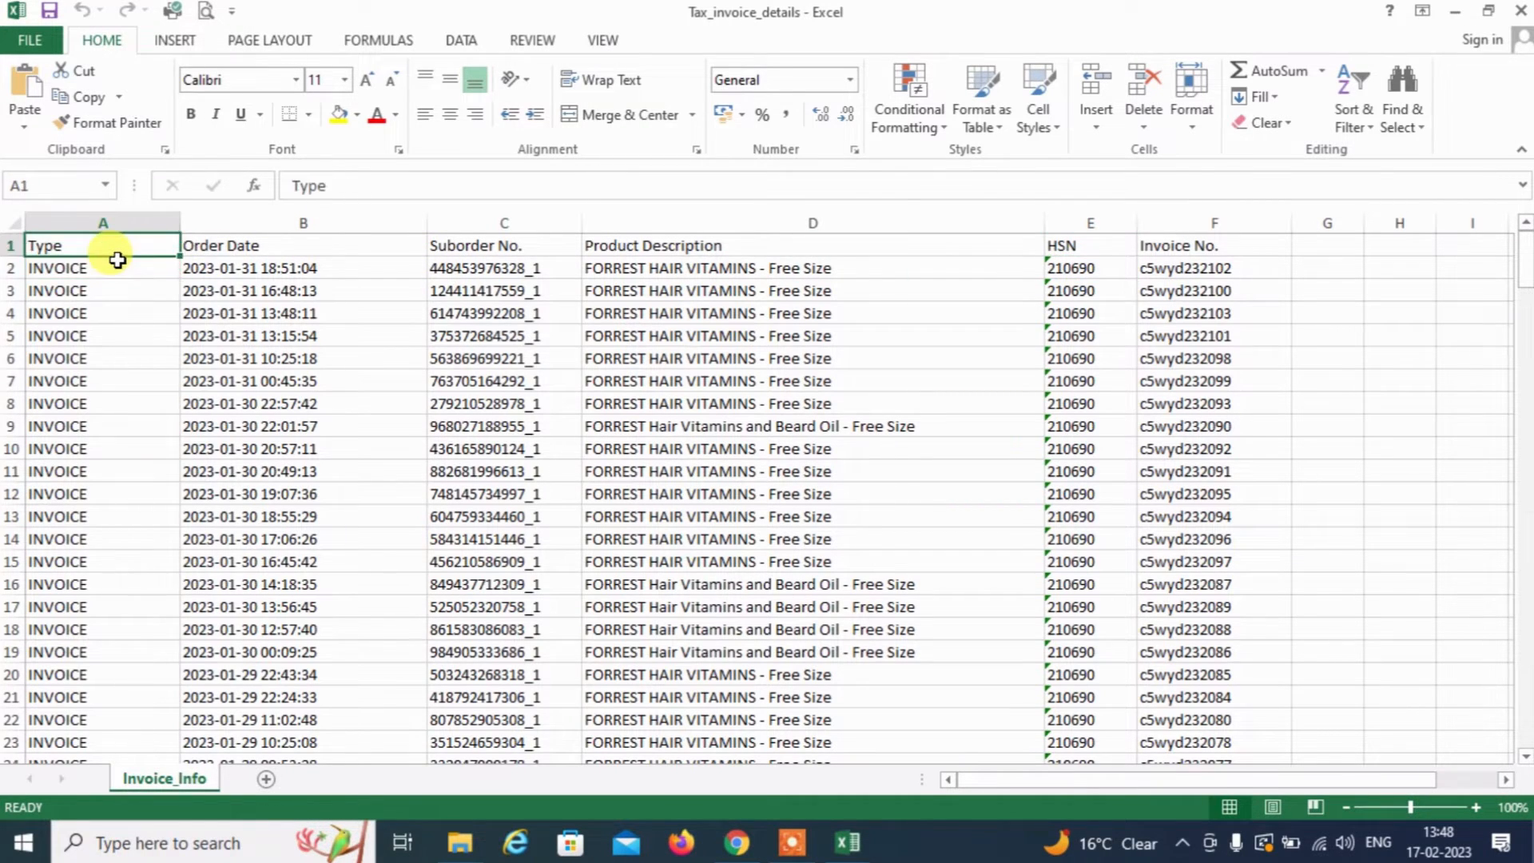
key(shift+space)
key(ctrl+shift+l)
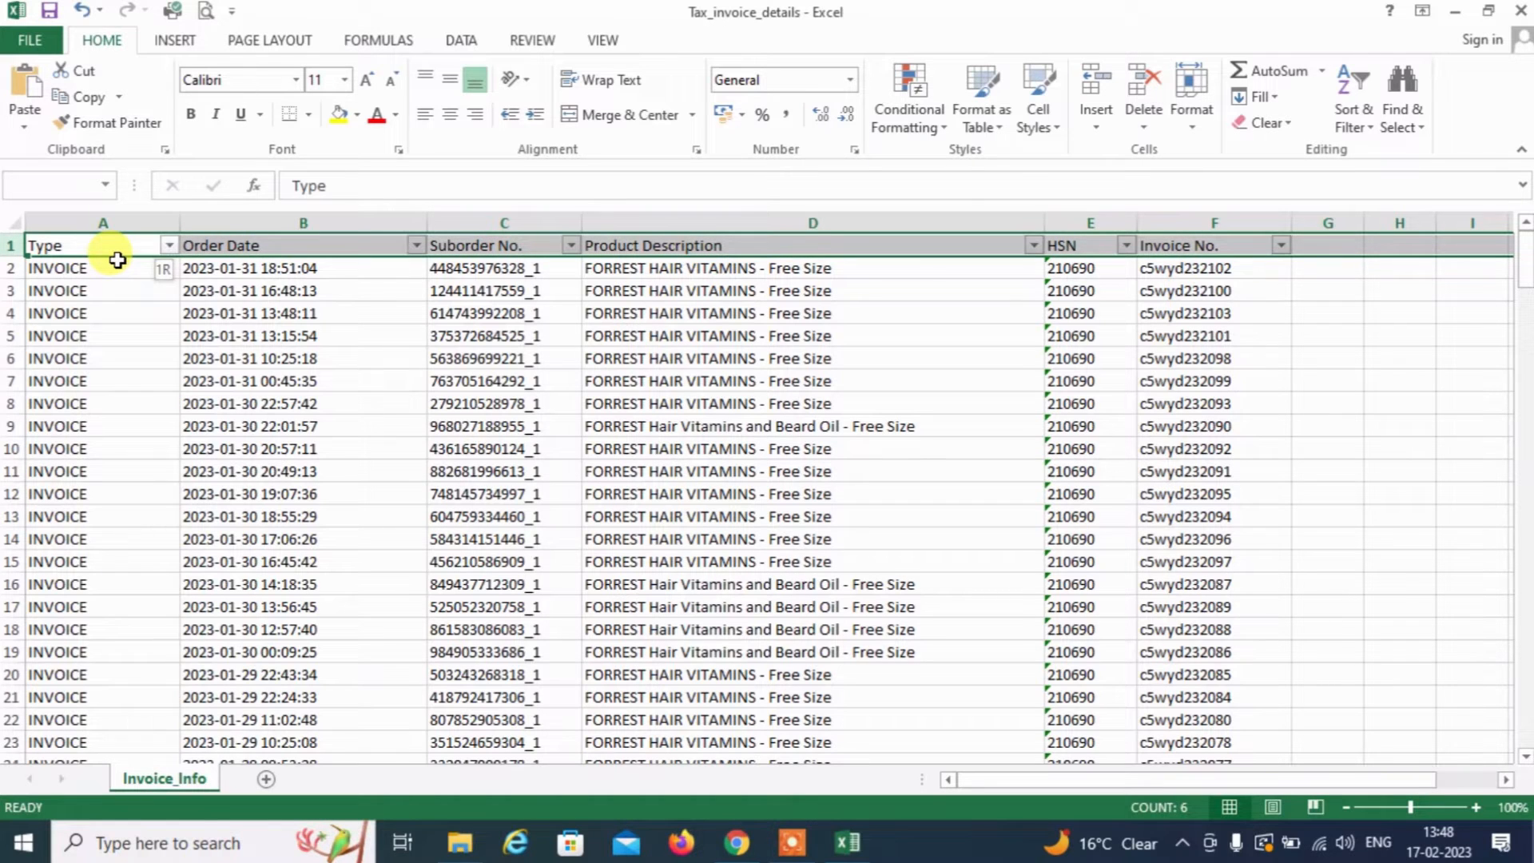
Filter the Type column to exclude CREDIT INVOICE rows, keeping only INVOICE
key(Down)
key(Up)
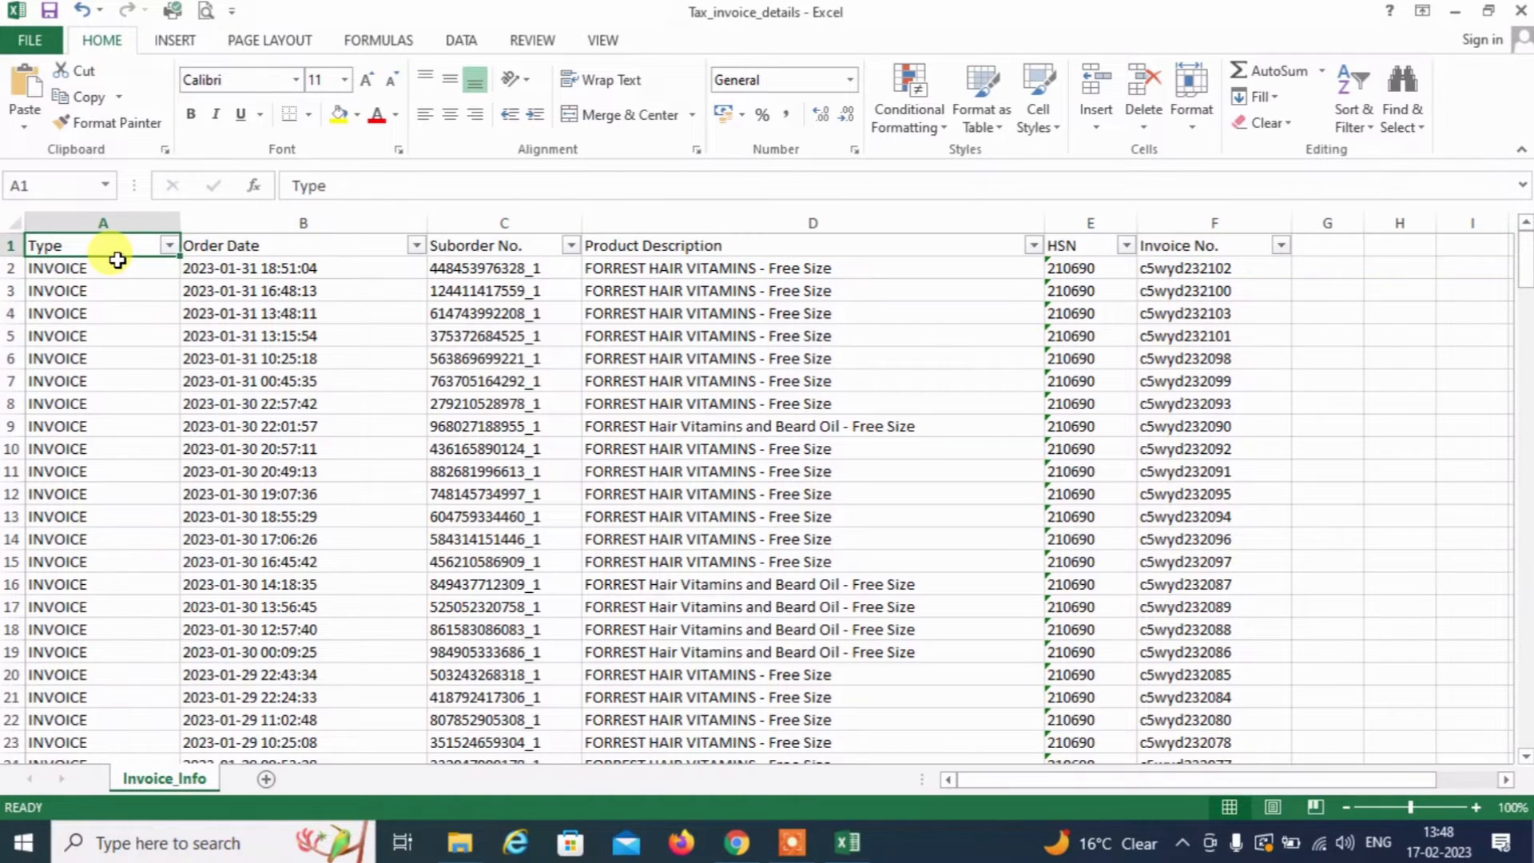
key(alt+Down)
key(Down)
key(Down)
key(Down)
key(Down)
key(Down)
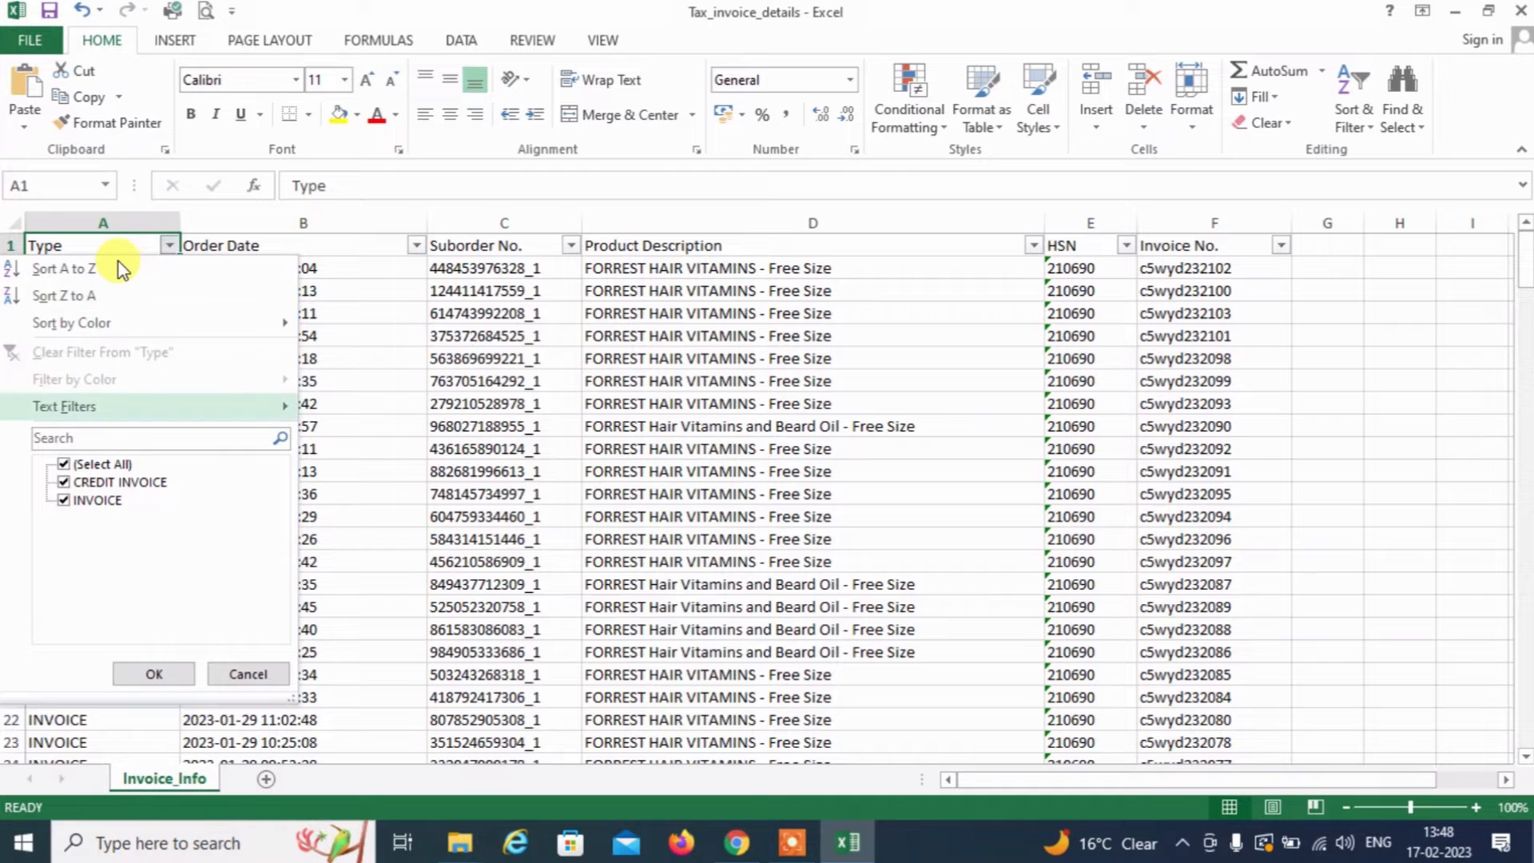
key(Up)
key(Down)
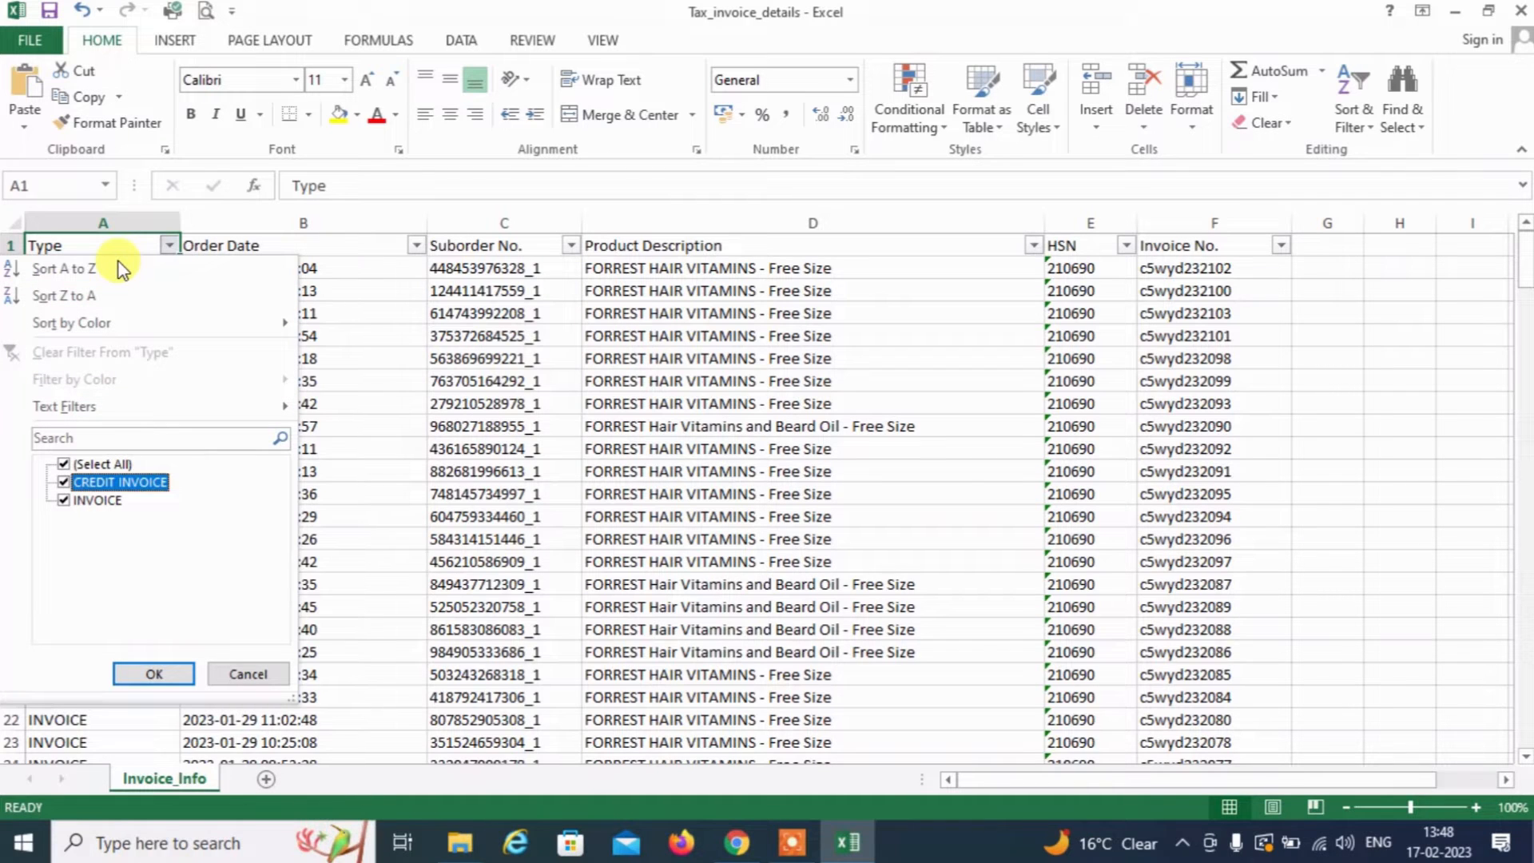
key(Down)
key(Up)
key(Up)
key(Down)
key(Down)
key(Up)
key(space)
key(Down)
key(Return)
Filter Invoice No. down to c5wyd231904 and copy that first invoice number
key(Right)
key(Right)
key(Right)
key(Right)
key(Right)
key(Right)
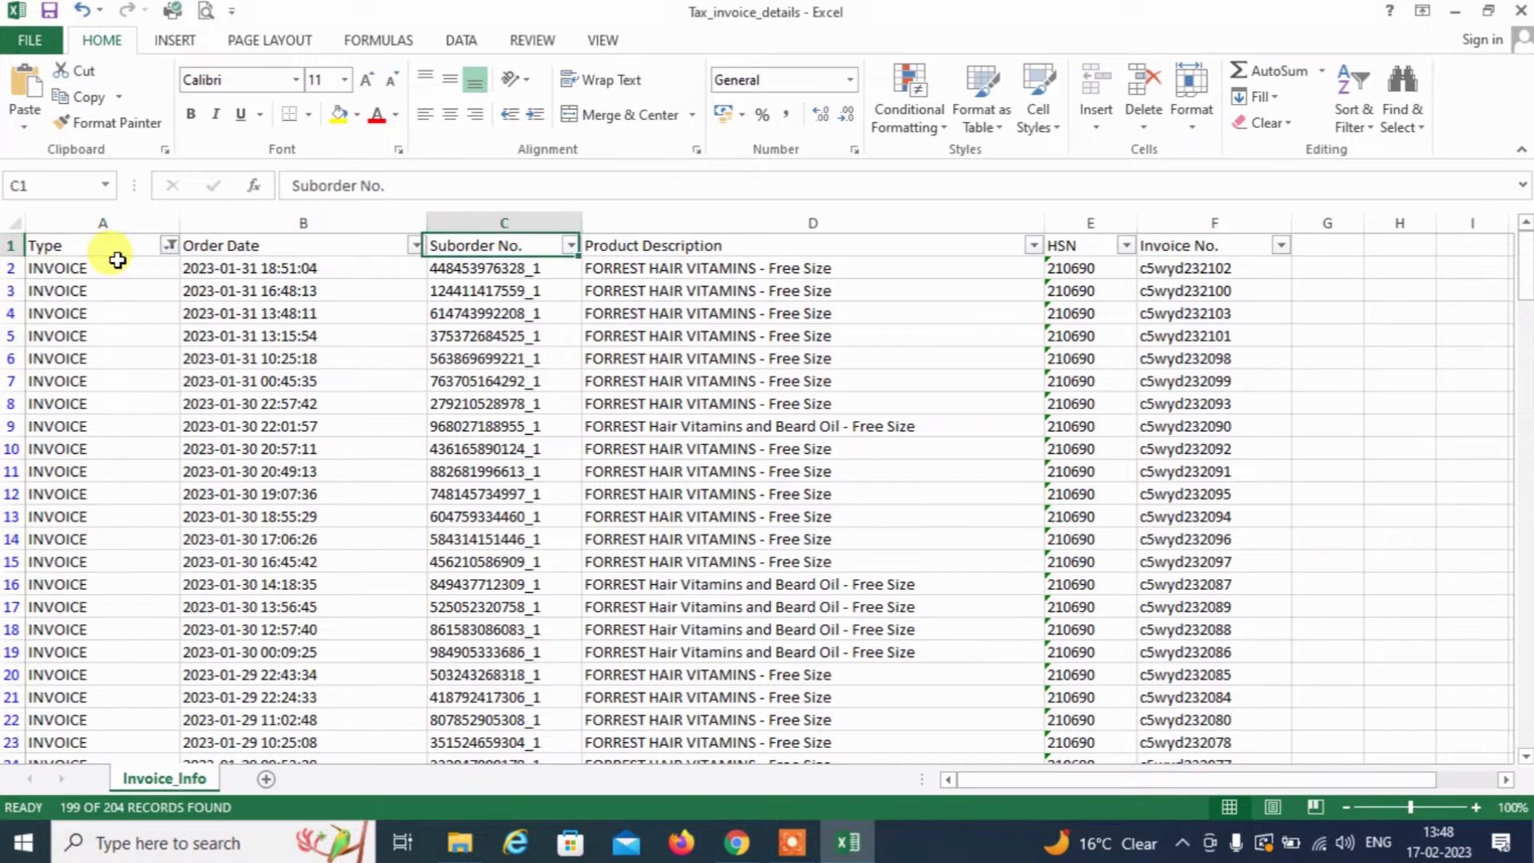
key(Left)
key(Down)
key(Down)
key(Down)
key(Down)
key(Down)
key(Down)
key(Down)
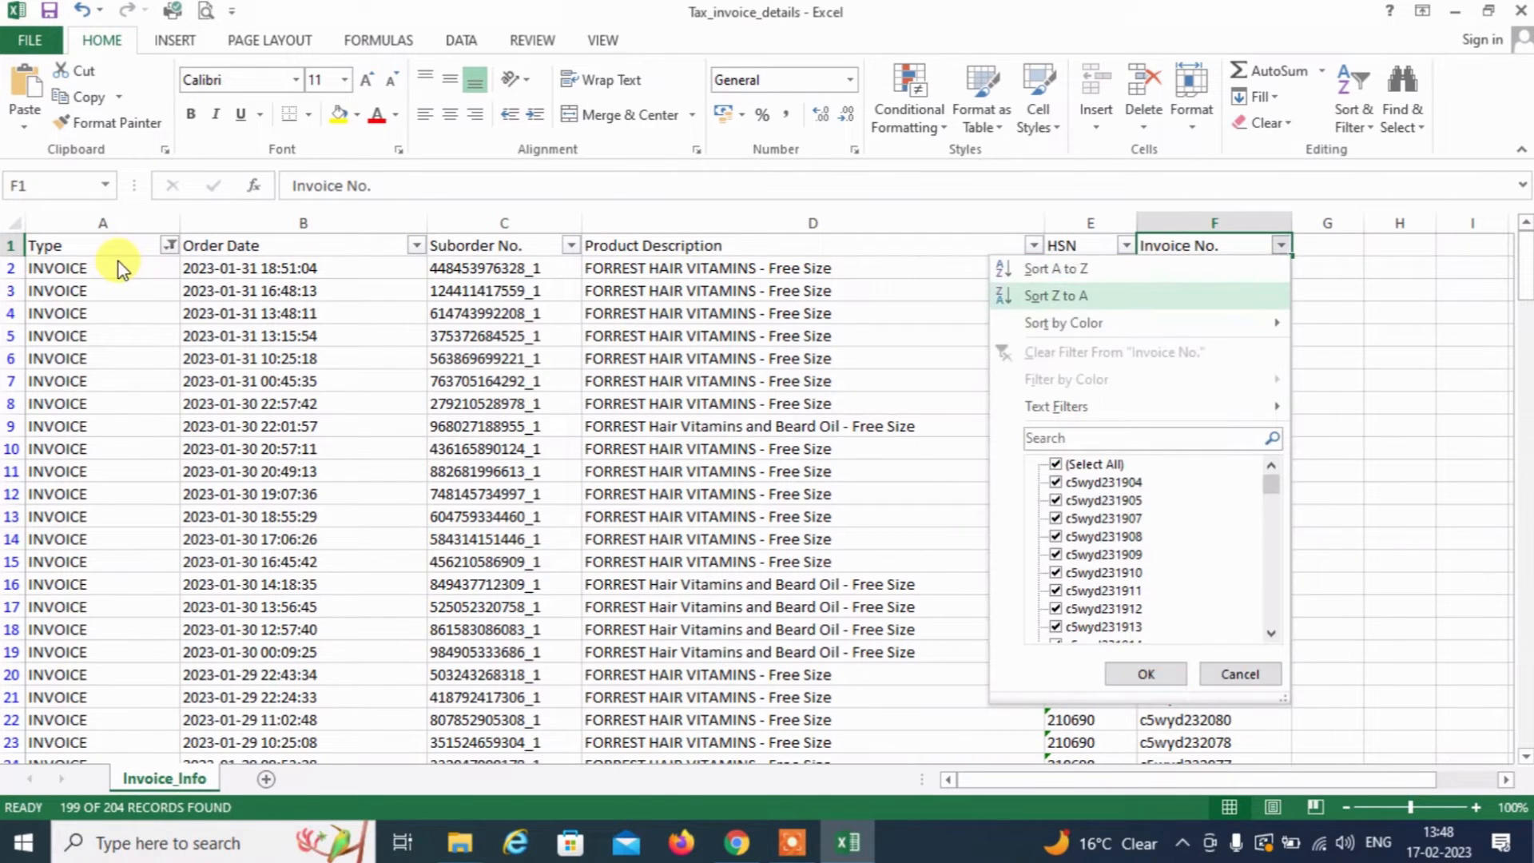
key(space)
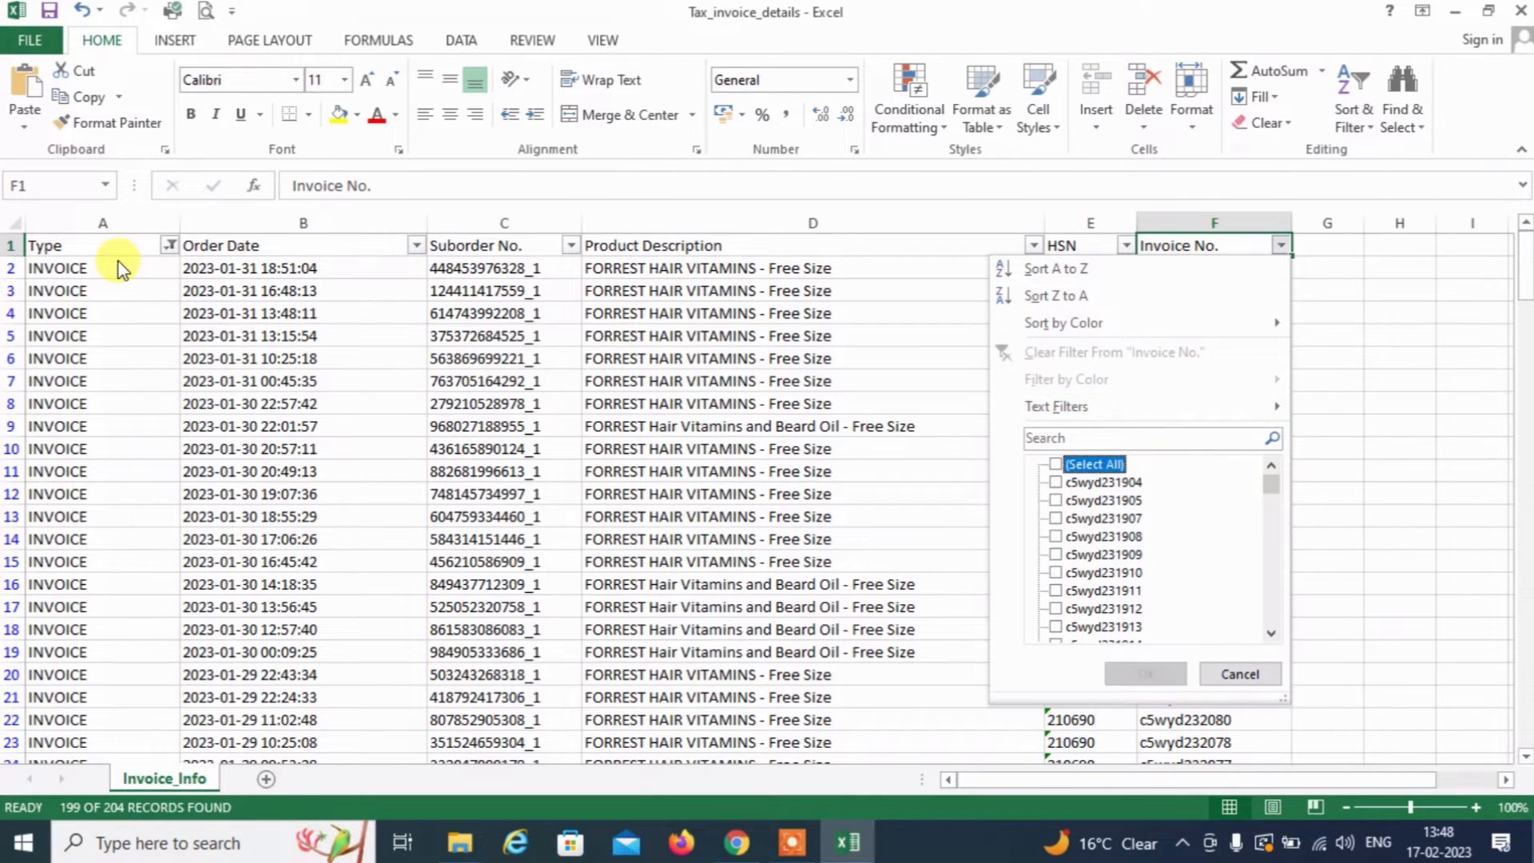
key(Down)
key(space)
key(Tab)
key(Return)
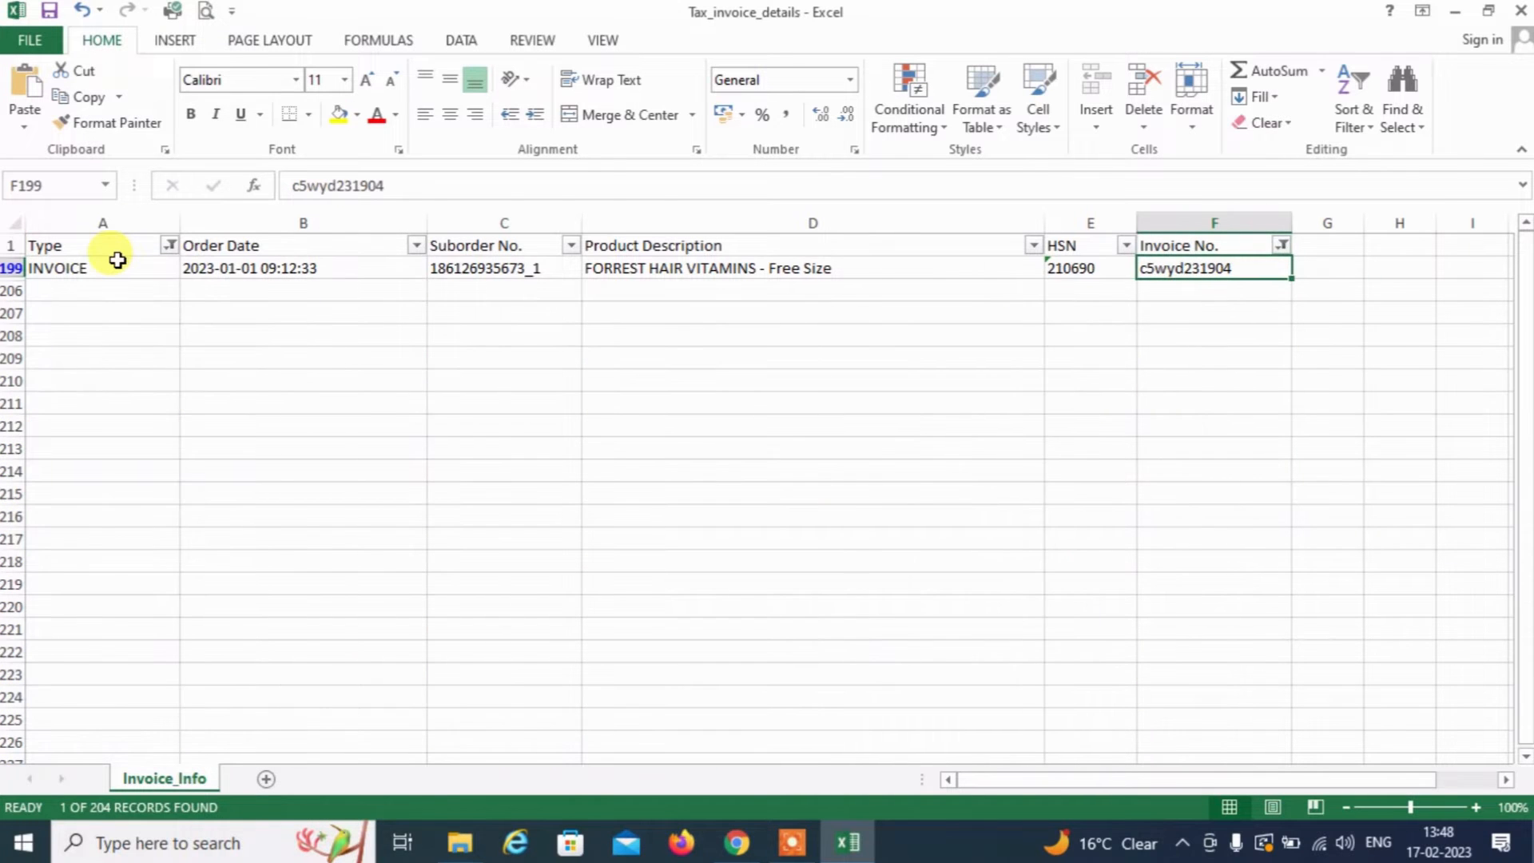
key(ctrl+c)
Add a third document row in the portal and paste c5wyd231904 into From
key(alt+Tab)
key(alt+Tab)
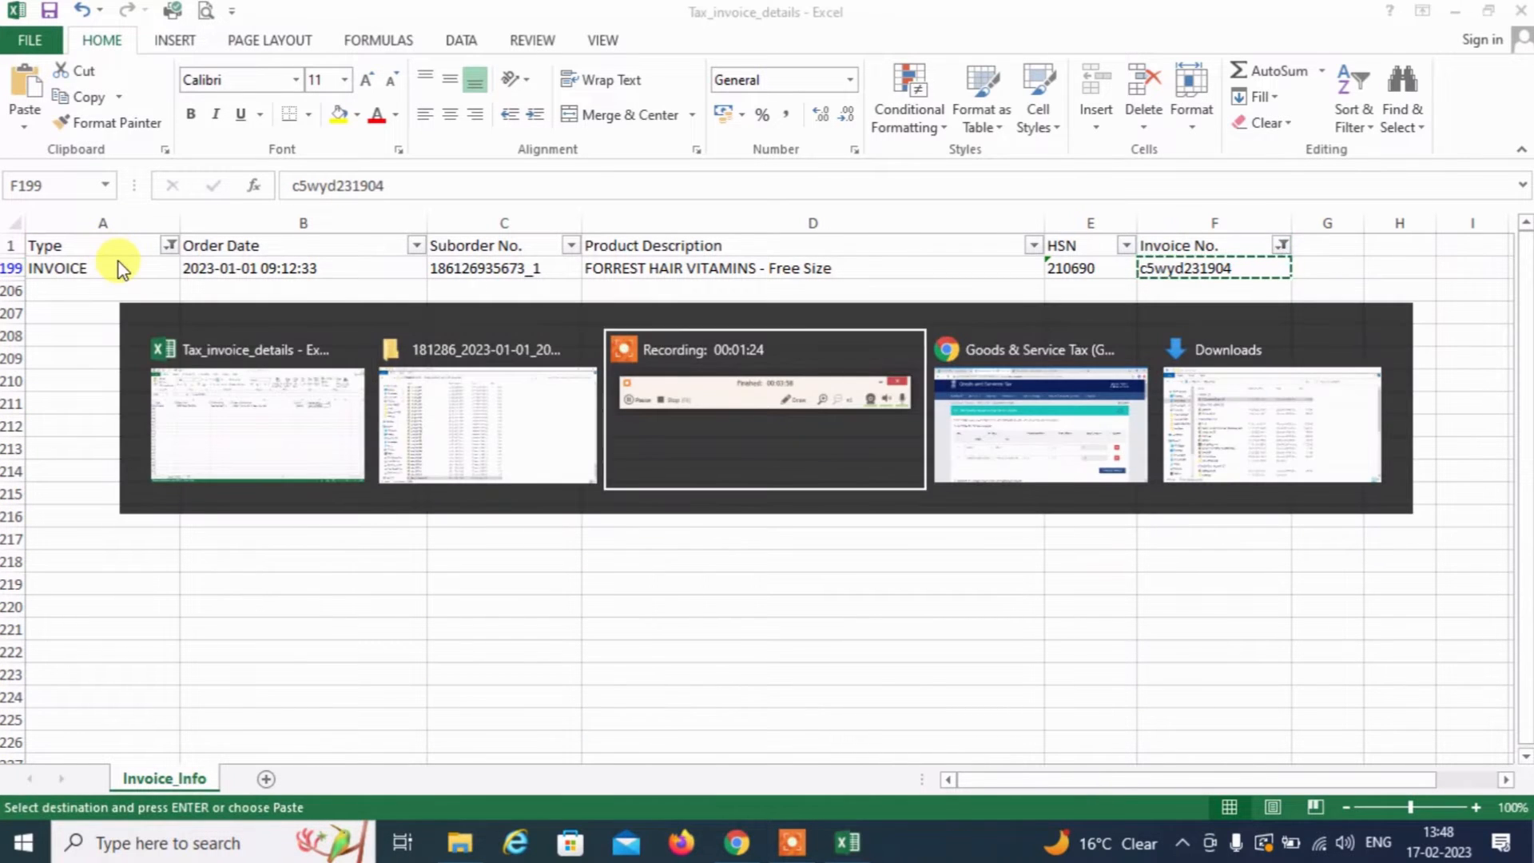
key(alt+Tab)
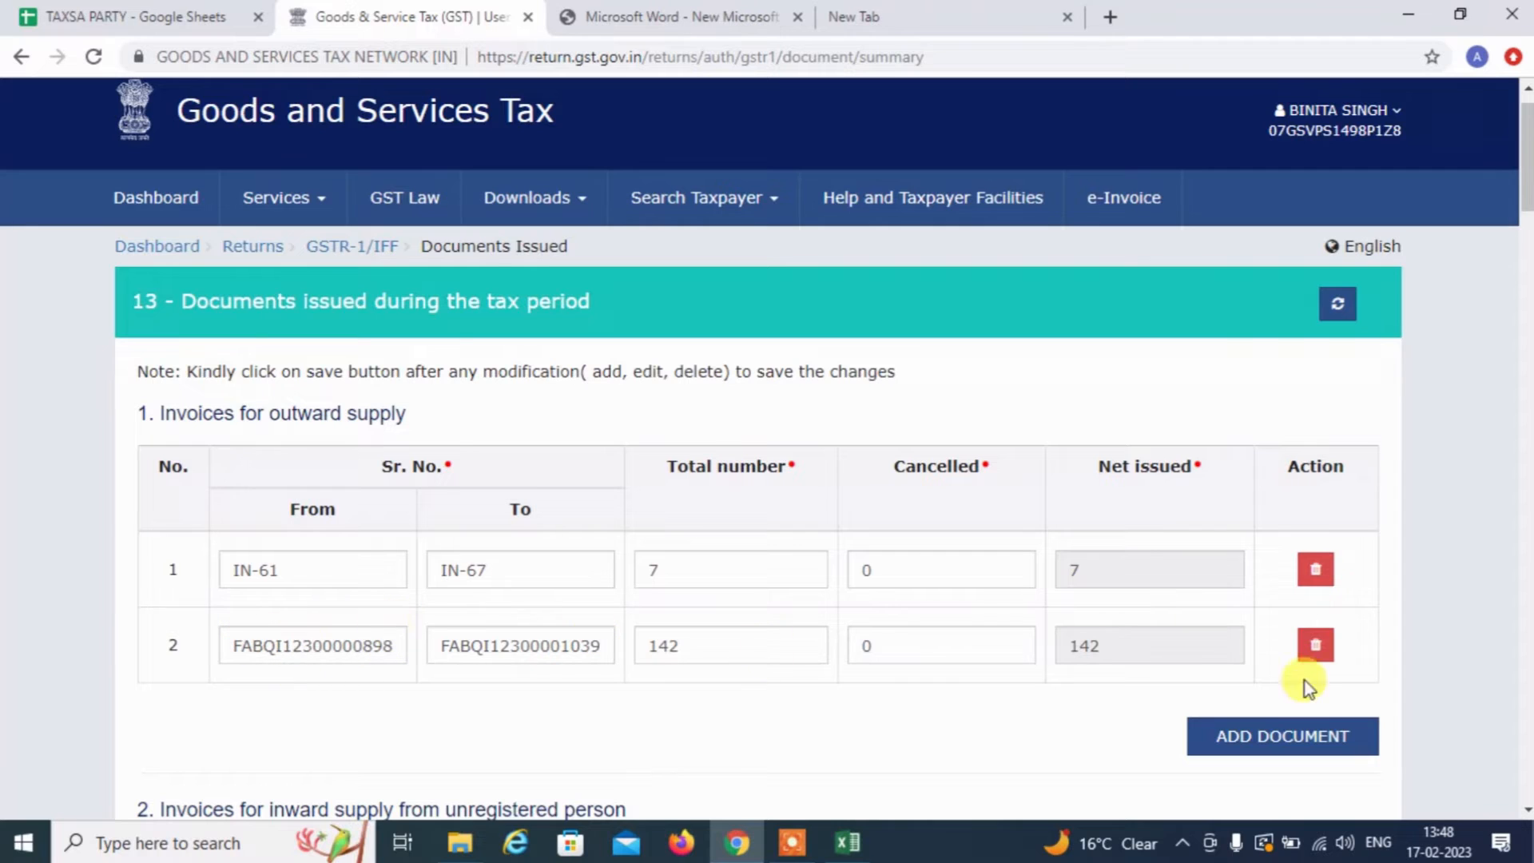
click(1296, 739)
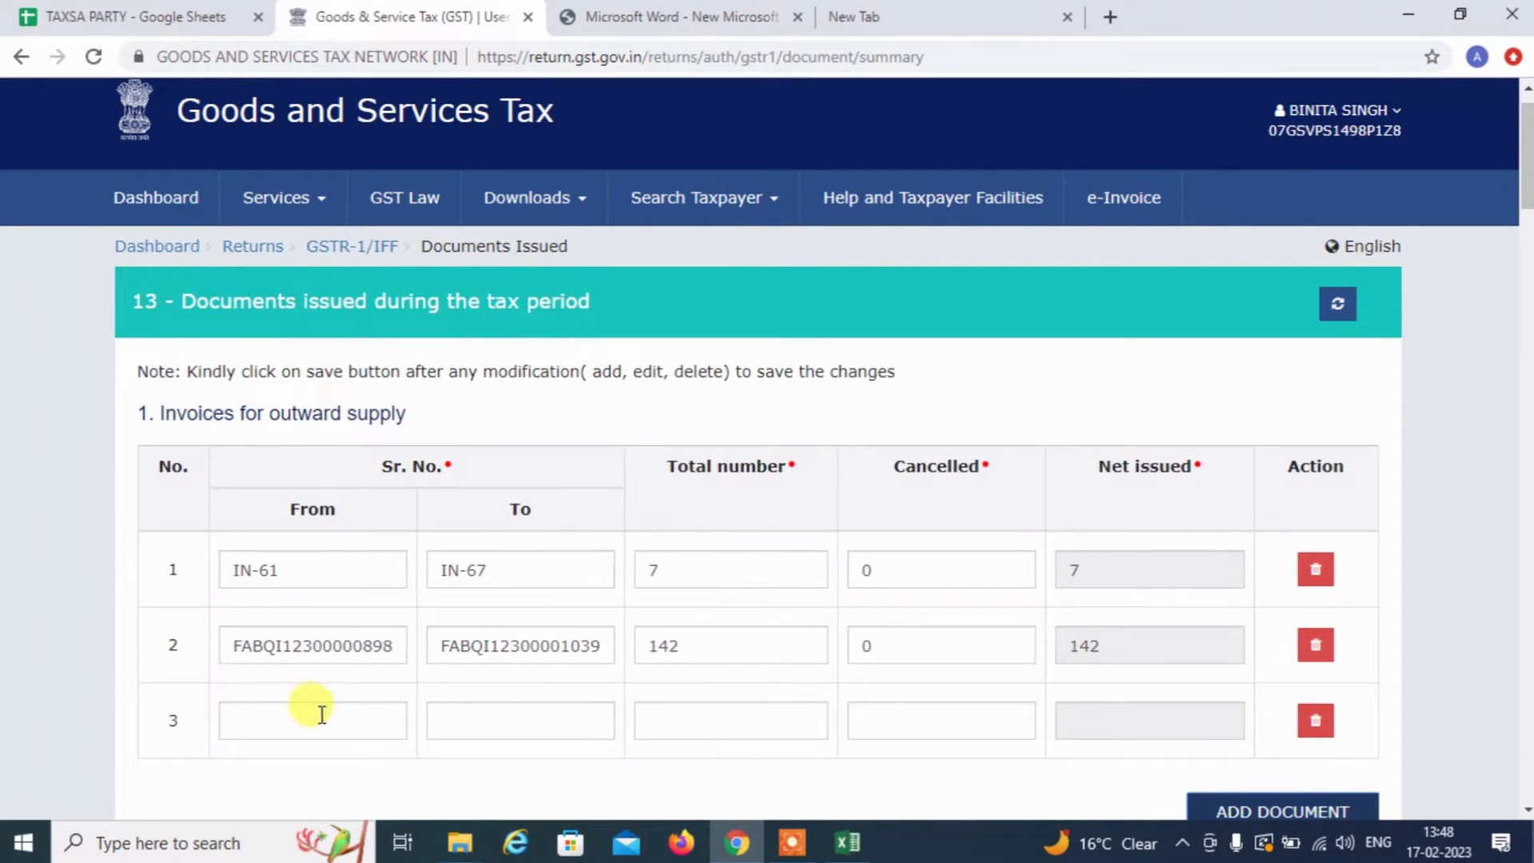
click(317, 712)
key(ctrl+v)
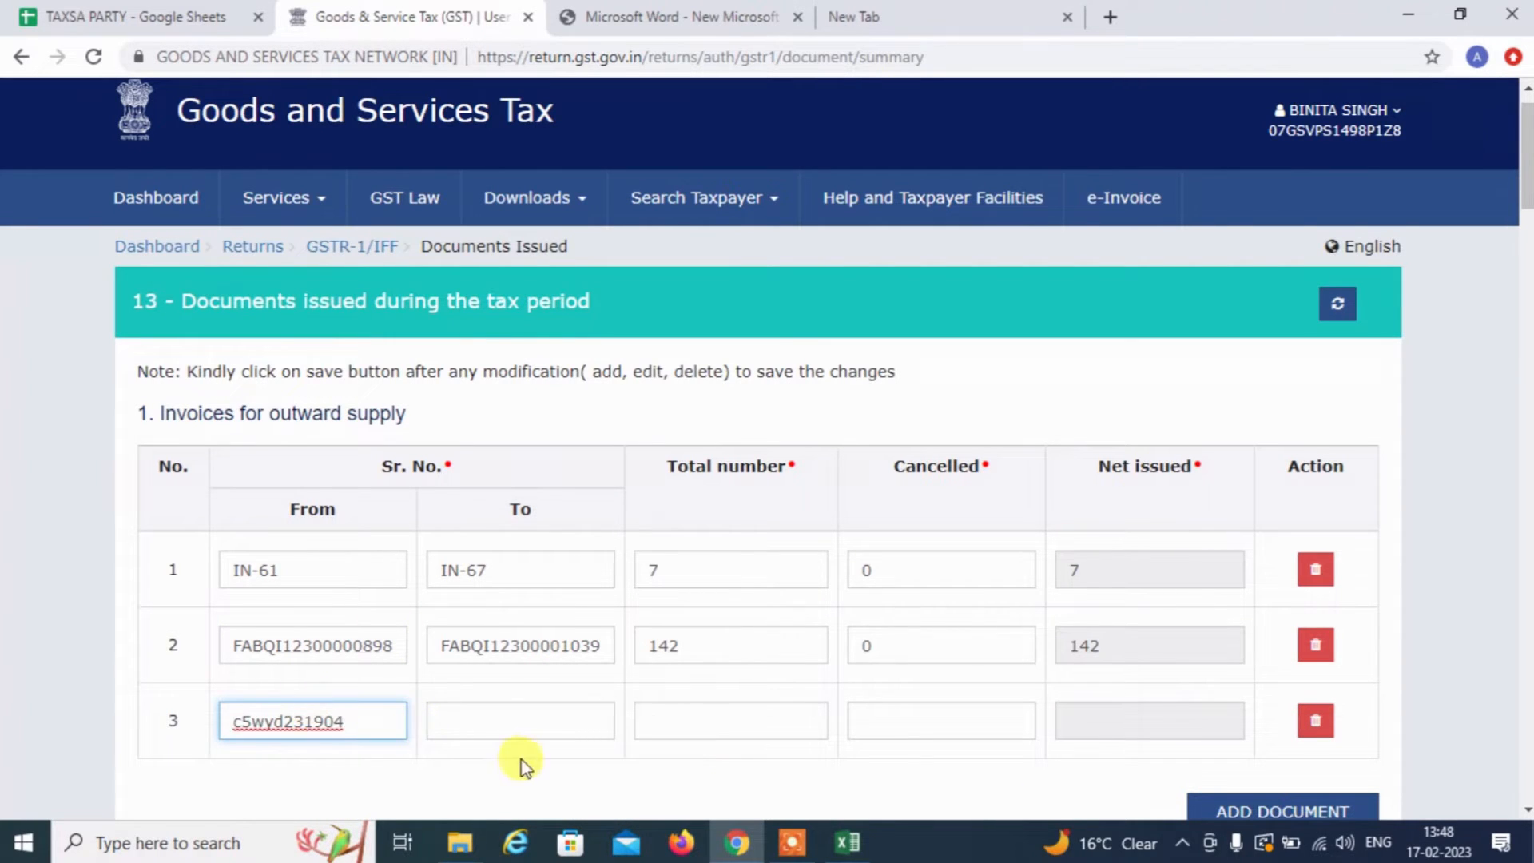
click(512, 732)
key(alt+Tab)
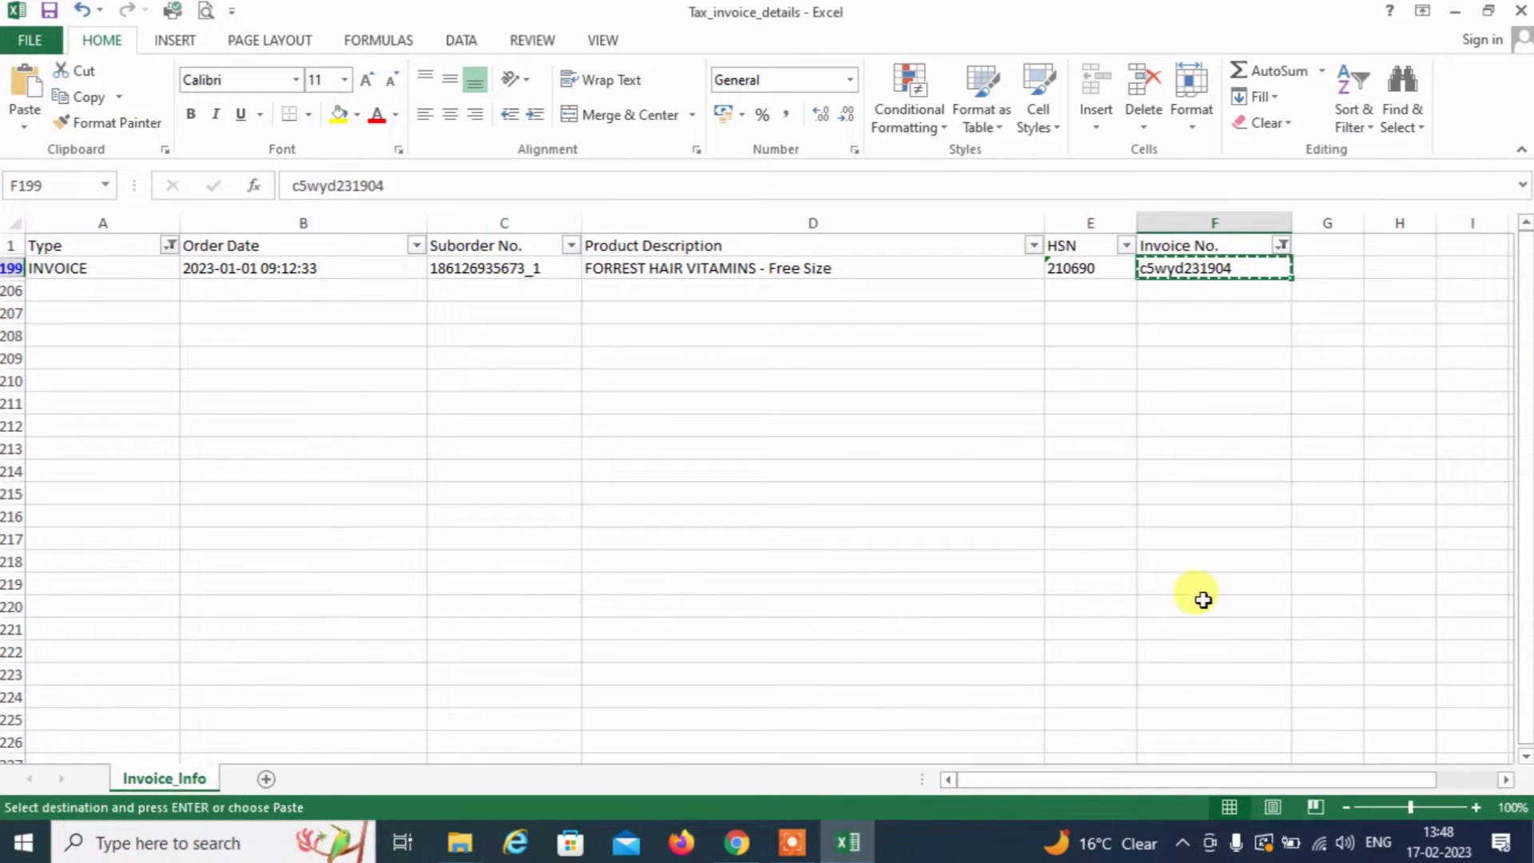
Add the last invoice number c5wyd232103 to the Invoice No. filter
key(ctrl+Up)
key(alt+Down)
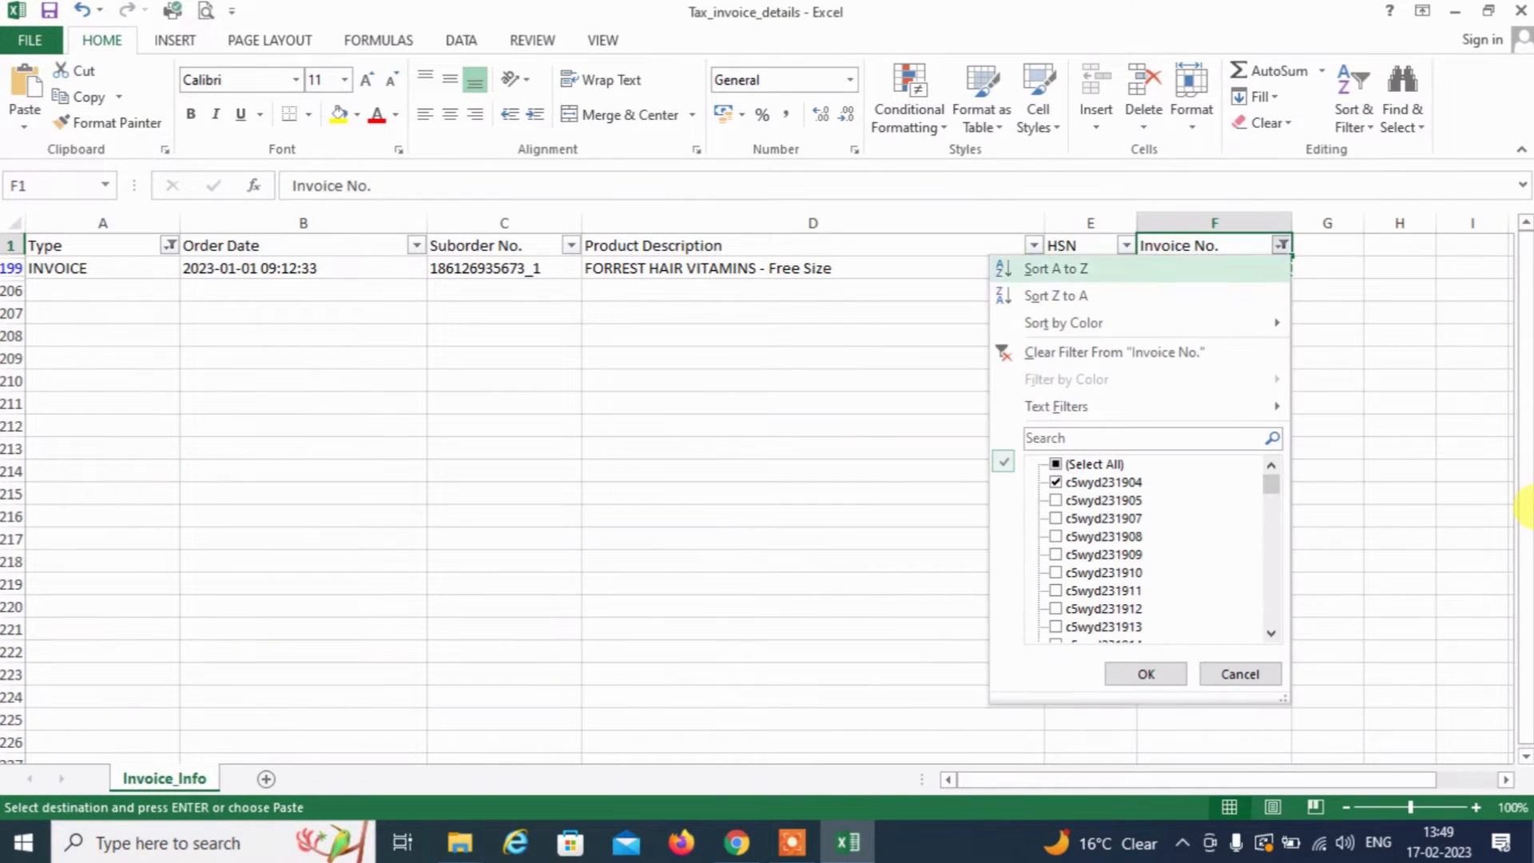
key(Down)
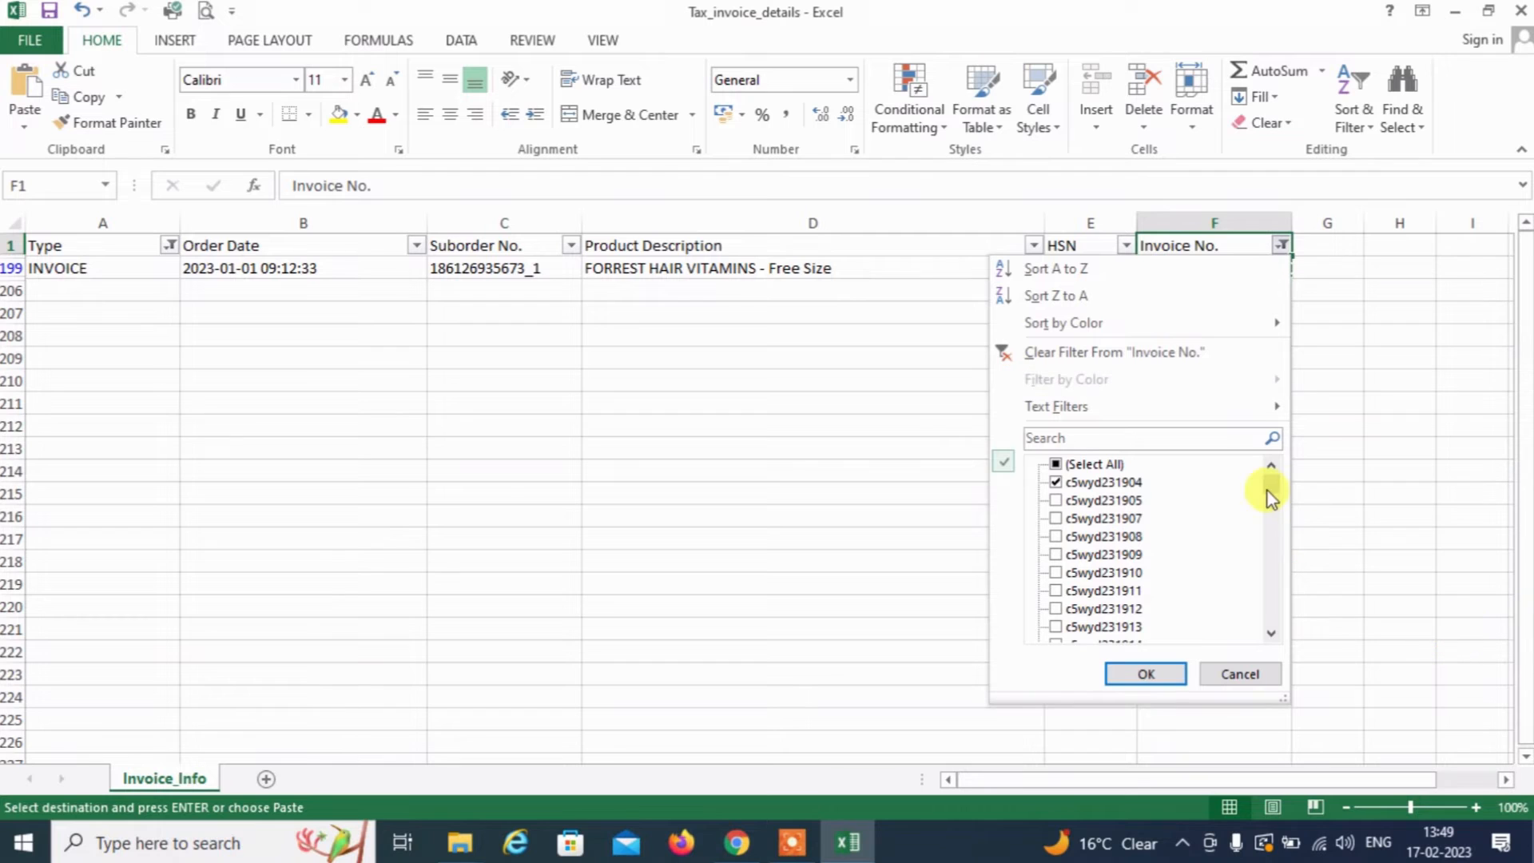
drag(1264, 482, 1268, 668)
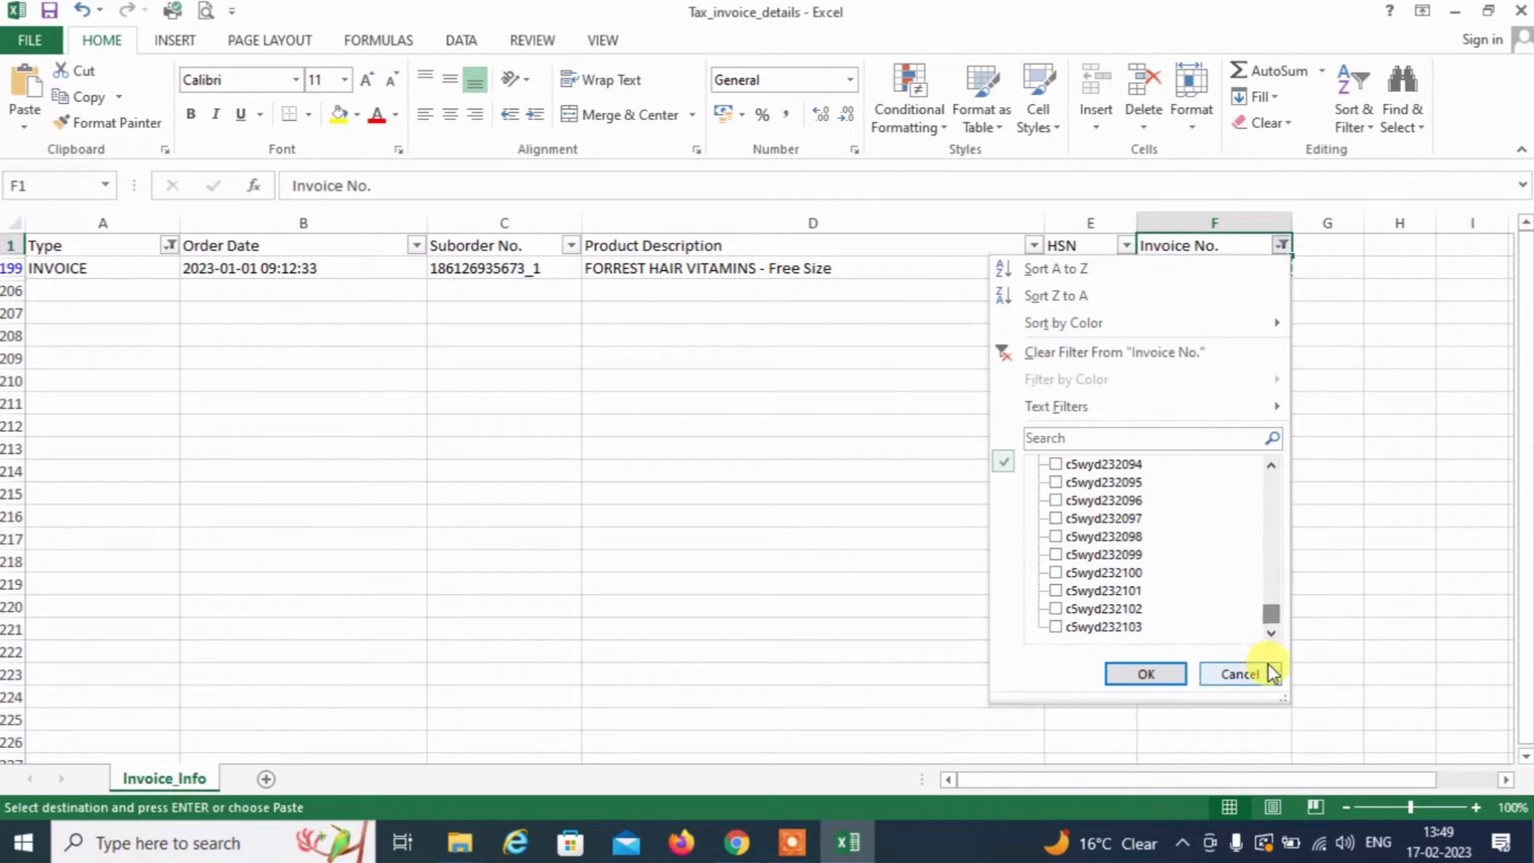
click(1074, 625)
key(Return)
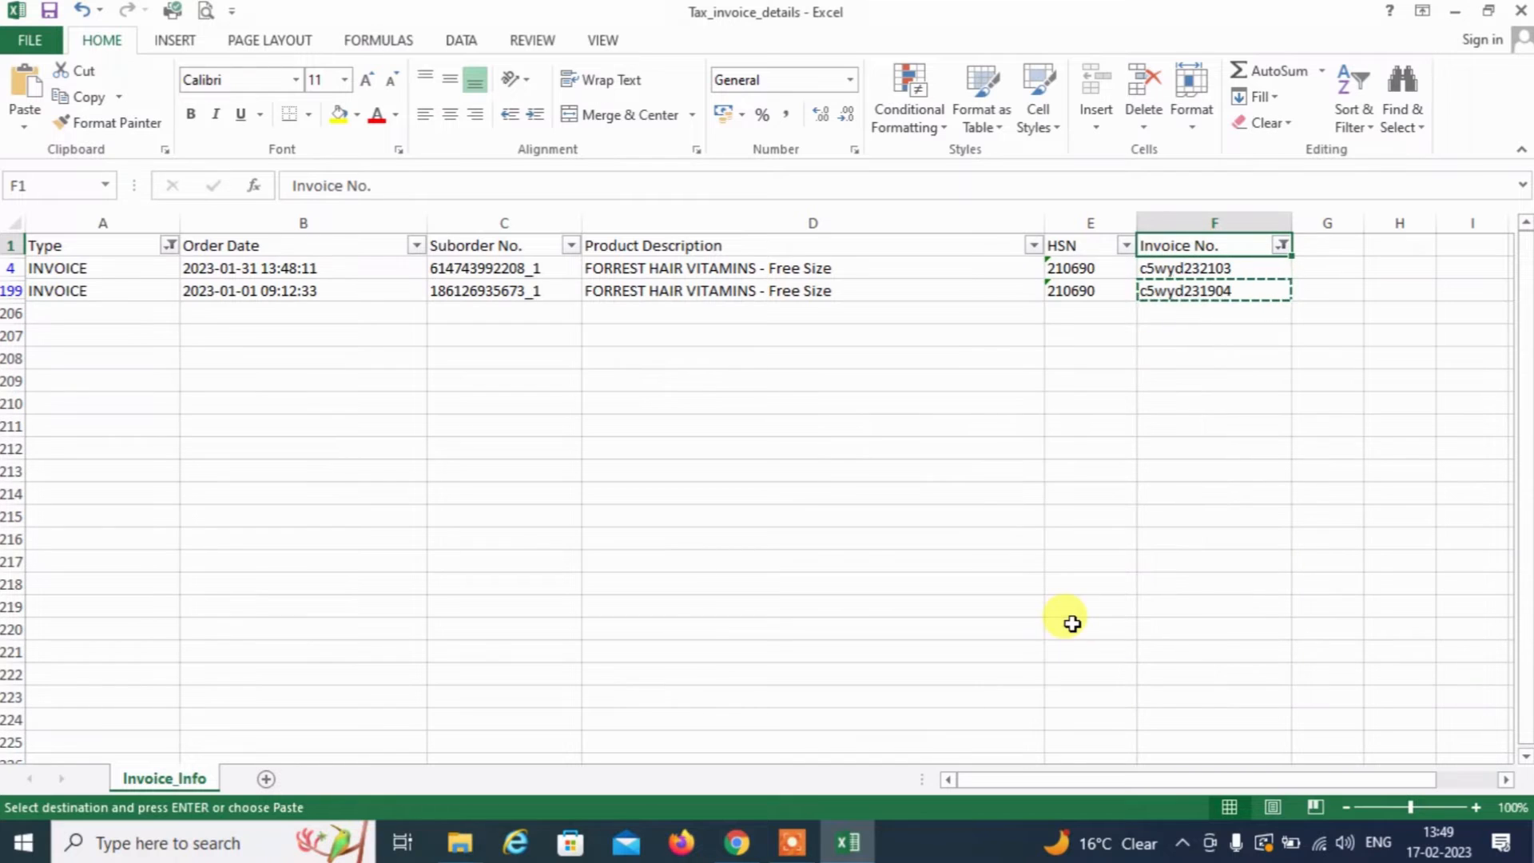
key(Down)
key(Down)
key(Down)
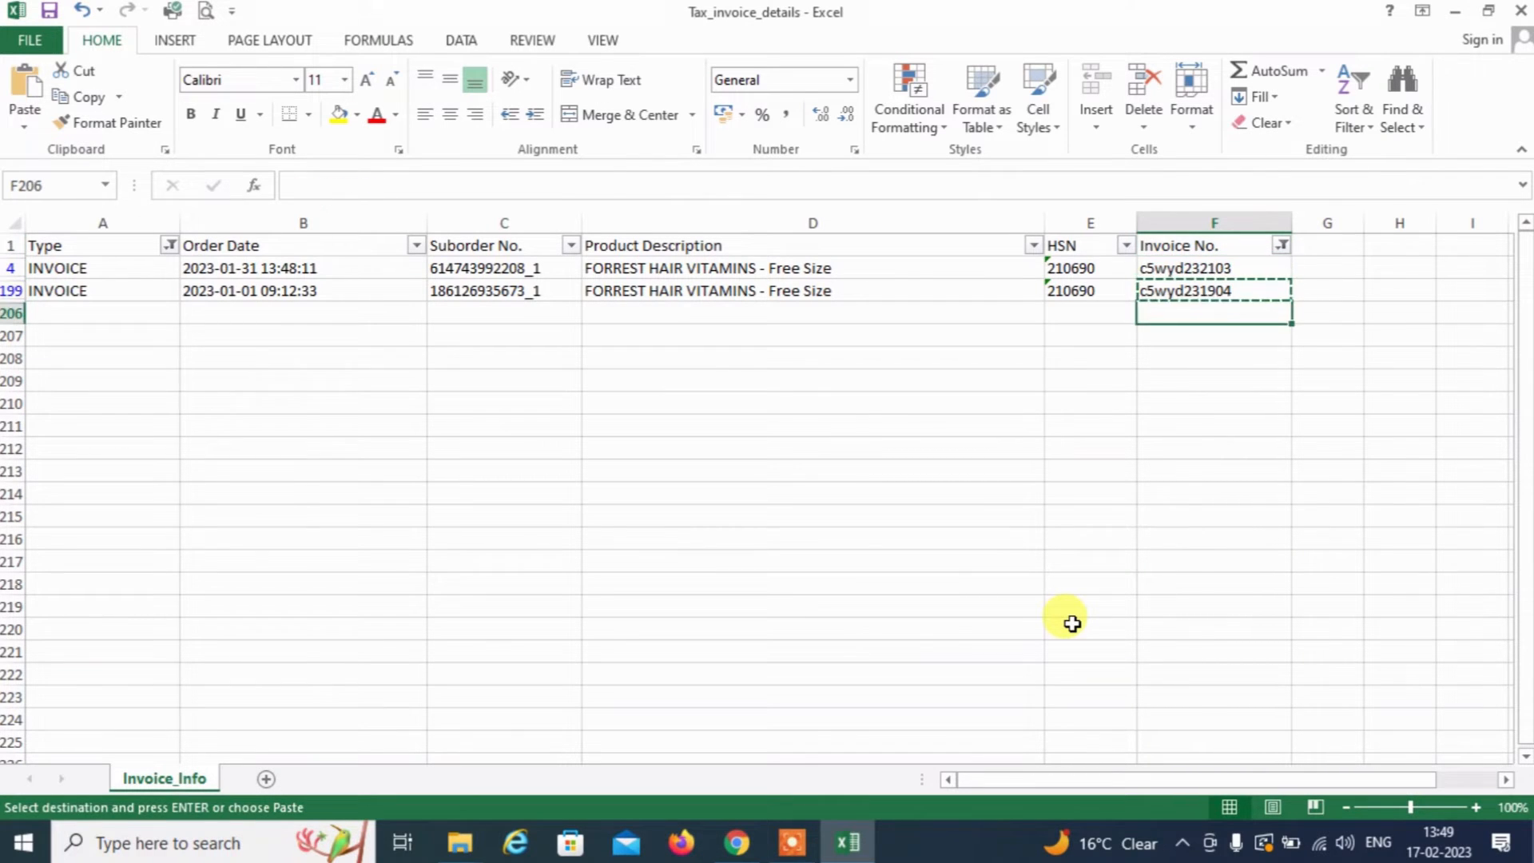
key(Up)
key(Up)
key(Up)
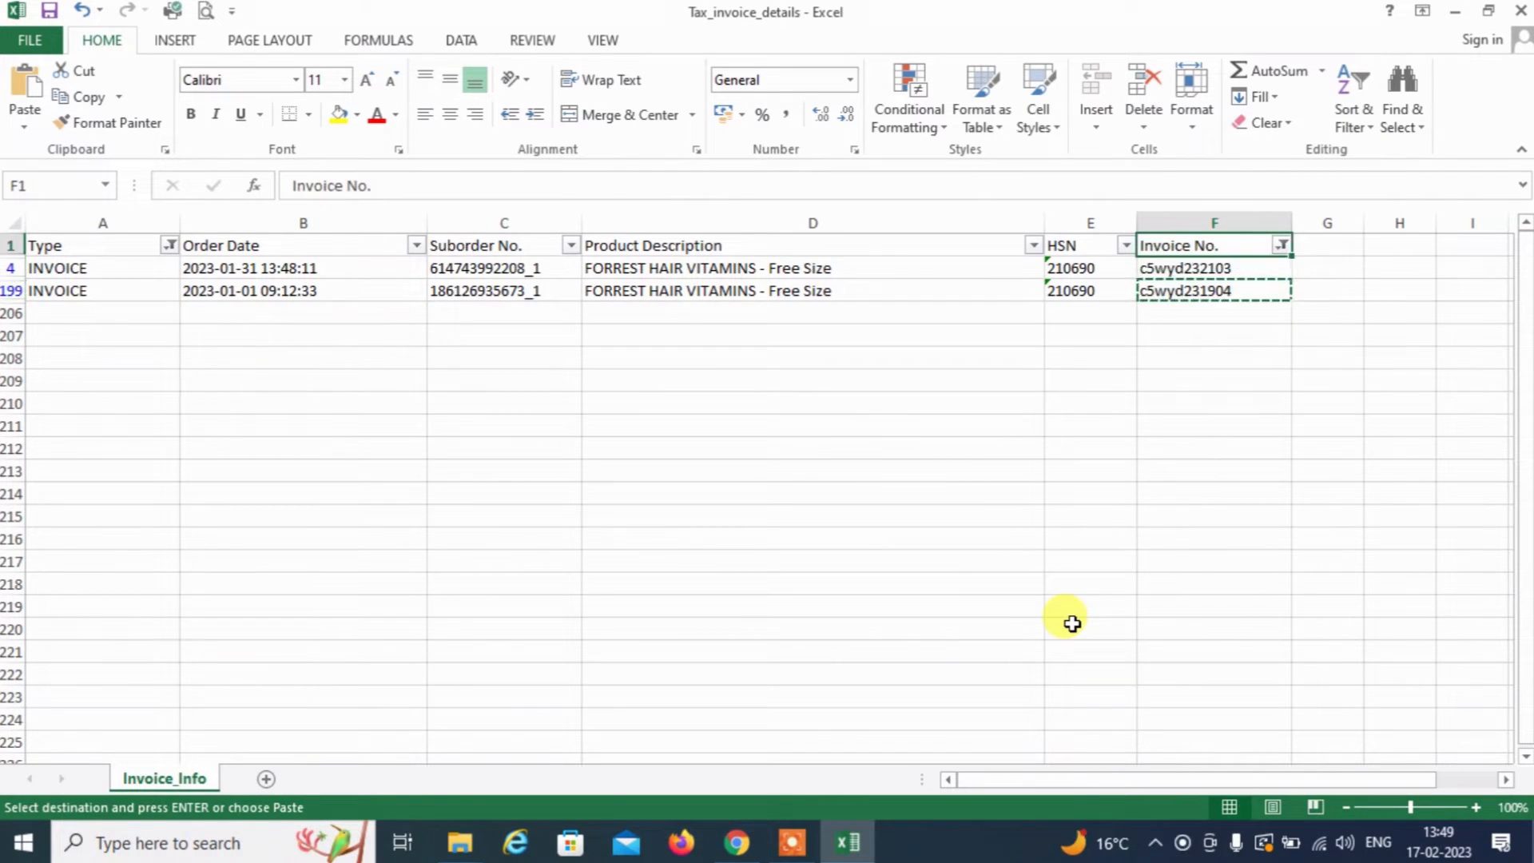
Untick c5wyd231904 so only c5wyd232103 shows, and copy that last invoice number
key(alt+Down)
key(Down)
key(Down)
key(Down)
key(Down)
key(Down)
key(Down)
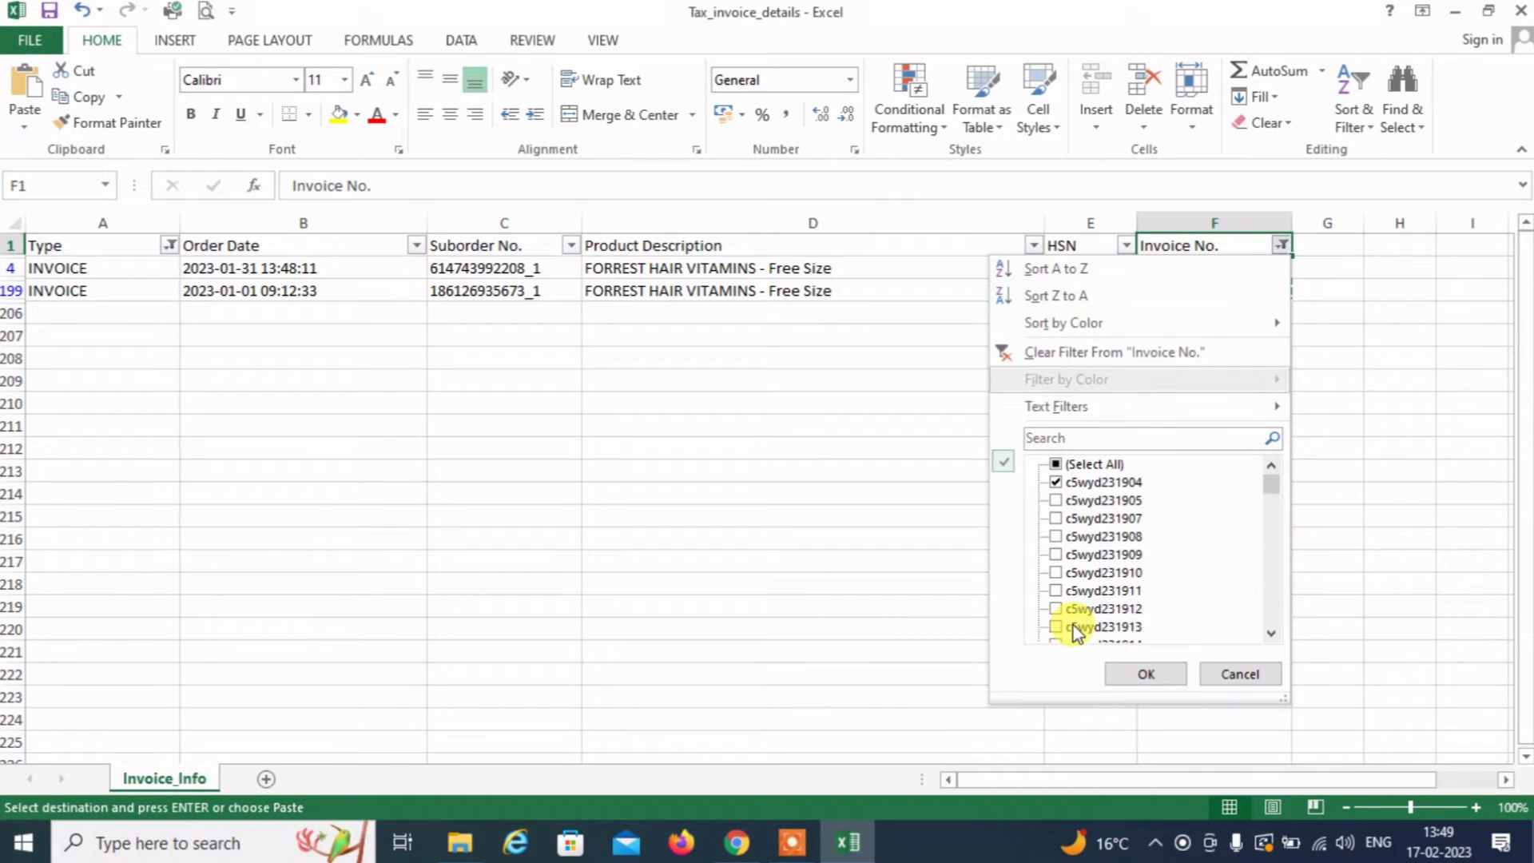
key(Down)
key(Down)
key(Down)
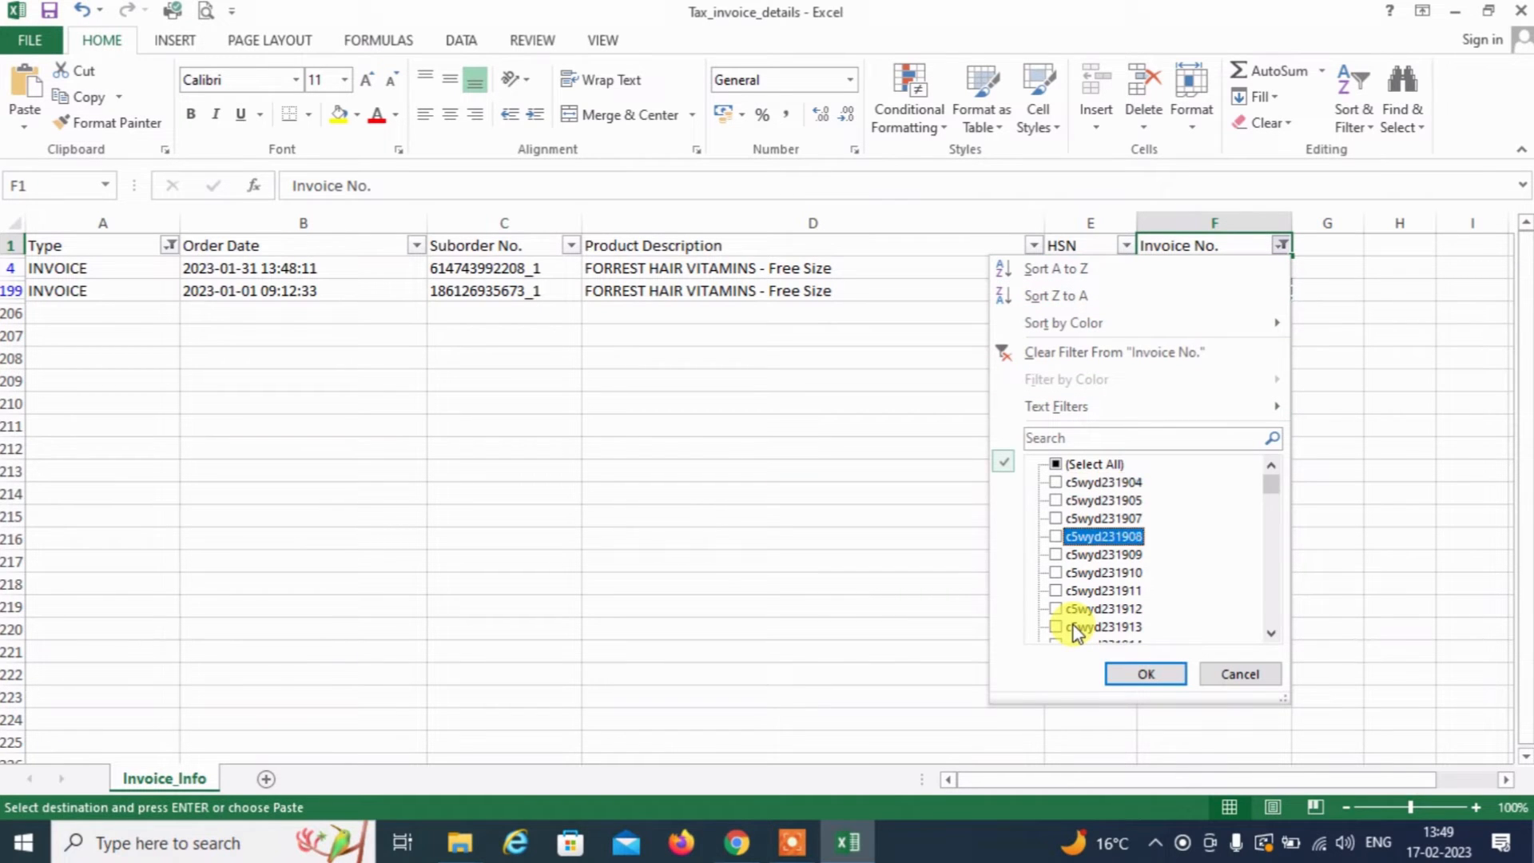
scroll(1271, 608, down, 10)
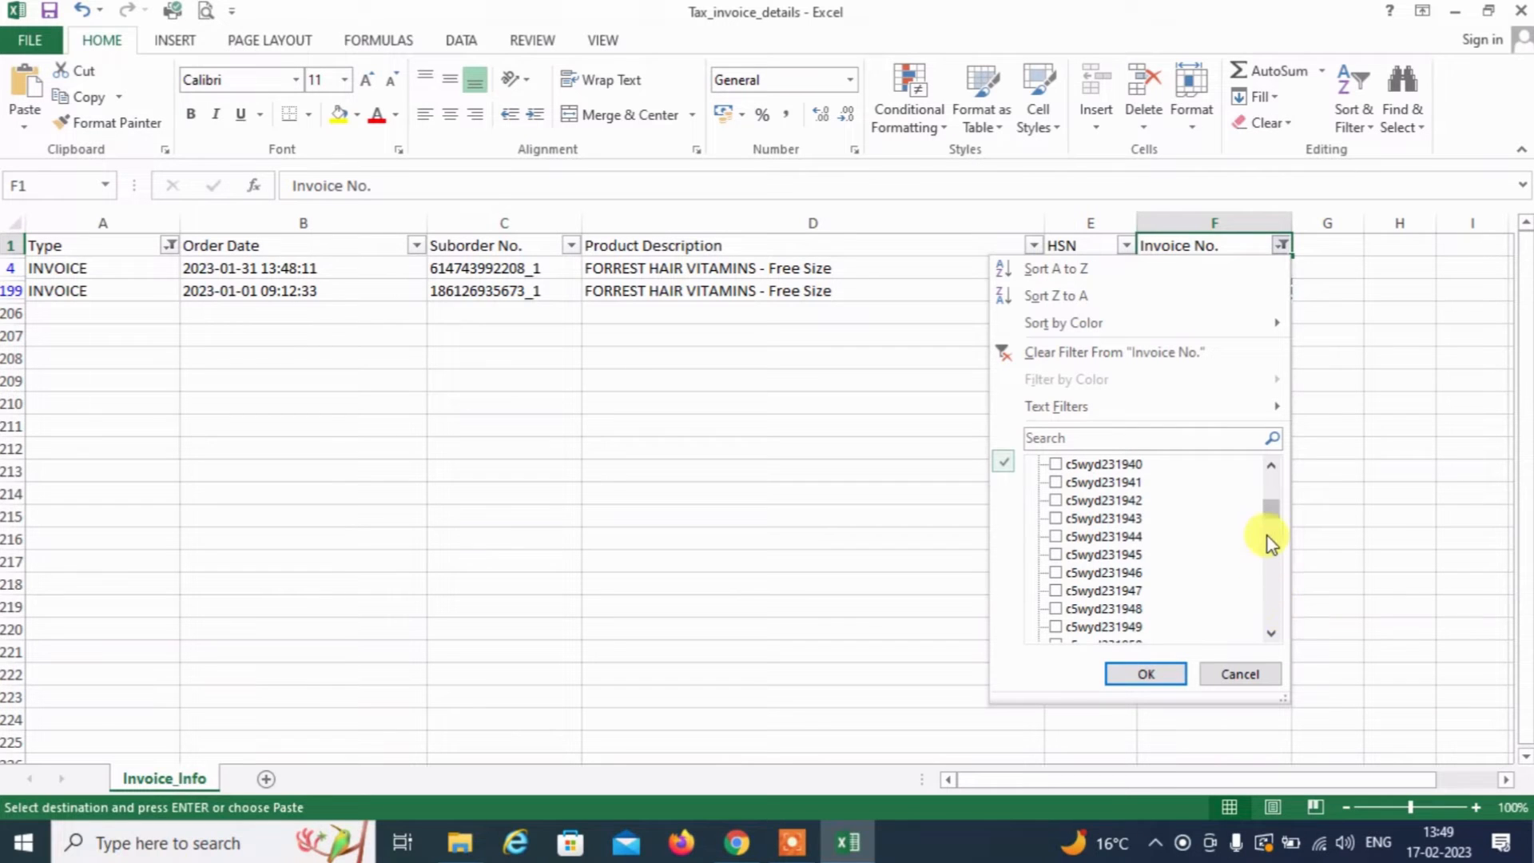
drag(1271, 523, 1276, 635)
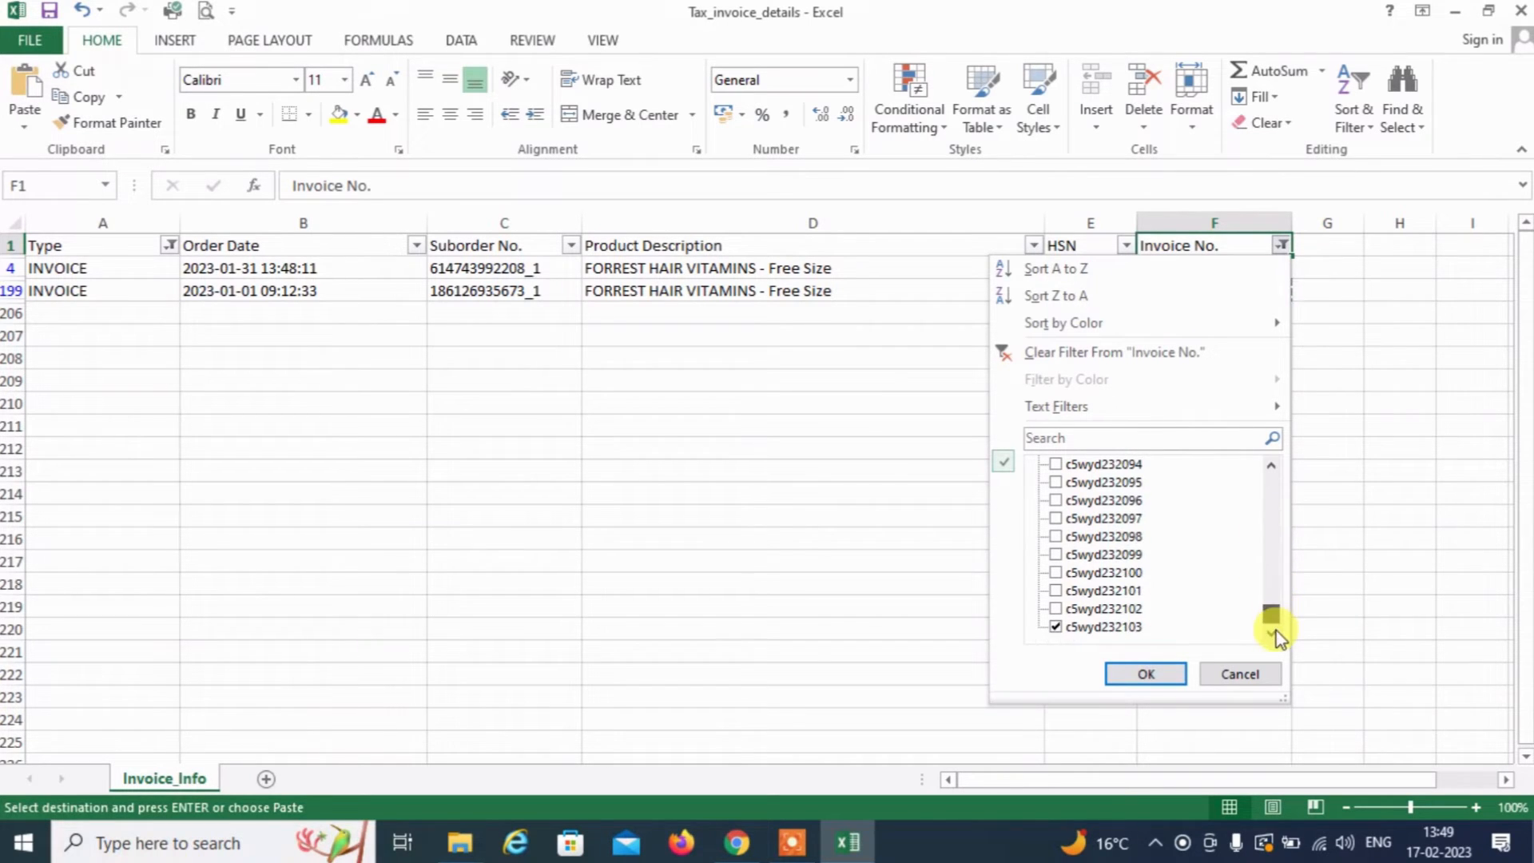
click(1142, 672)
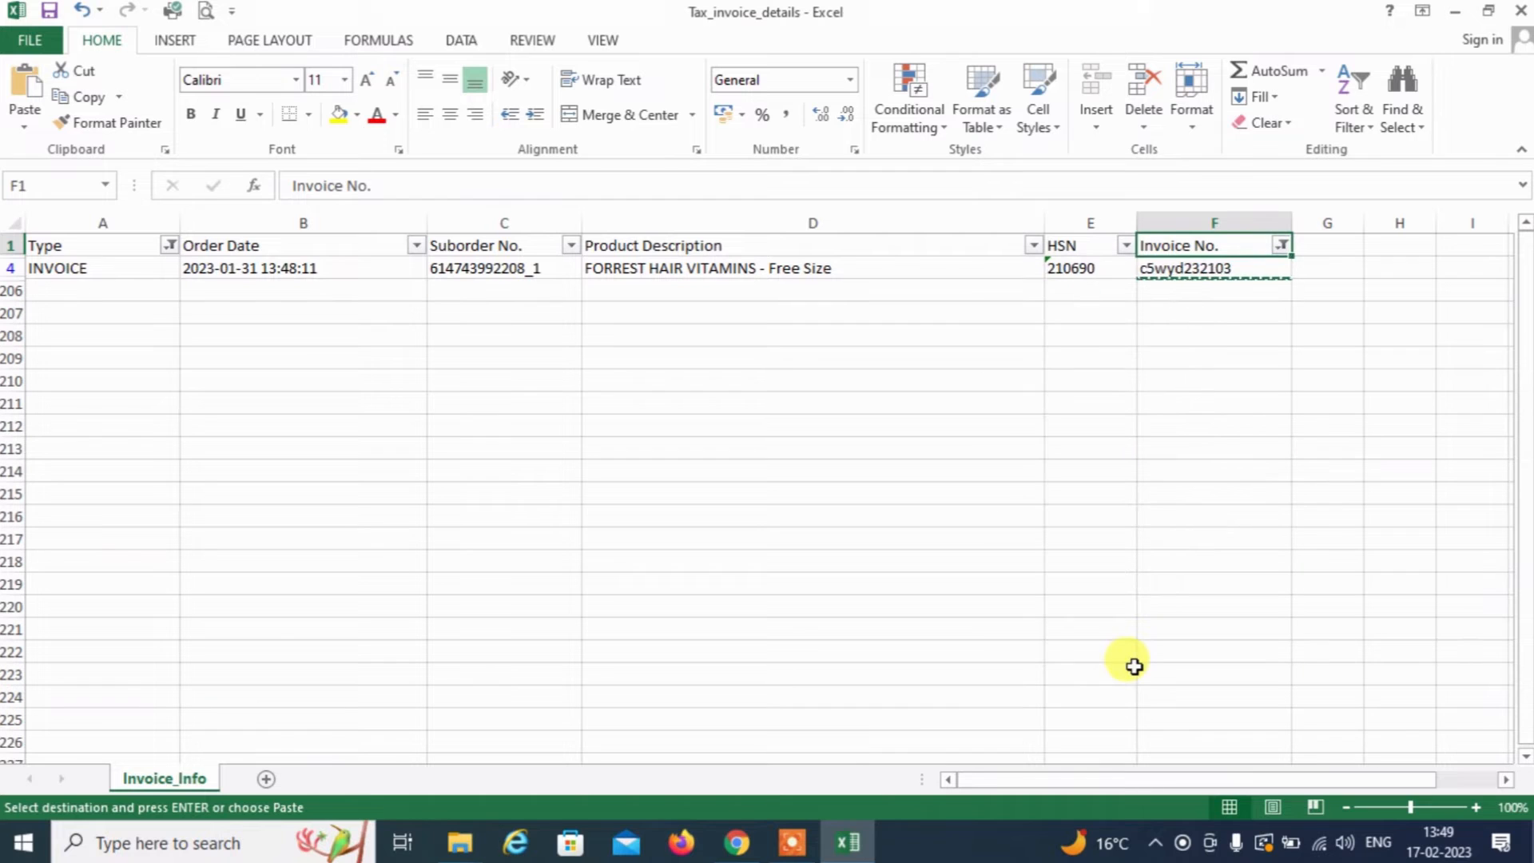
key(Down)
key(Up)
key(Down)
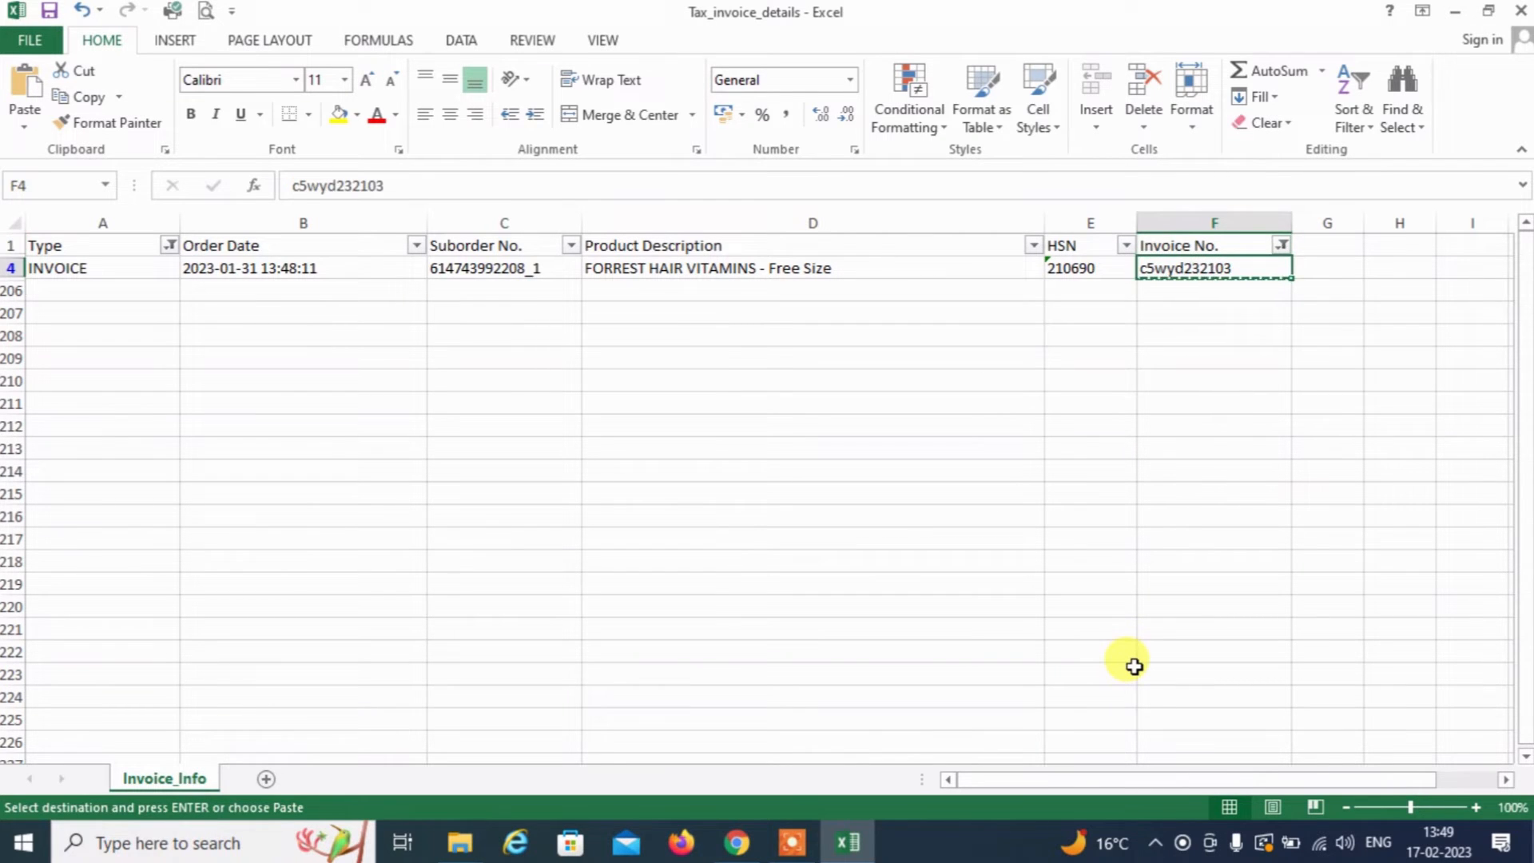
key(ctrl+c)
key(alt+Tab)
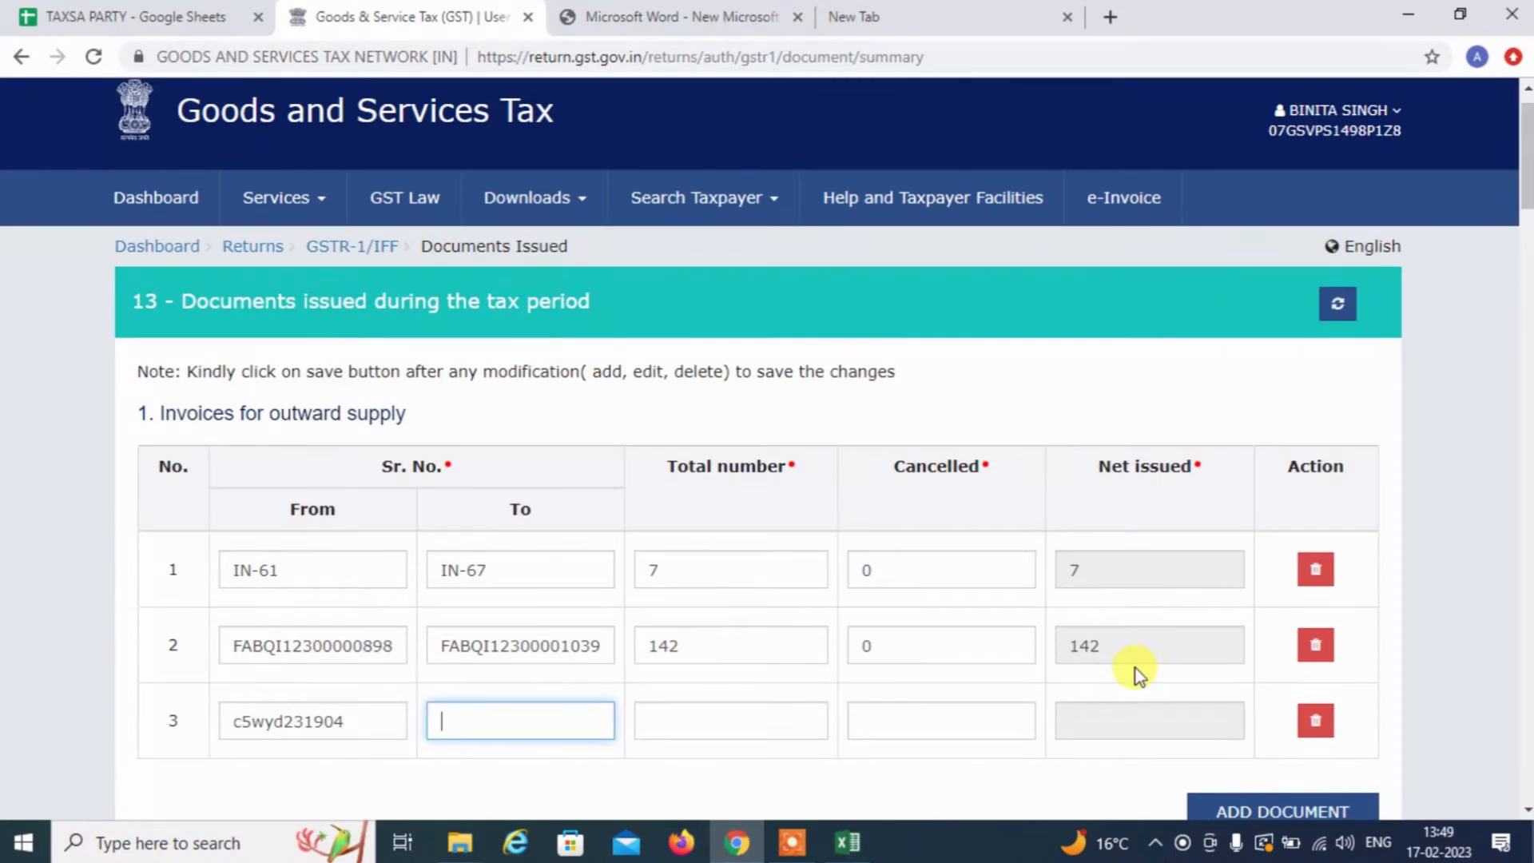
Paste c5wyd232103 into row 3's To field and double-check the c5wyd231904–c5wyd232103 series
key(ctrl+v)
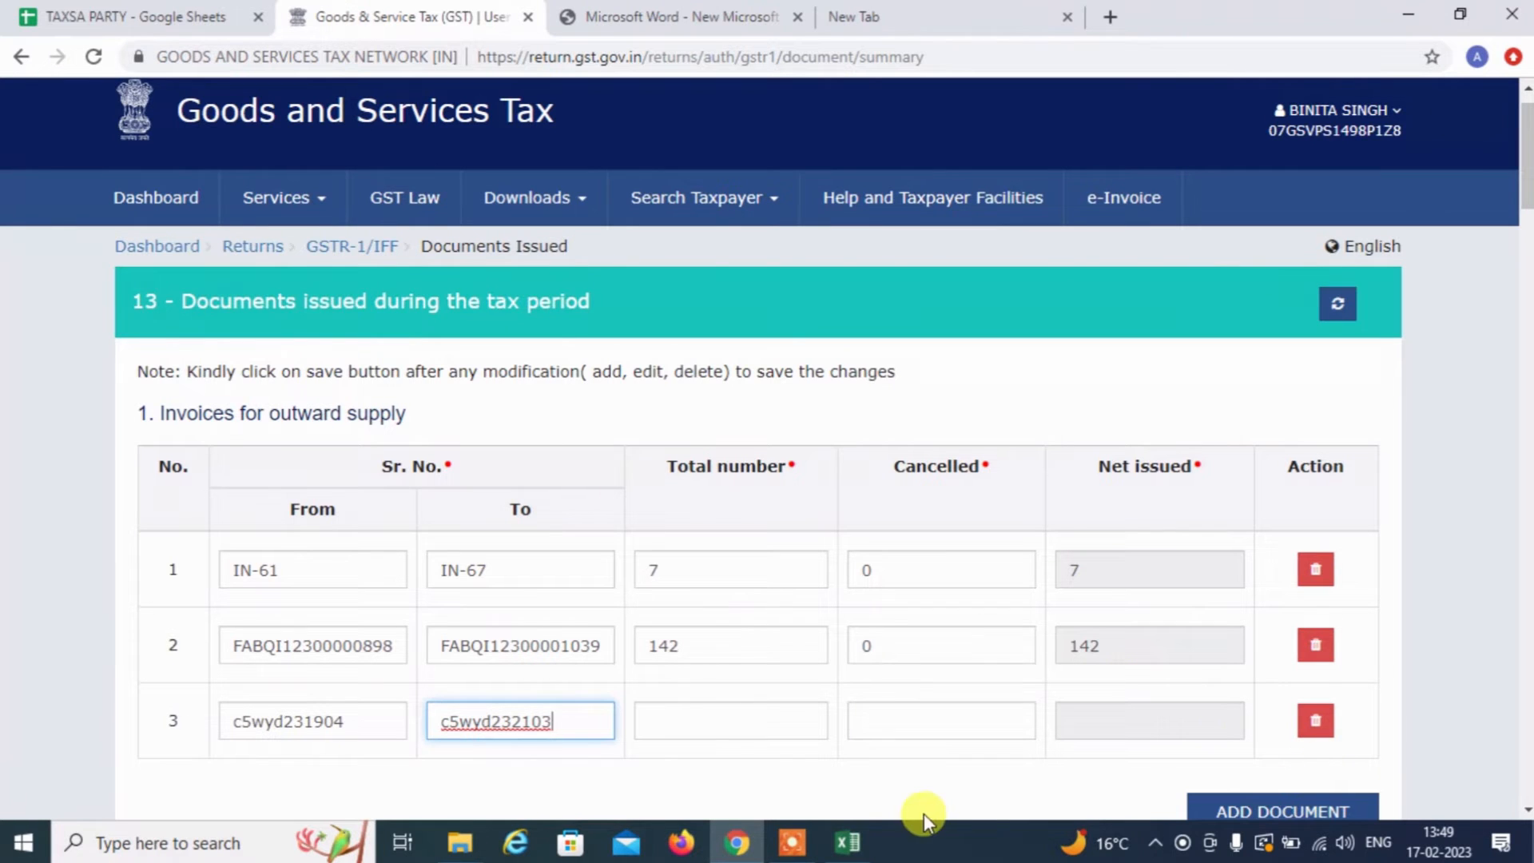
click(240, 713)
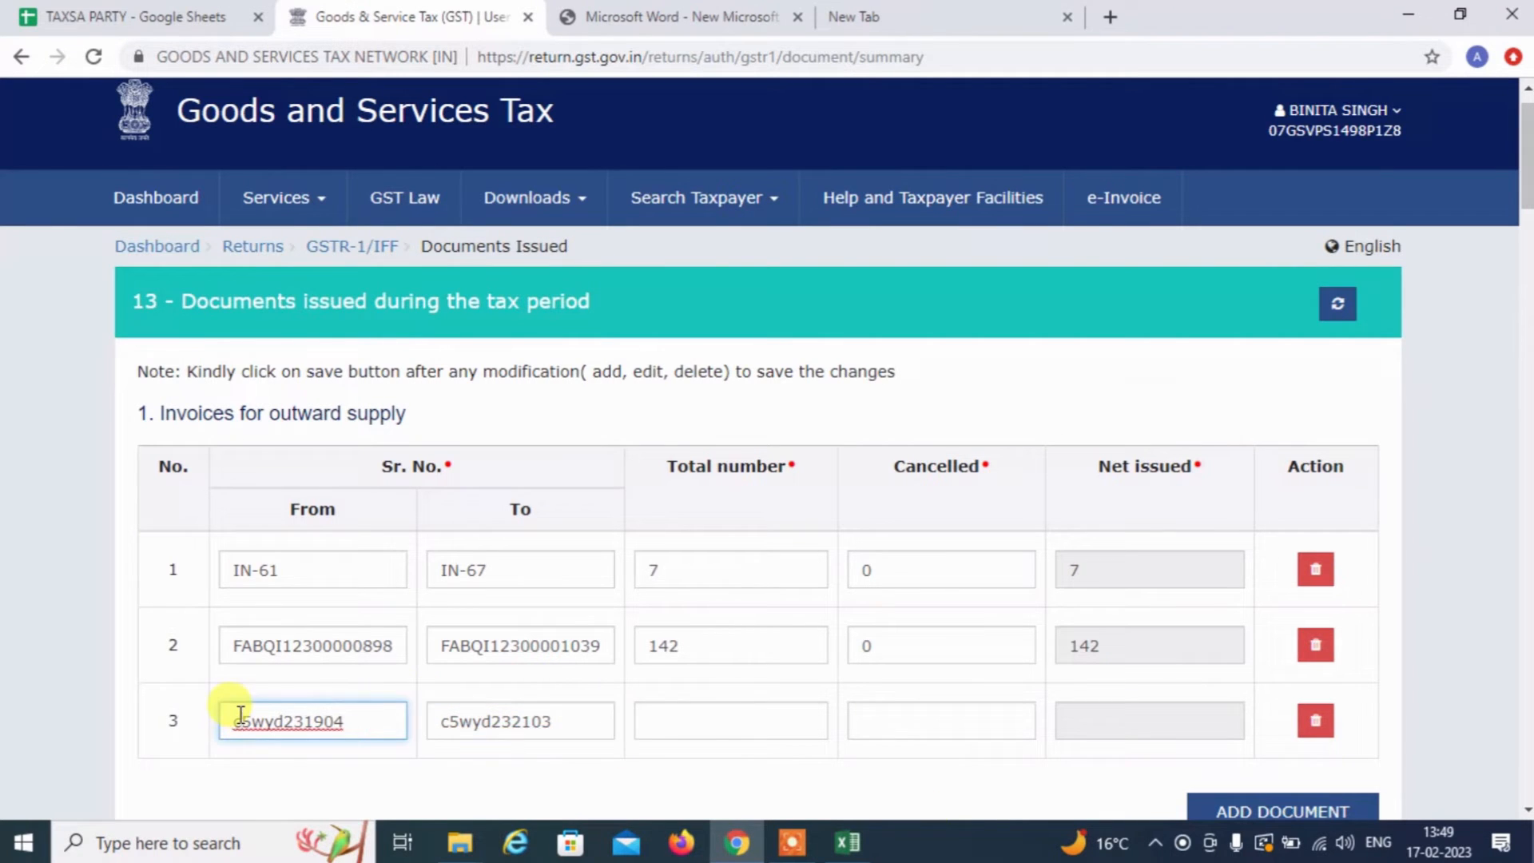
double_click(241, 714)
double_click(517, 723)
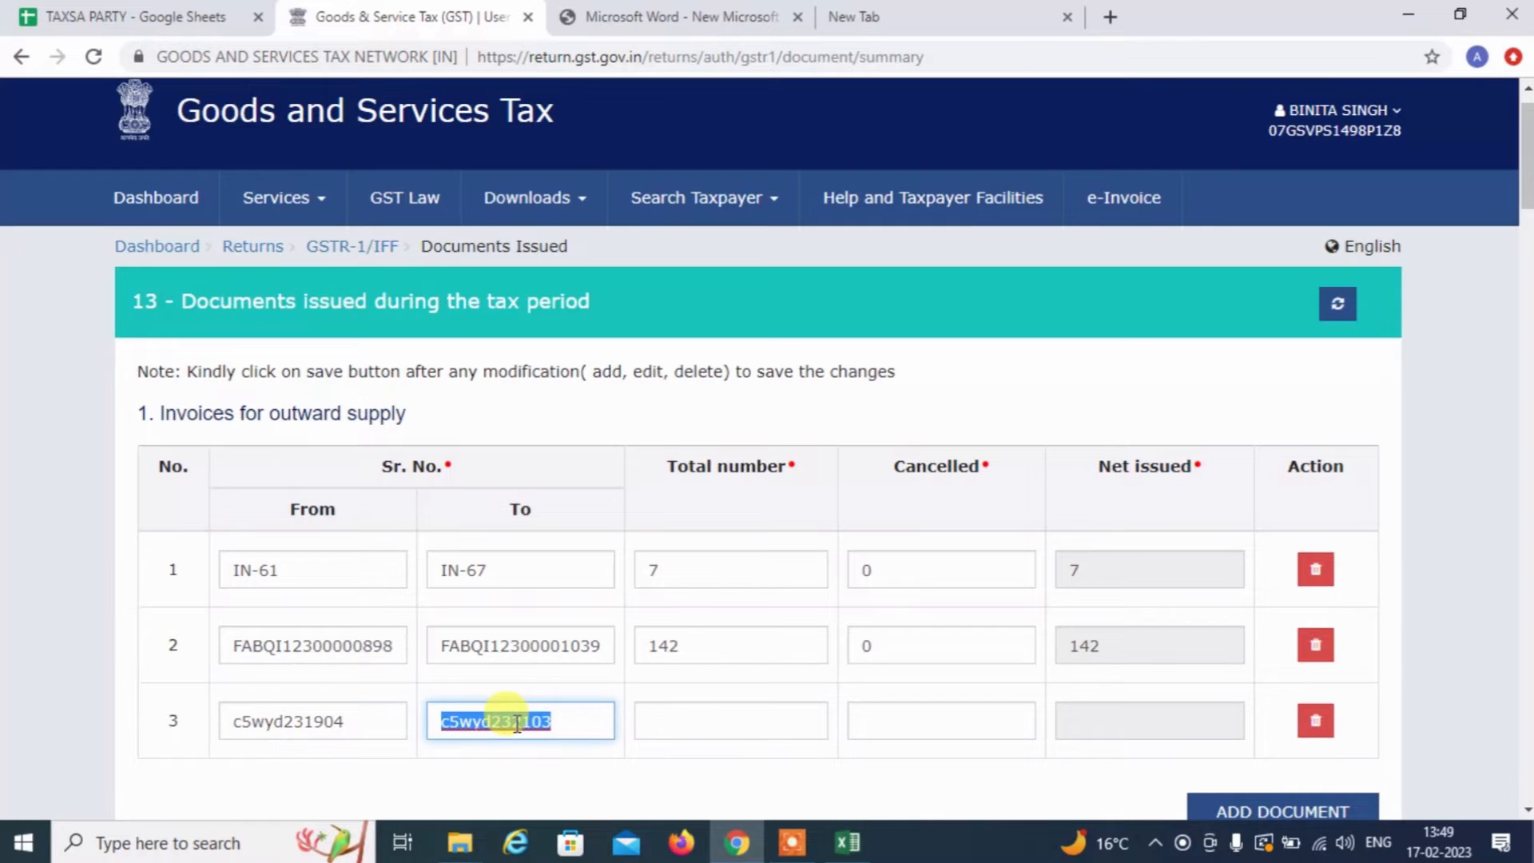
click(517, 723)
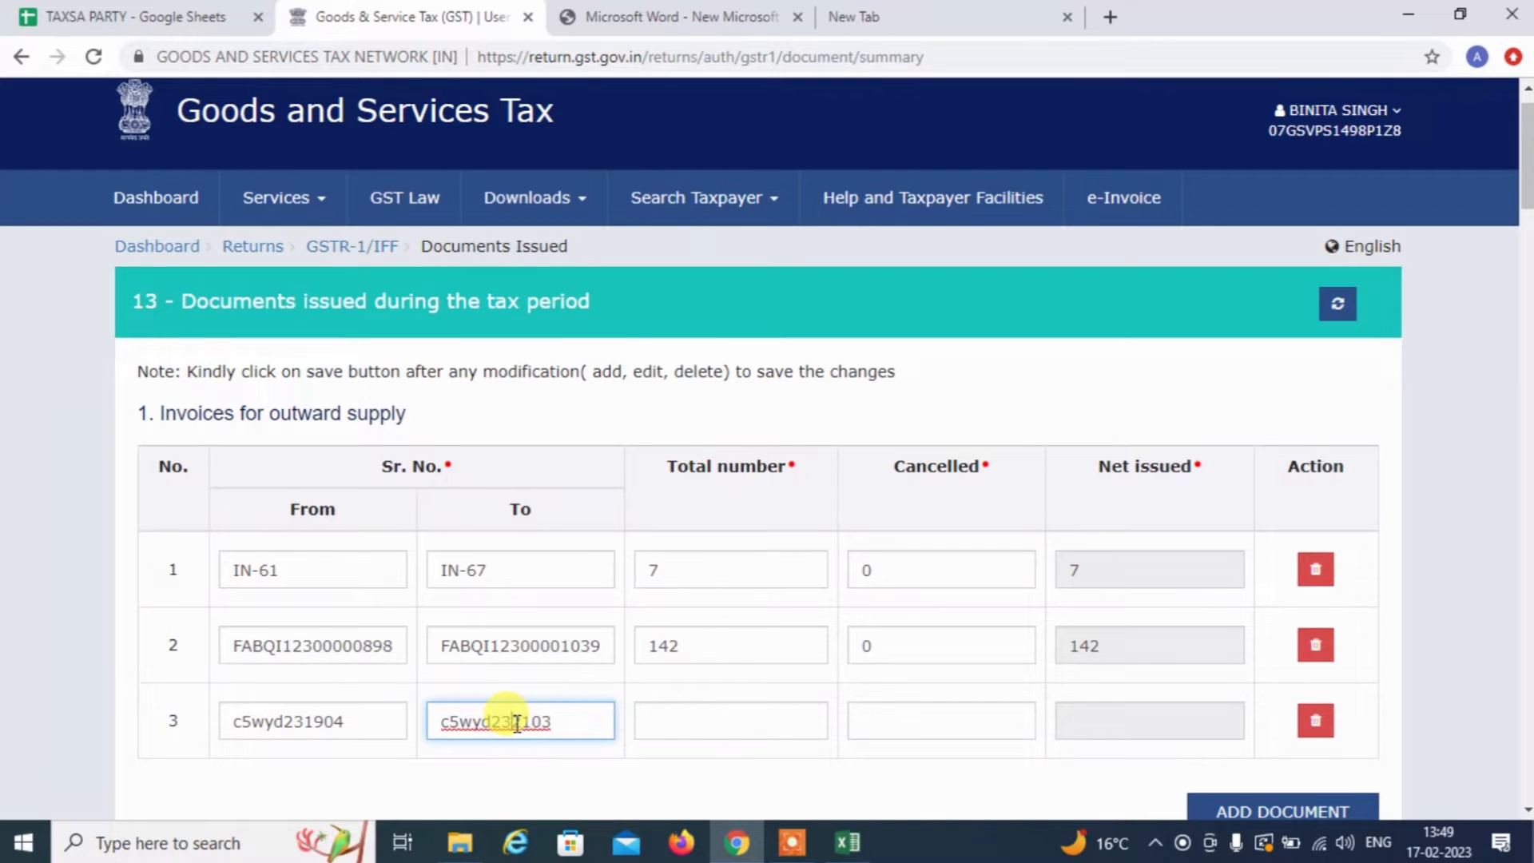
click(674, 726)
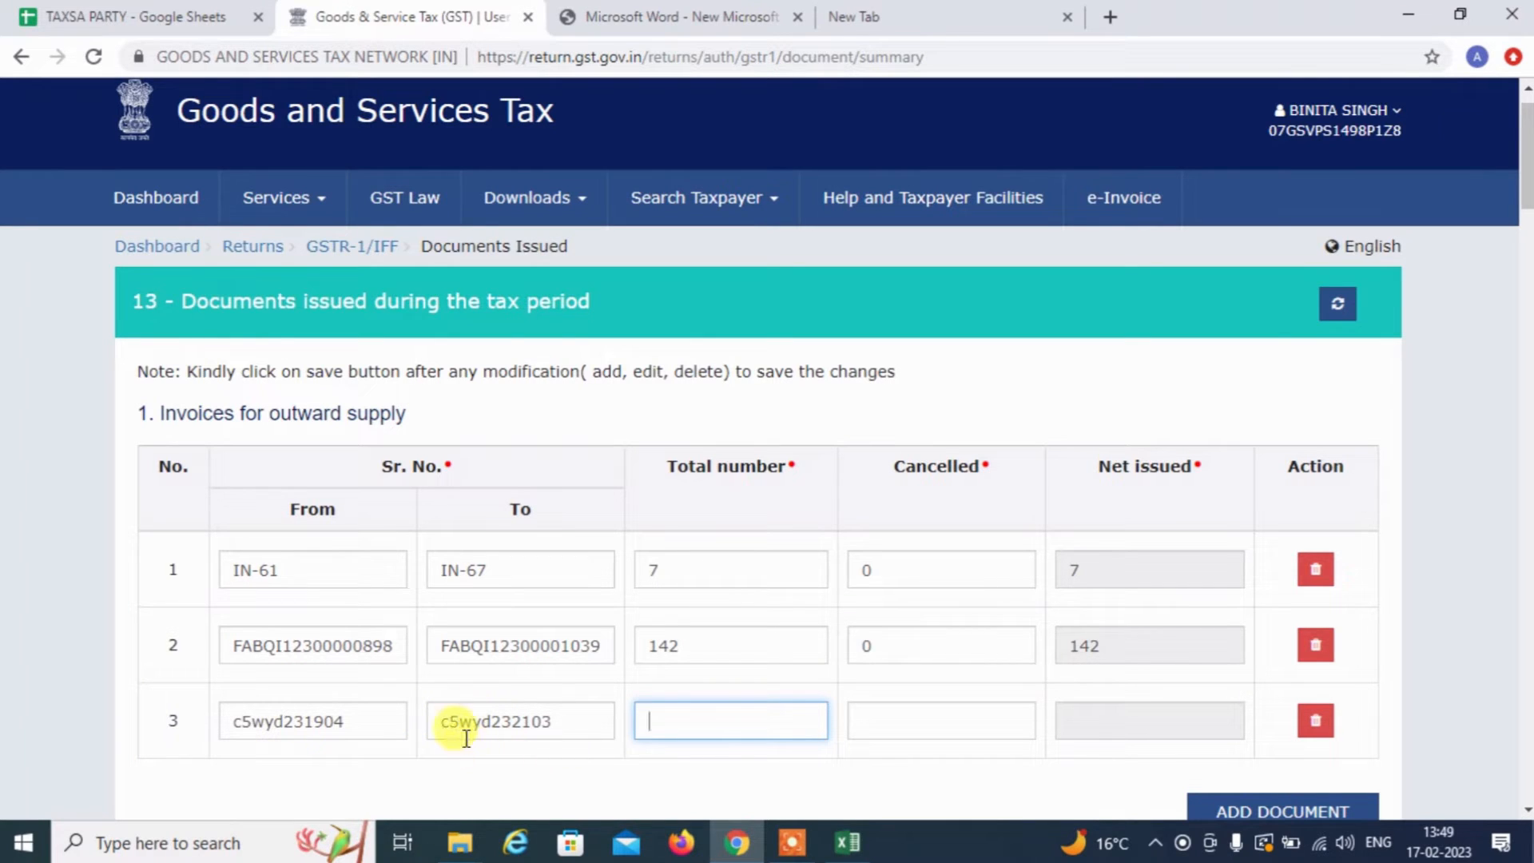
double_click(532, 728)
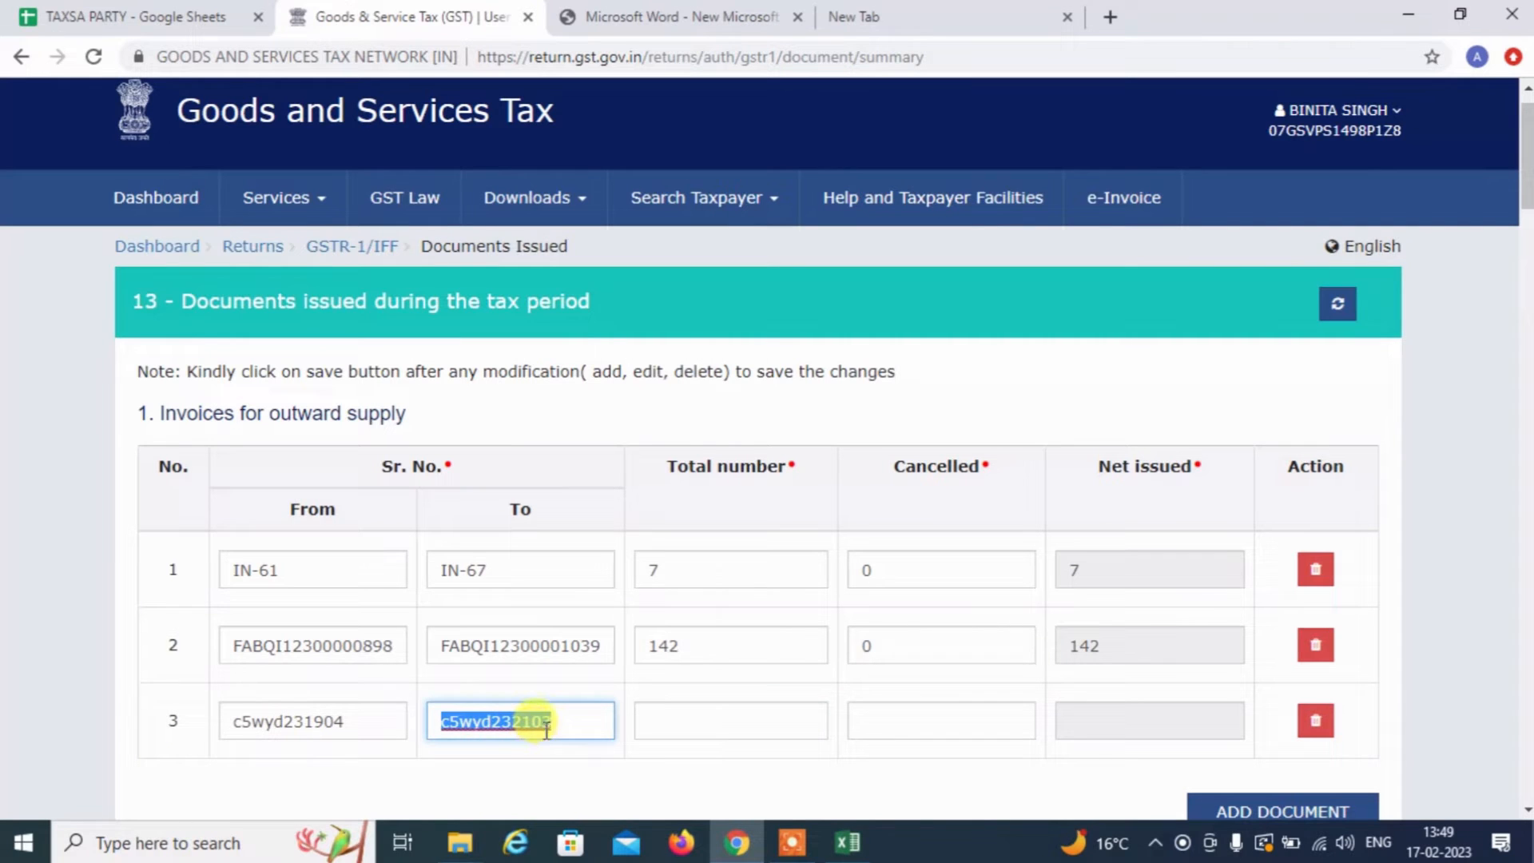
double_click(324, 731)
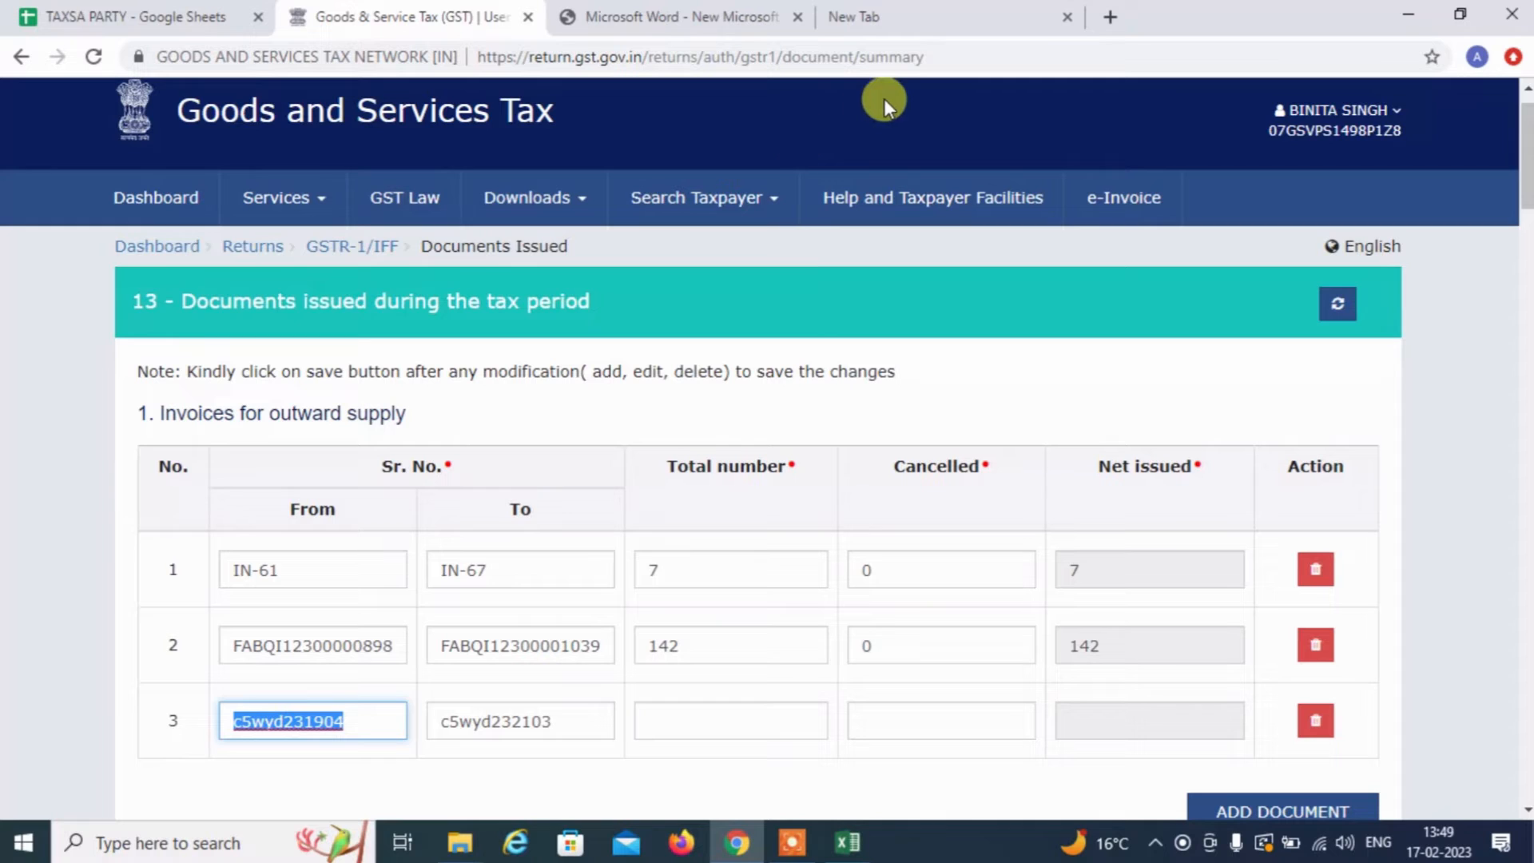
click(696, 721)
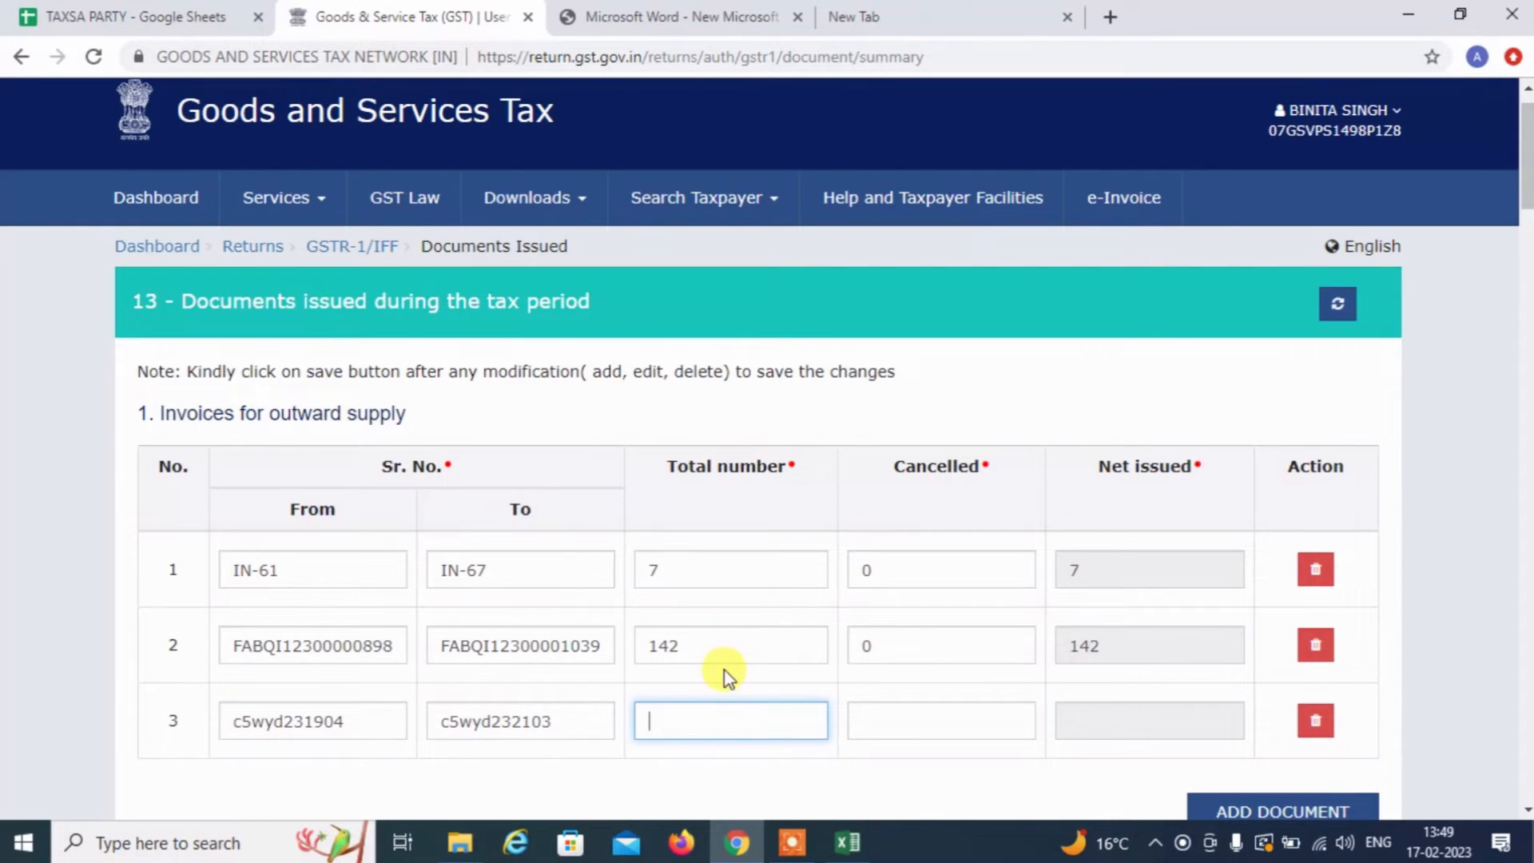
Compute 2103-1904+1 = 200 in a new tab's address bar for row 3's total
click(995, 8)
key(ctrl+a)
text(2)
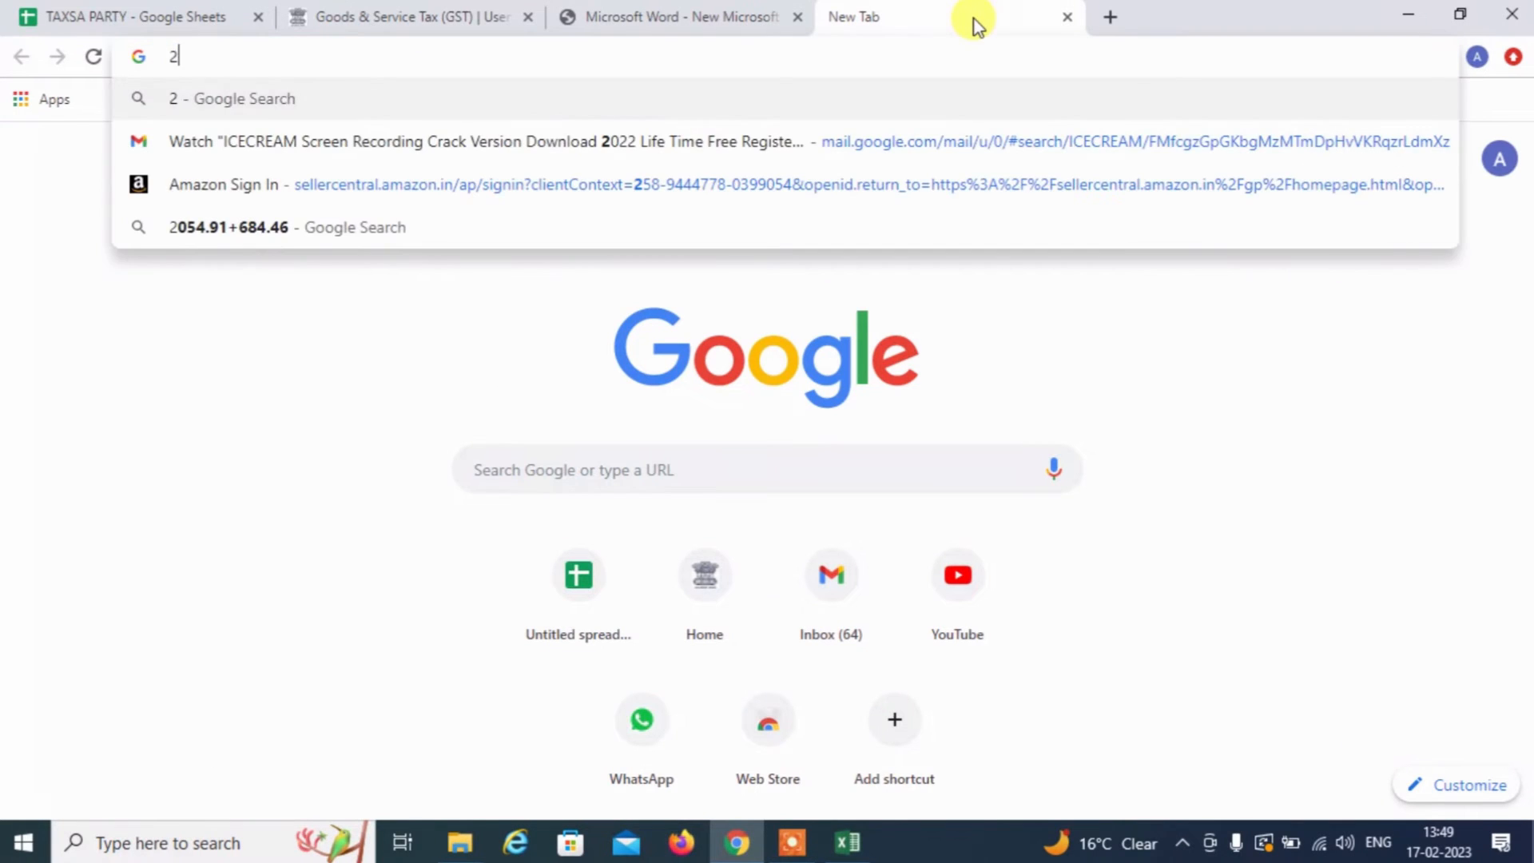
text(103-)
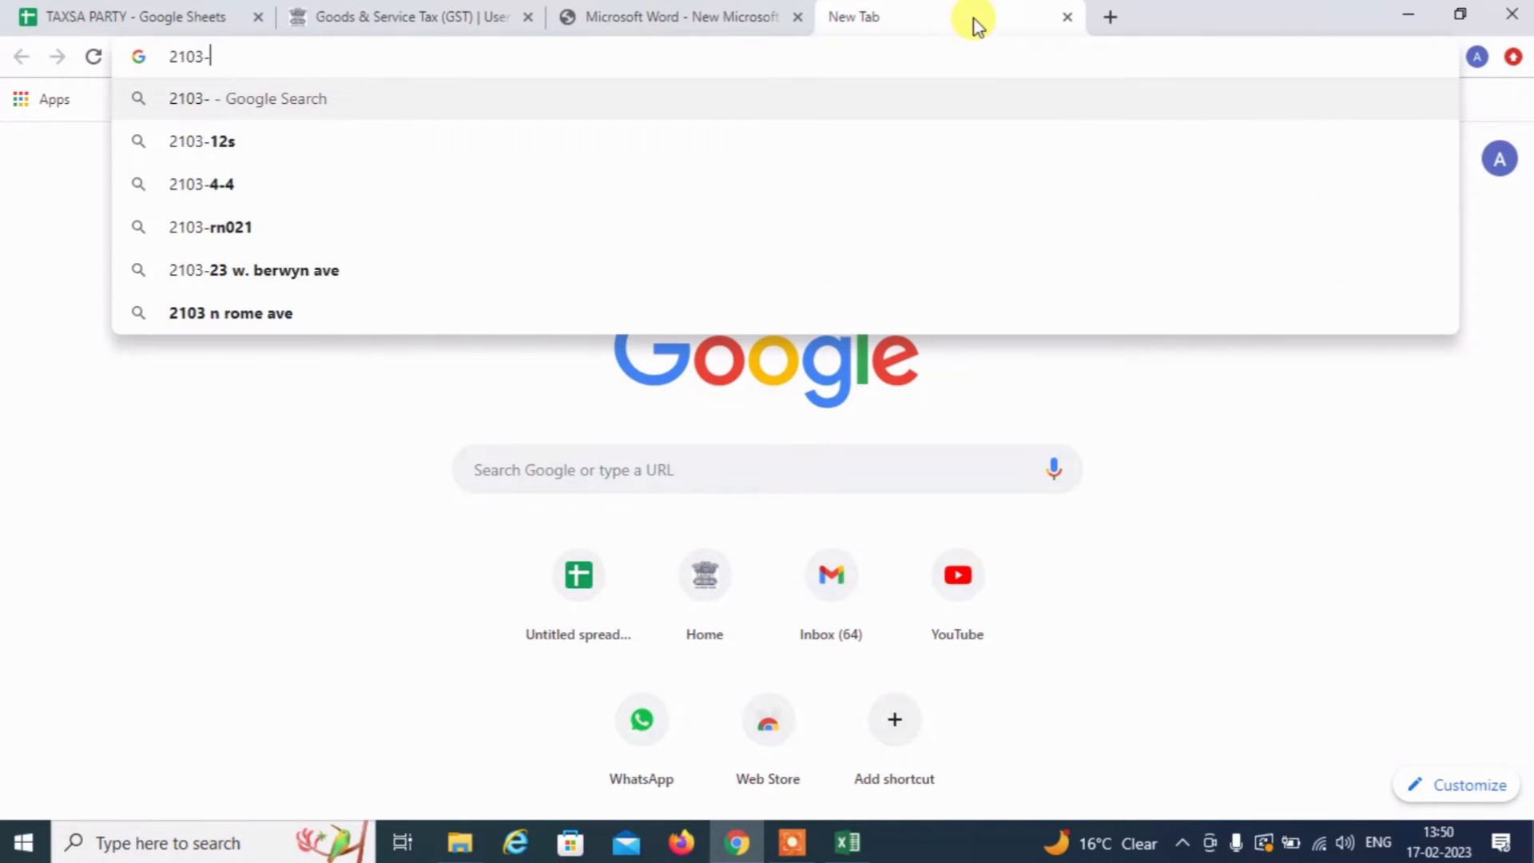
click(429, 11)
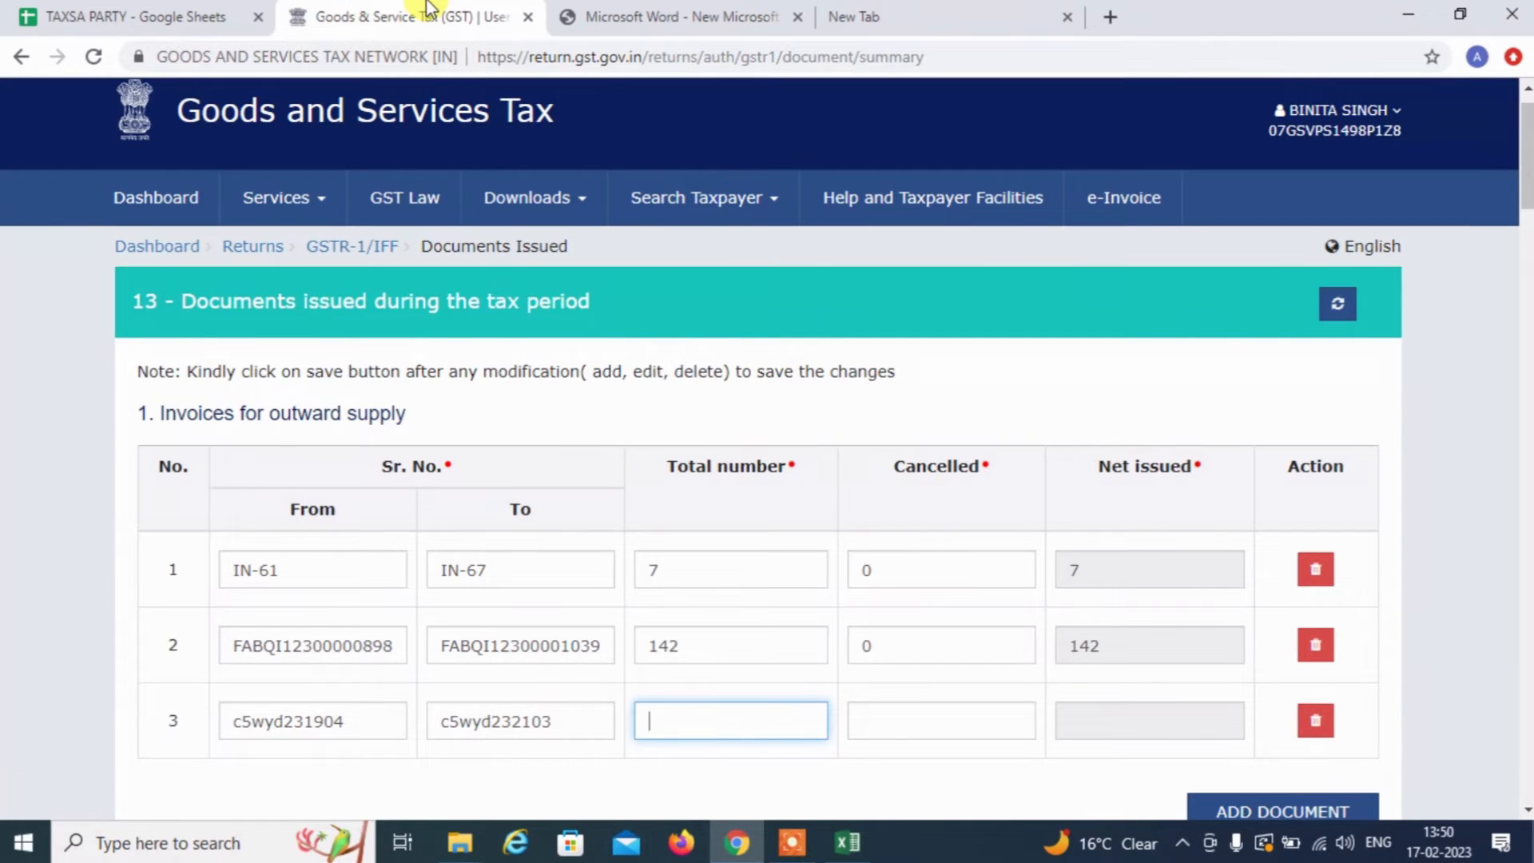
click(1015, 9)
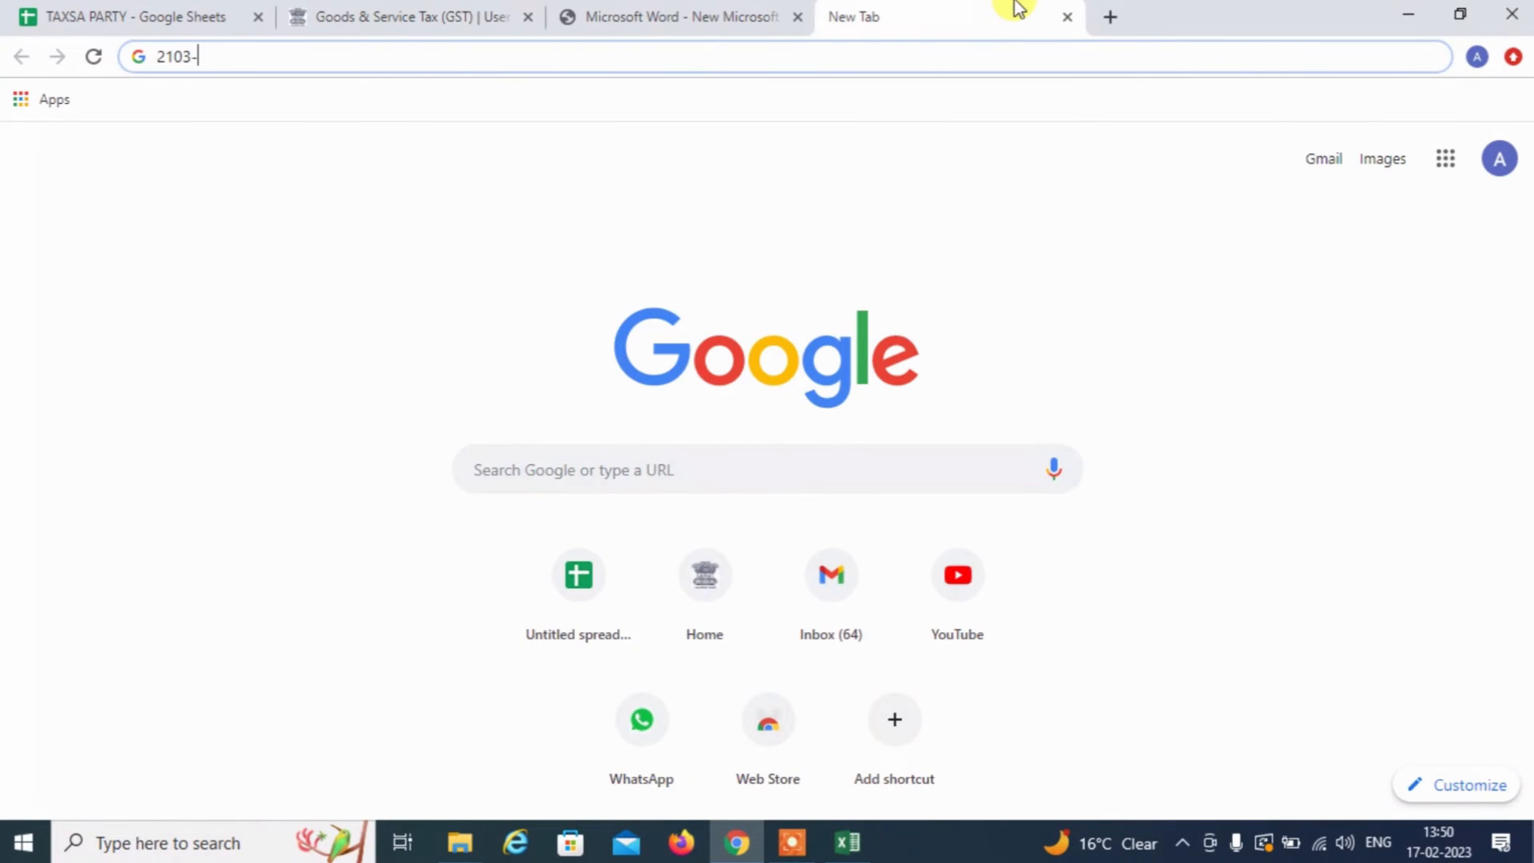
text(1904+)
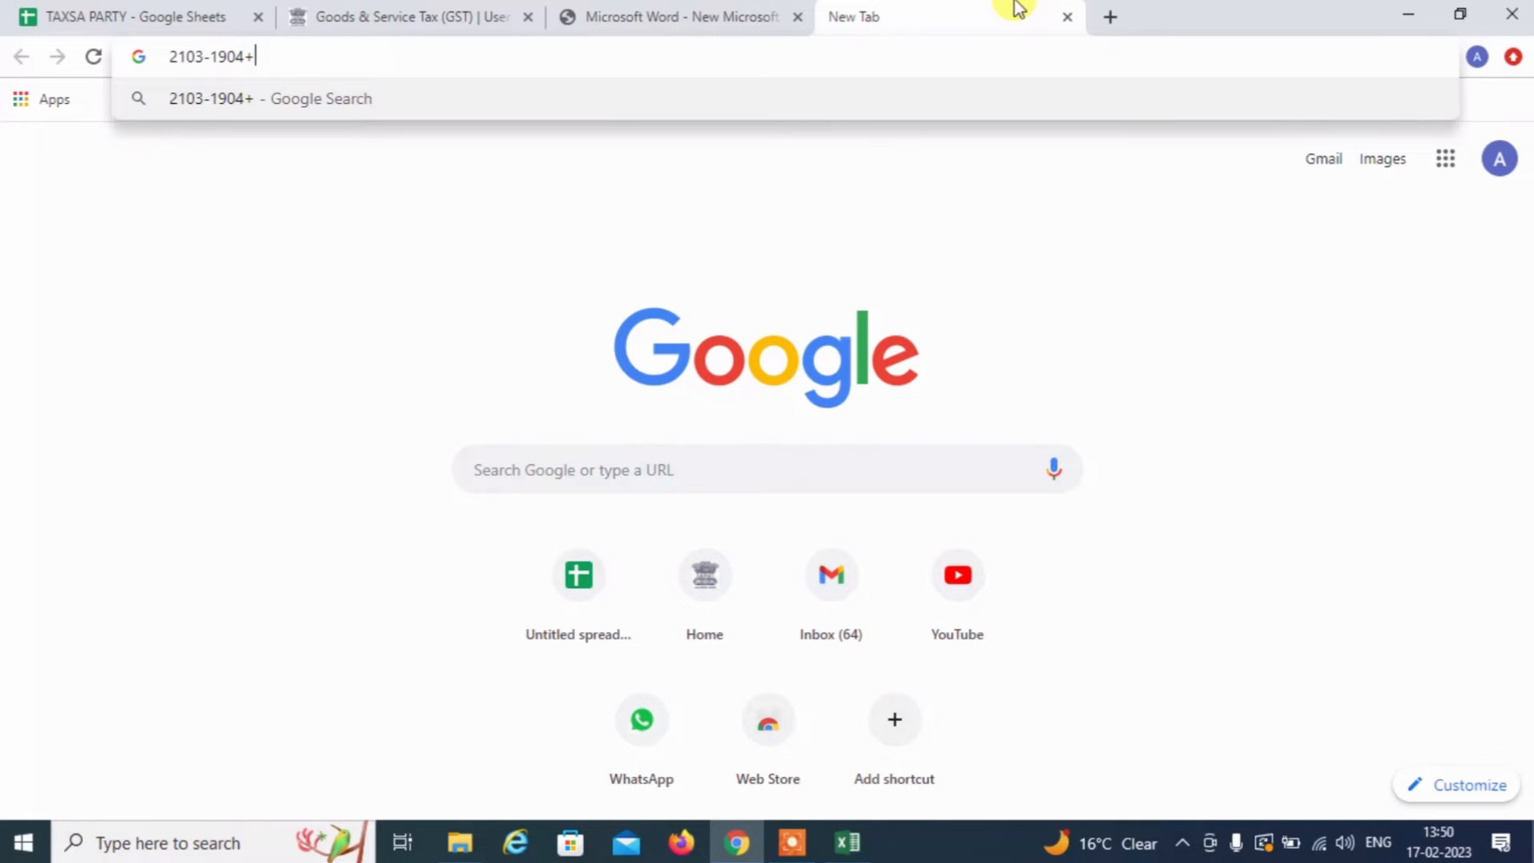
text(1)
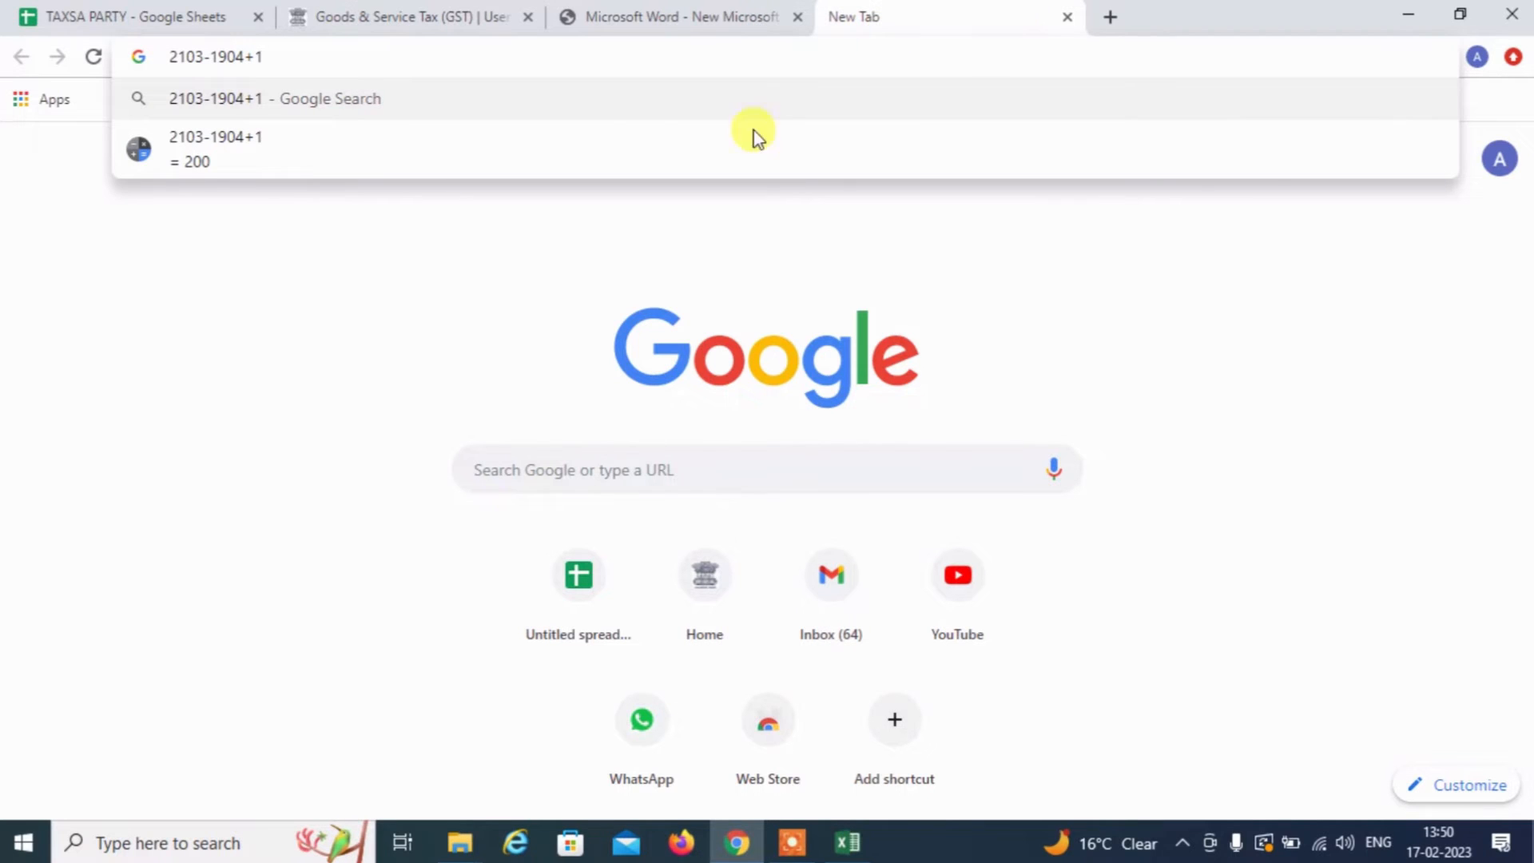
click(439, 11)
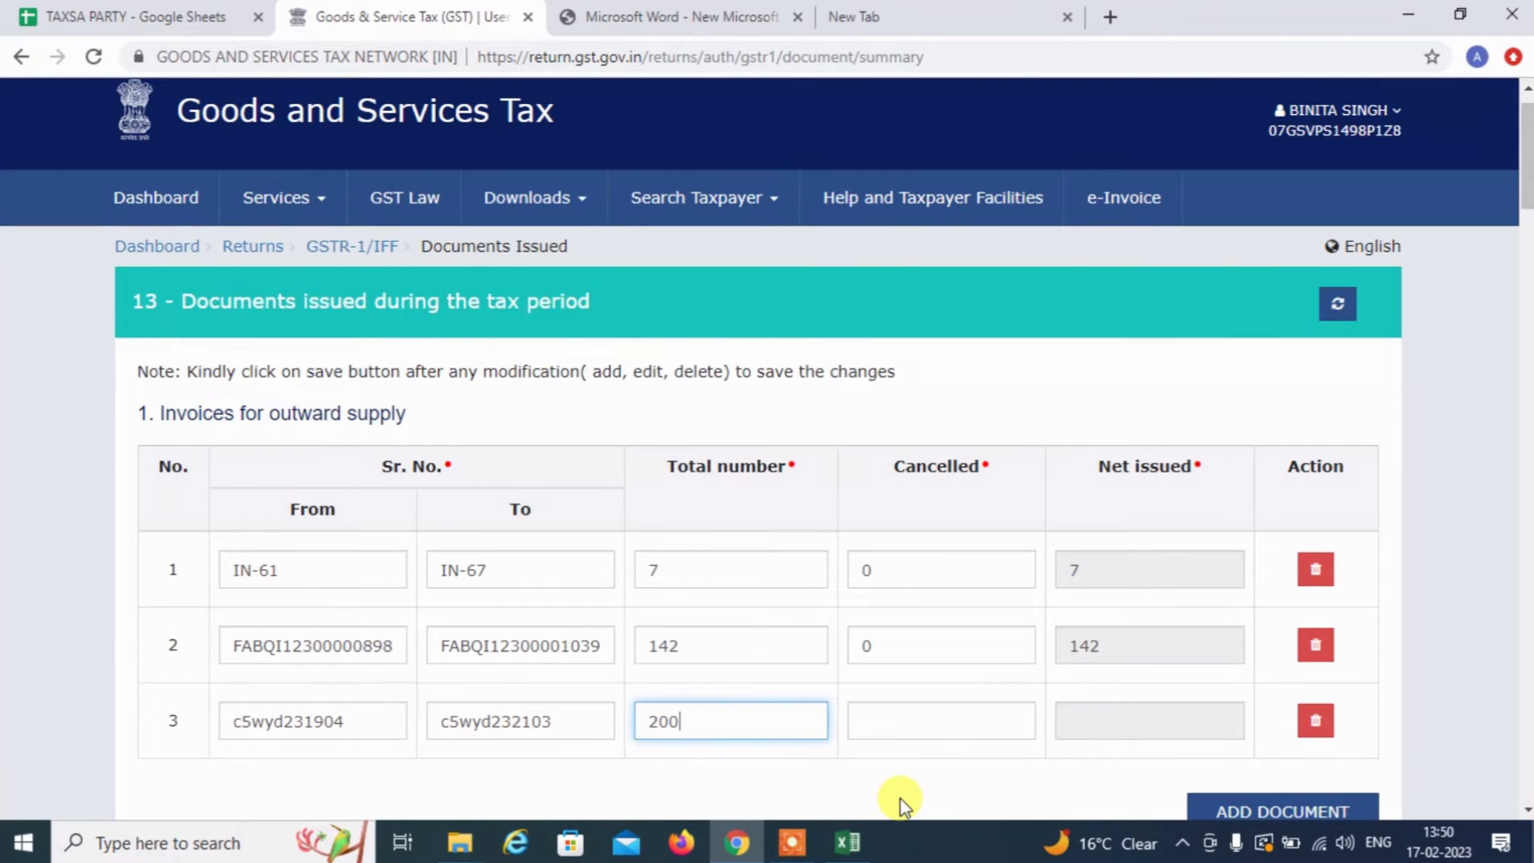
Select invoice numbers F2:F200 on the Invoice_Info sheet and confirm the count of 199
key(alt+Tab)
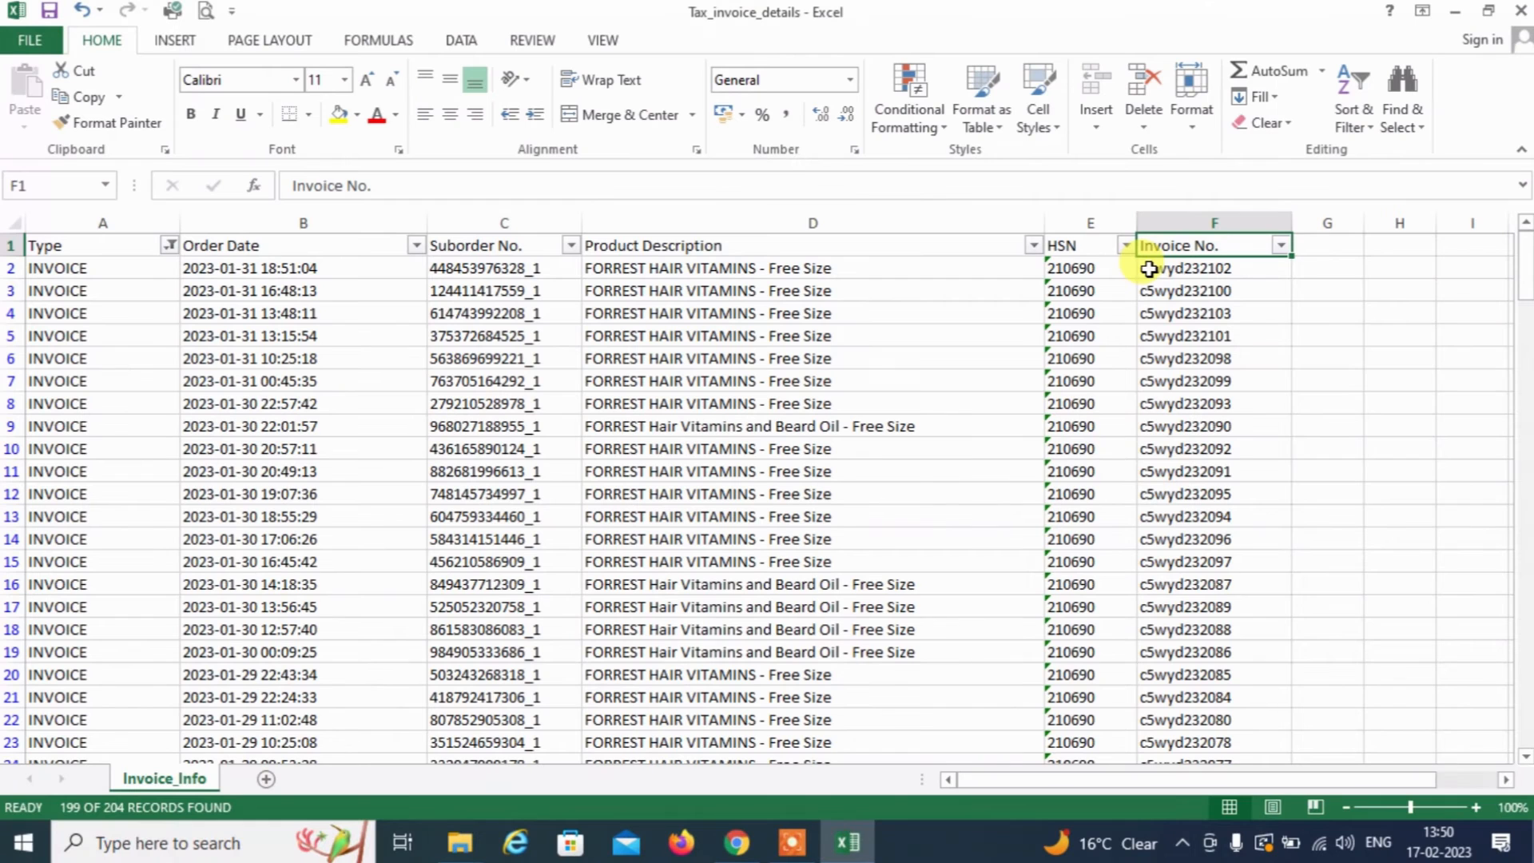
key(Down)
key(Up)
key(Down)
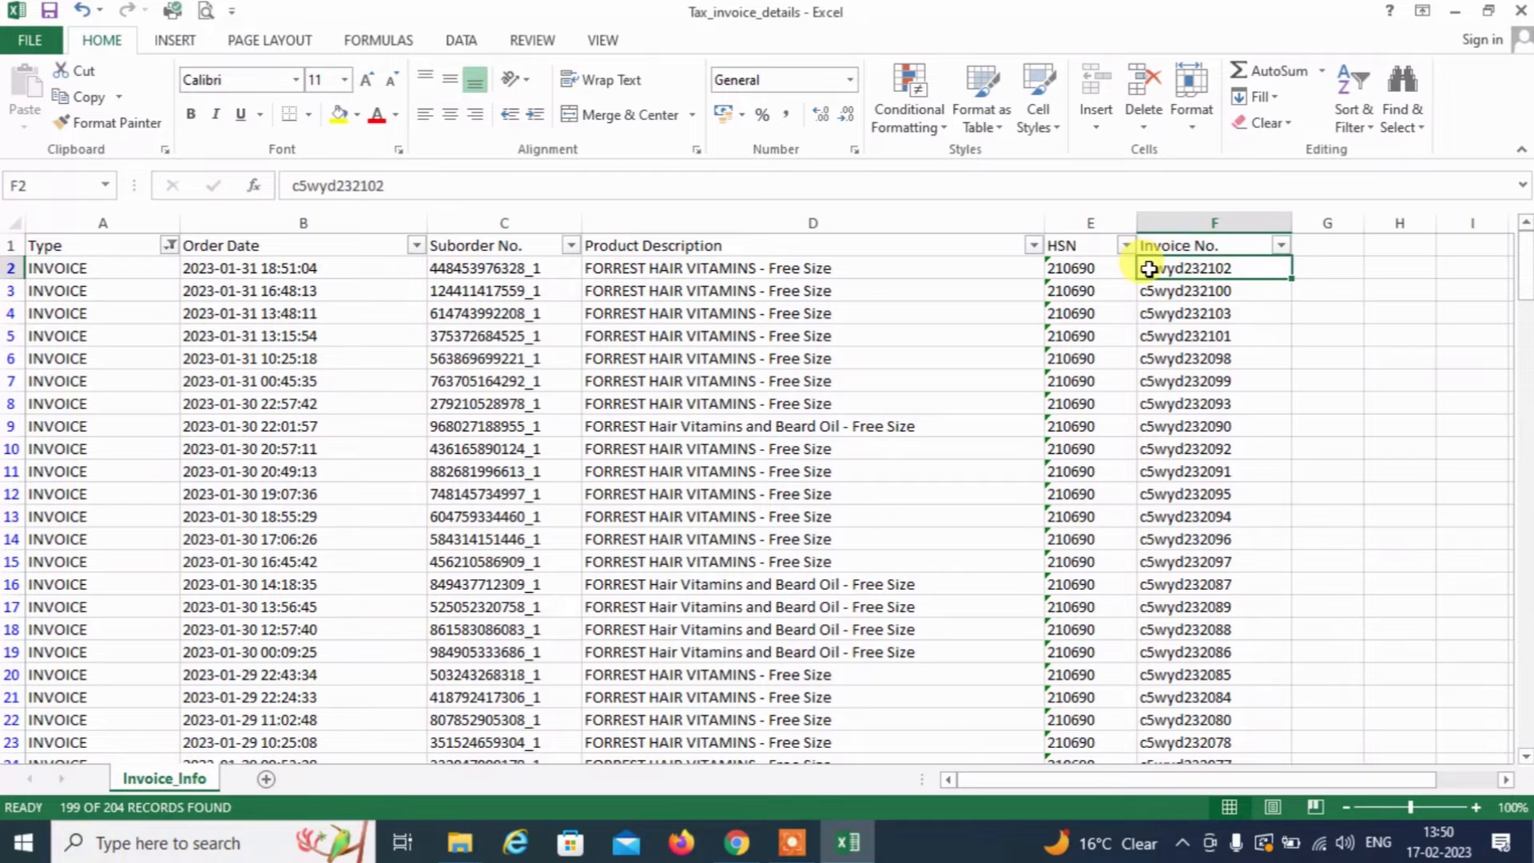
key(Up)
key(Left)
key(Left)
key(Left)
key(Right)
key(Right)
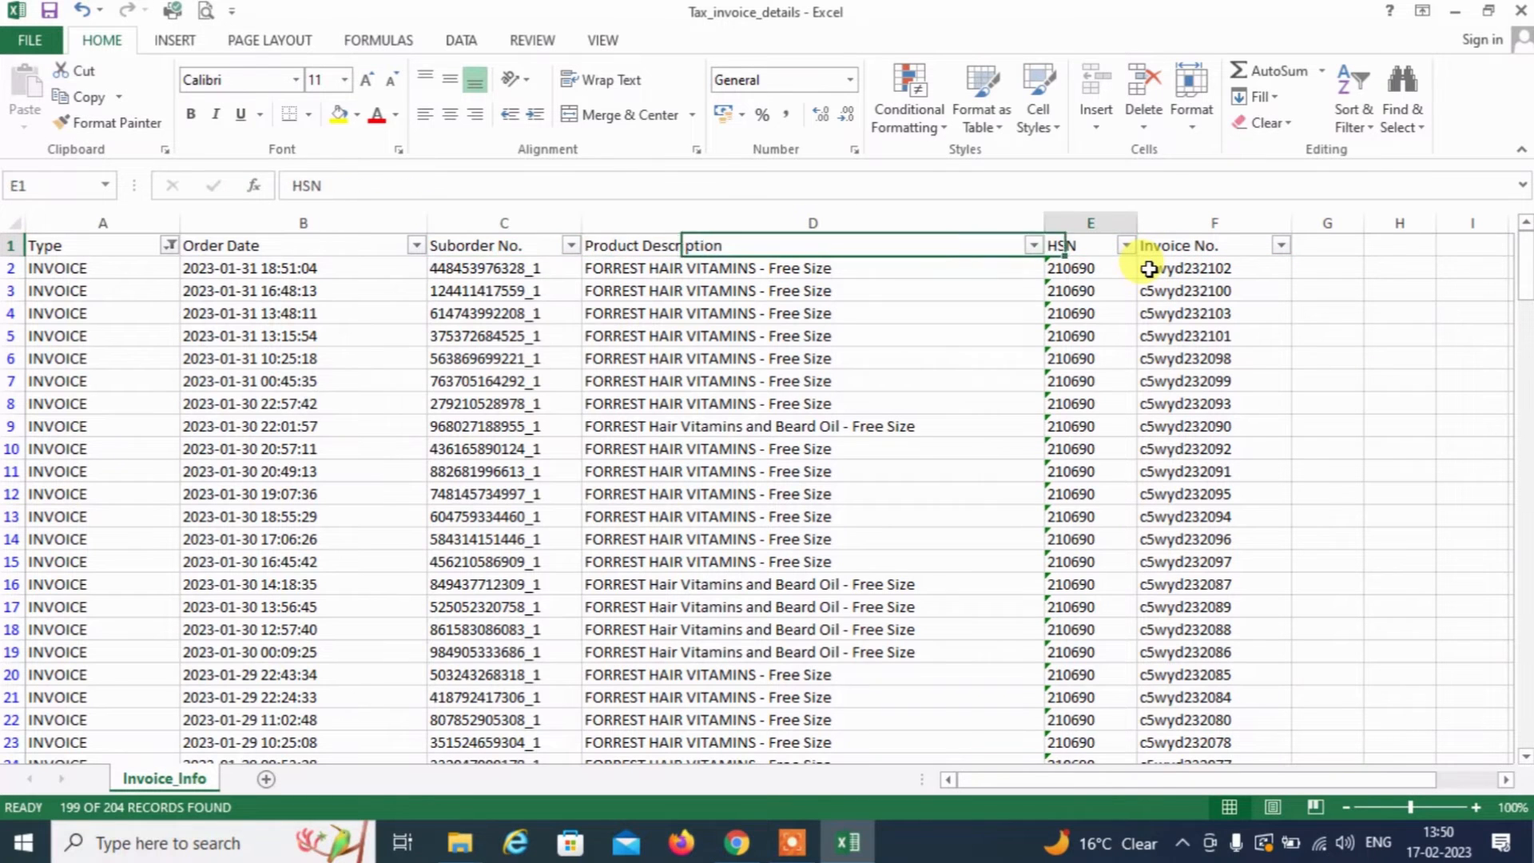
key(Right)
key(Down)
key(ctrl+shift+Down)
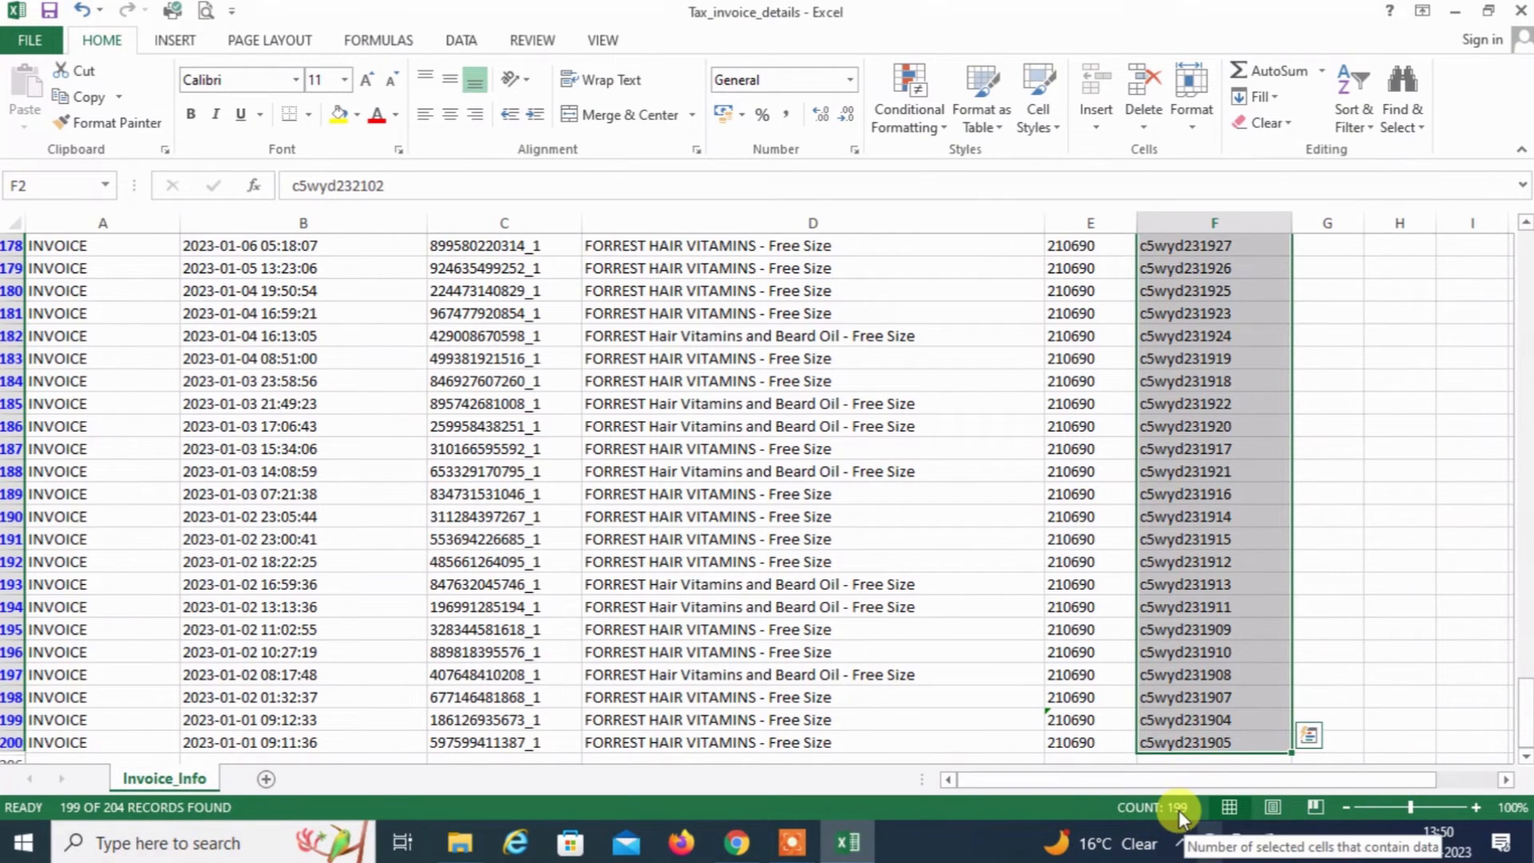
key(alt+Tab)
Enter 1 as the cancelled count for invoice row 3
click(943, 728)
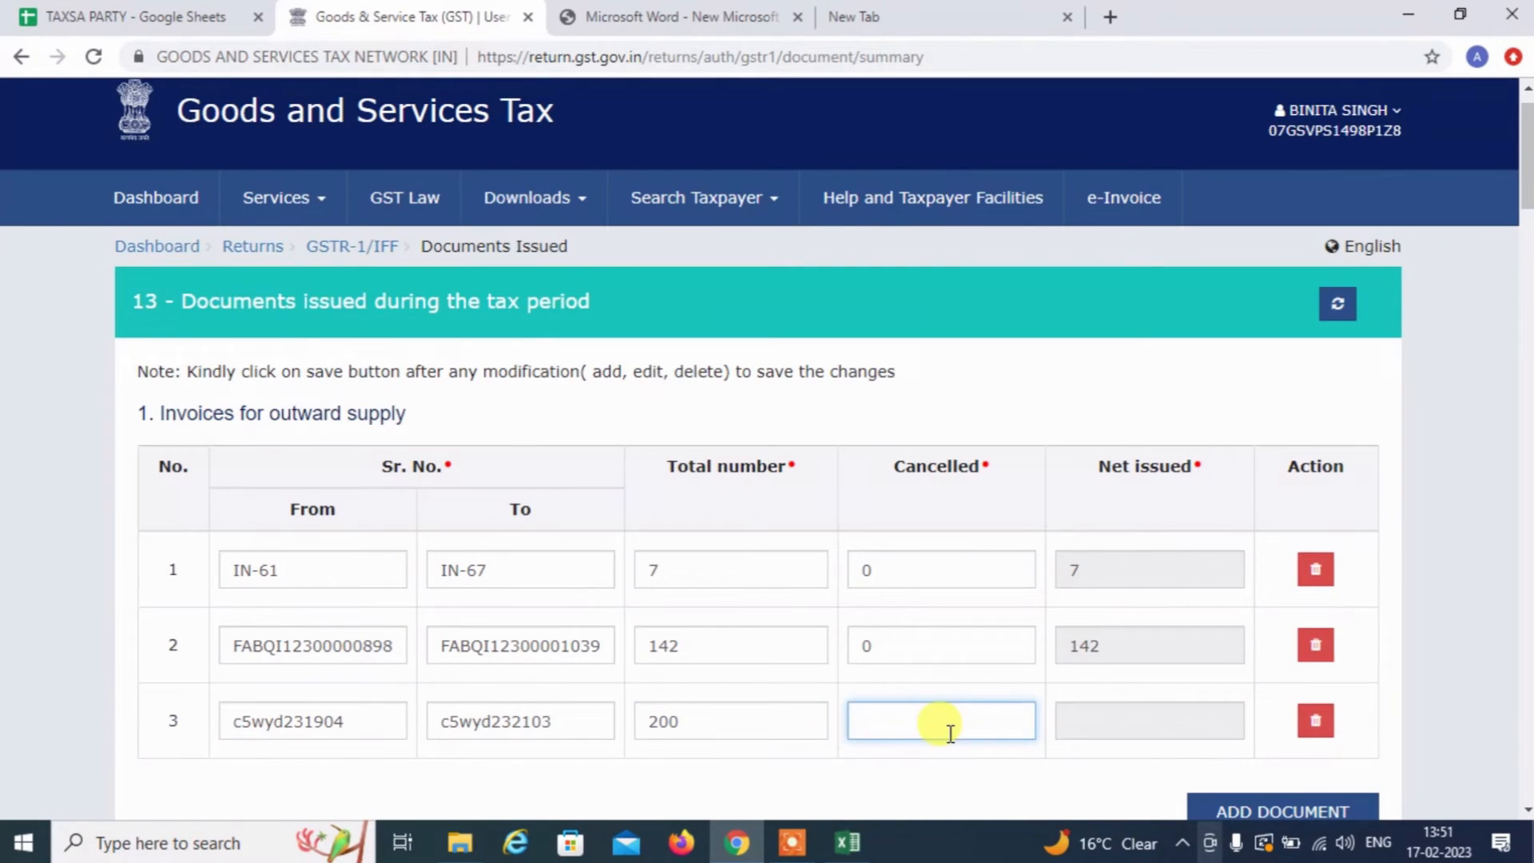
text(1)
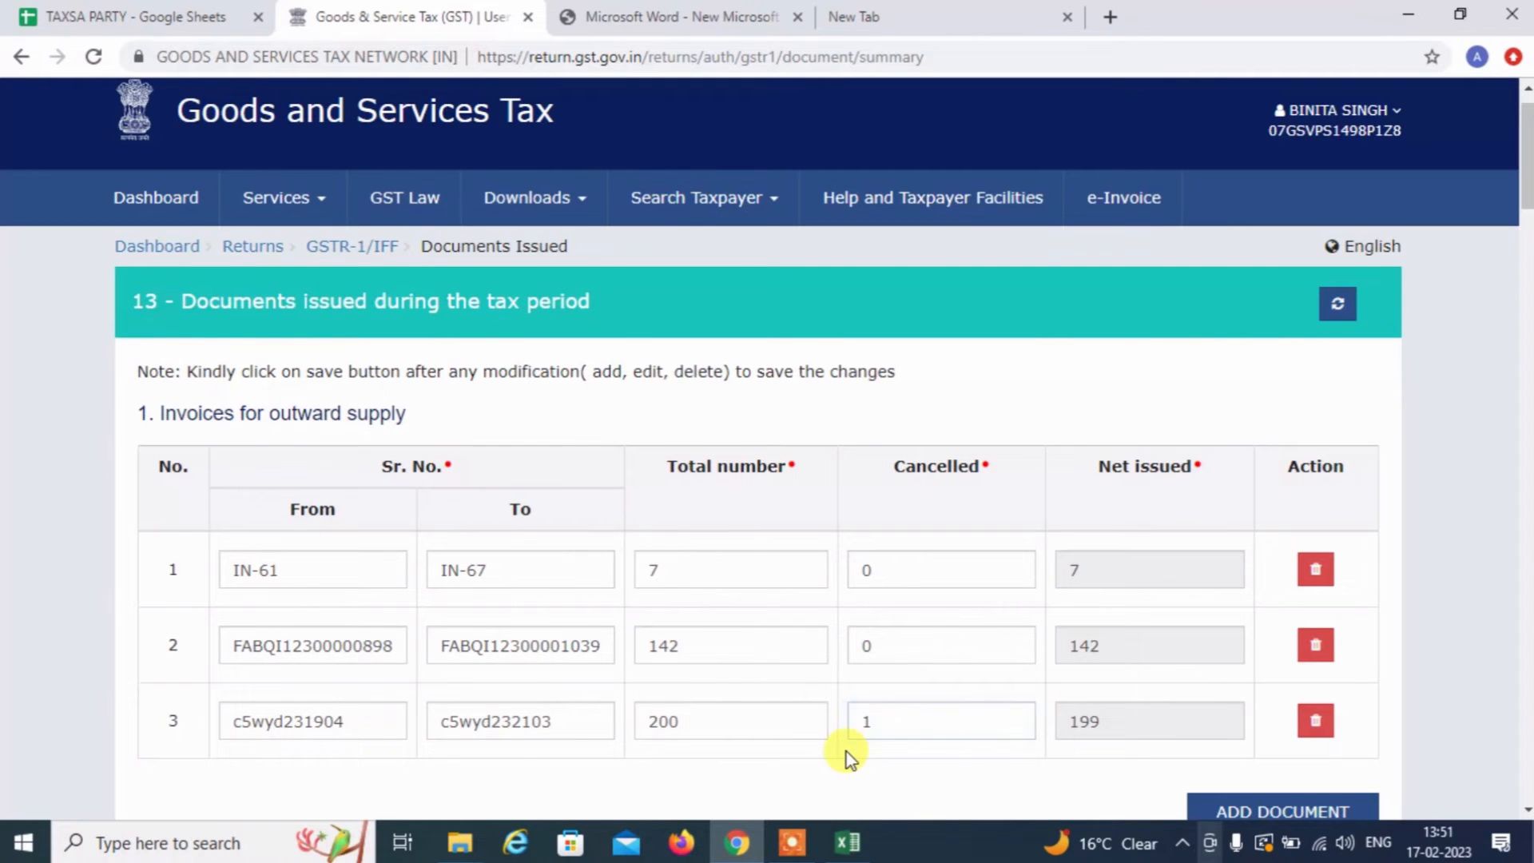
key(alt+Tab)
key(alt+Tab)
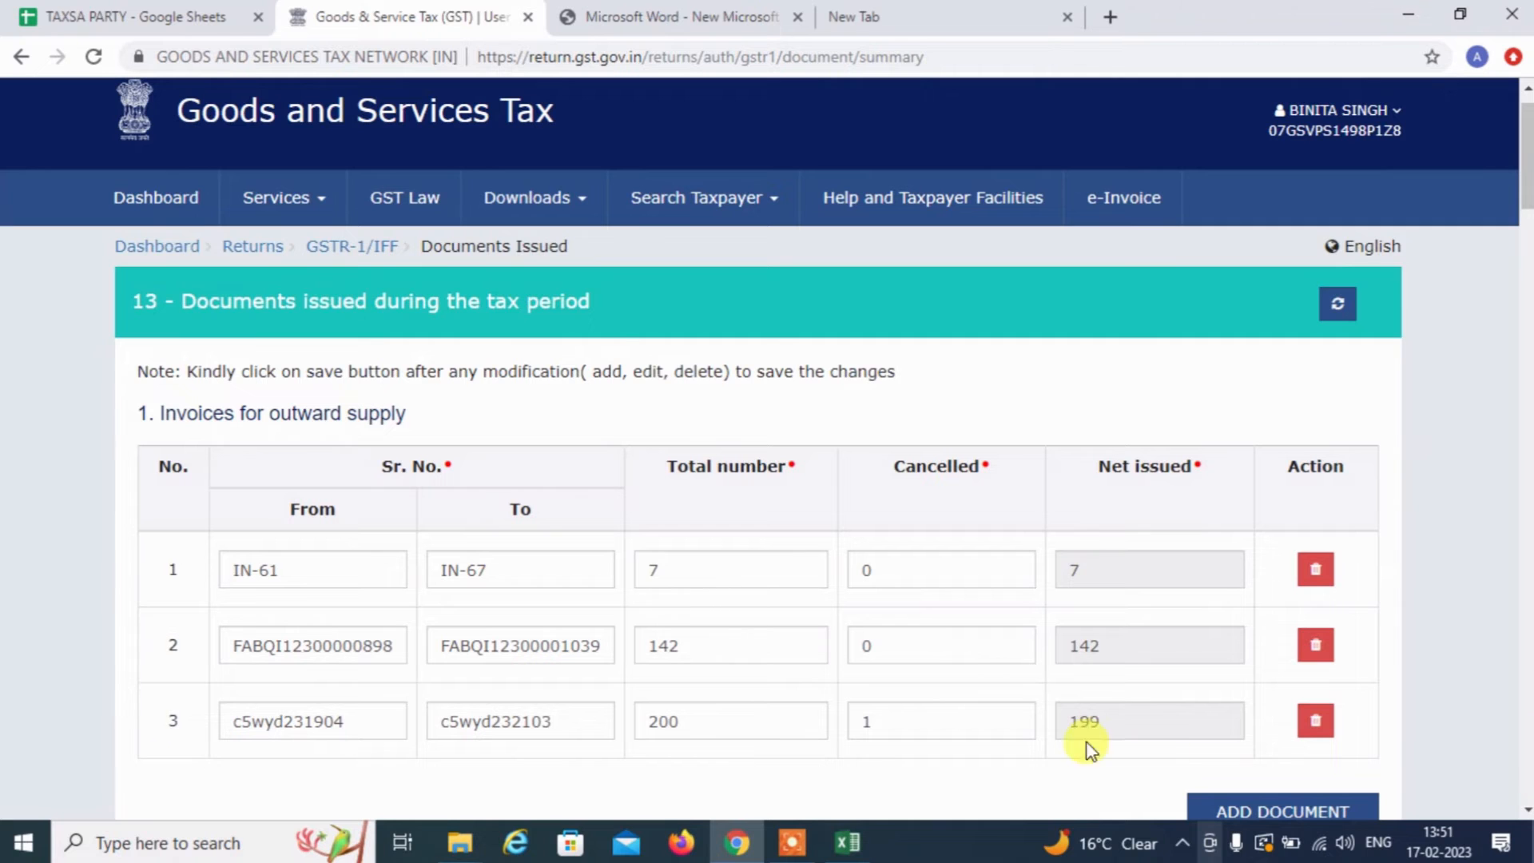
Add a new third row to the 5. Credit Note table
click(1526, 810)
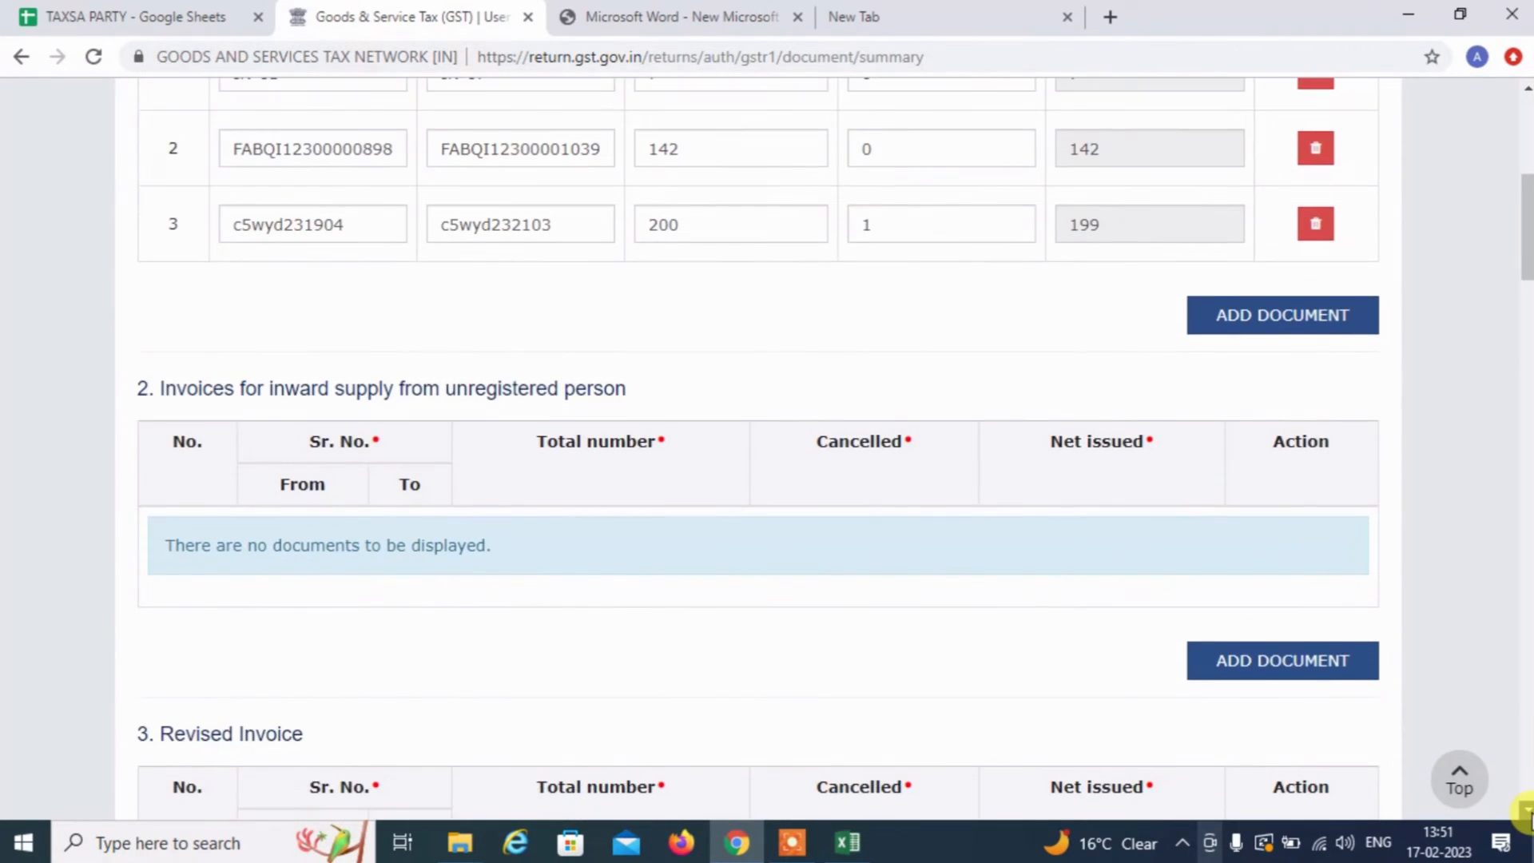
drag(1526, 810, 1527, 810)
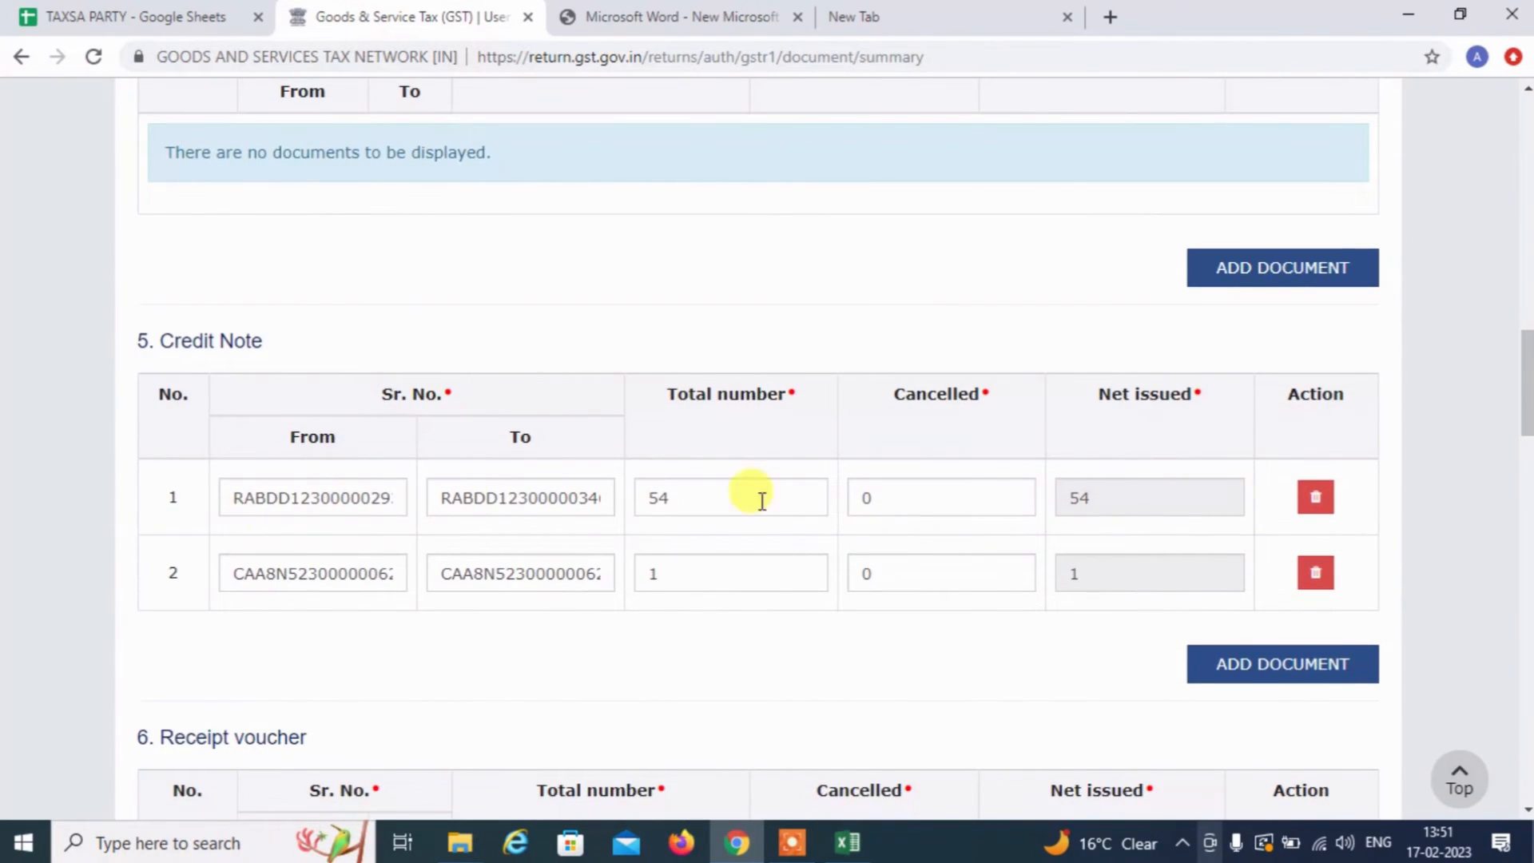
click(1240, 664)
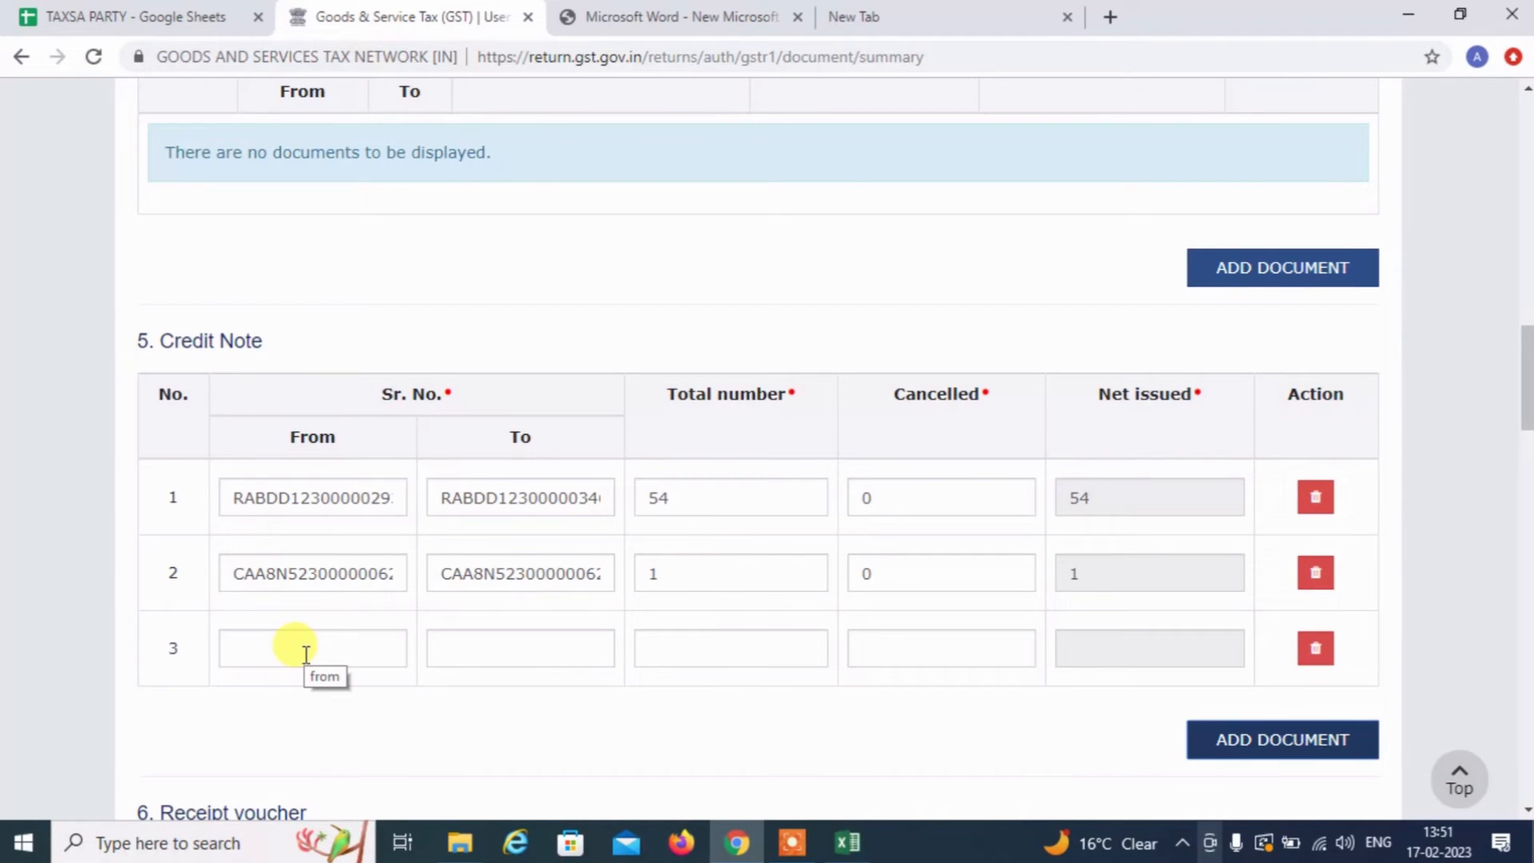
Filter the Type column from INVOICE to CREDIT INVOICE
key(alt+Tab)
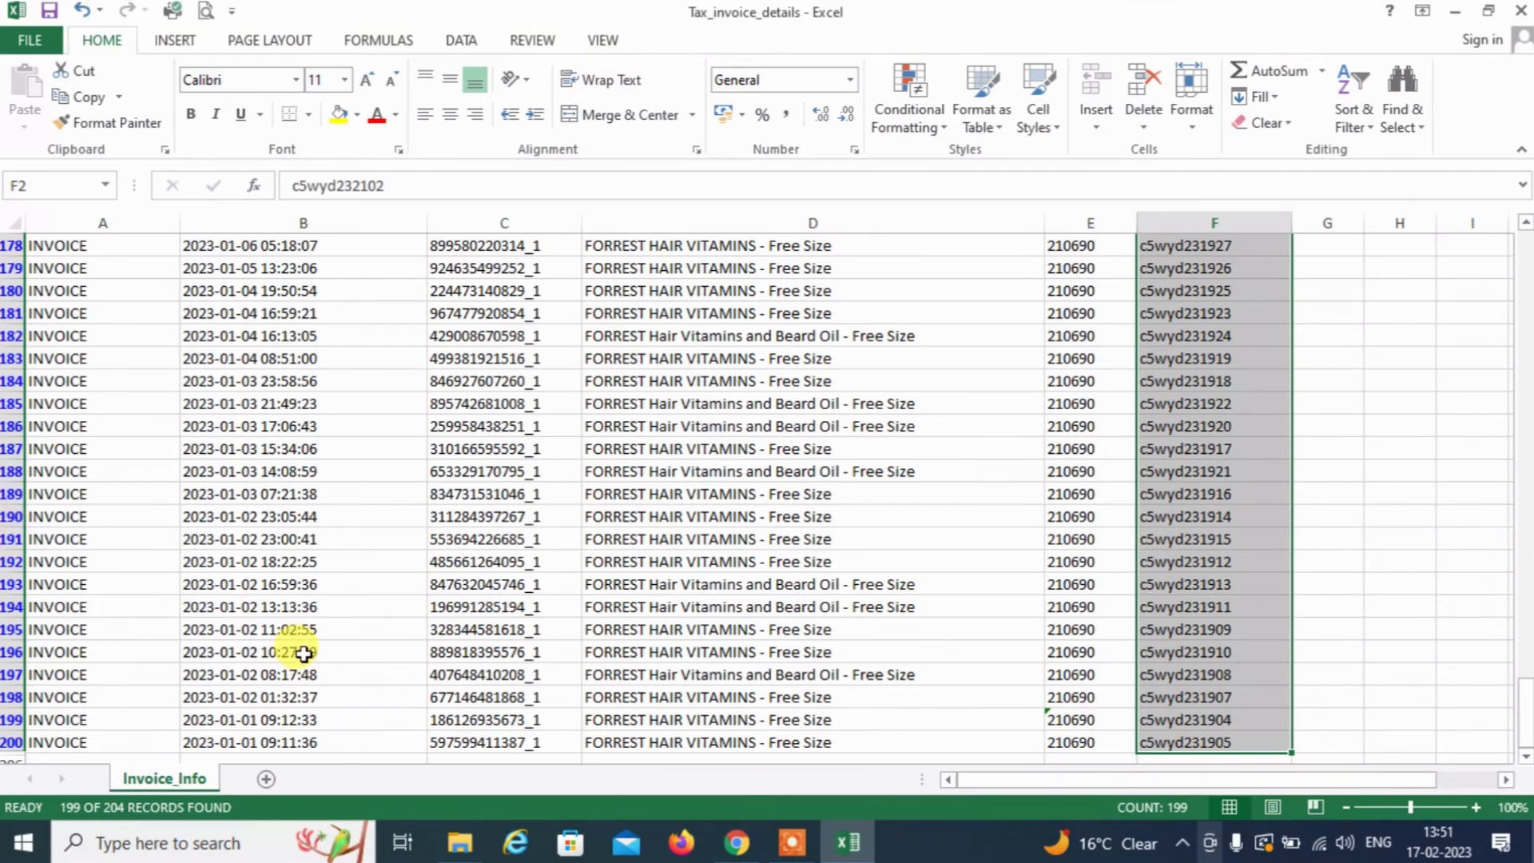
key(ctrl+Up)
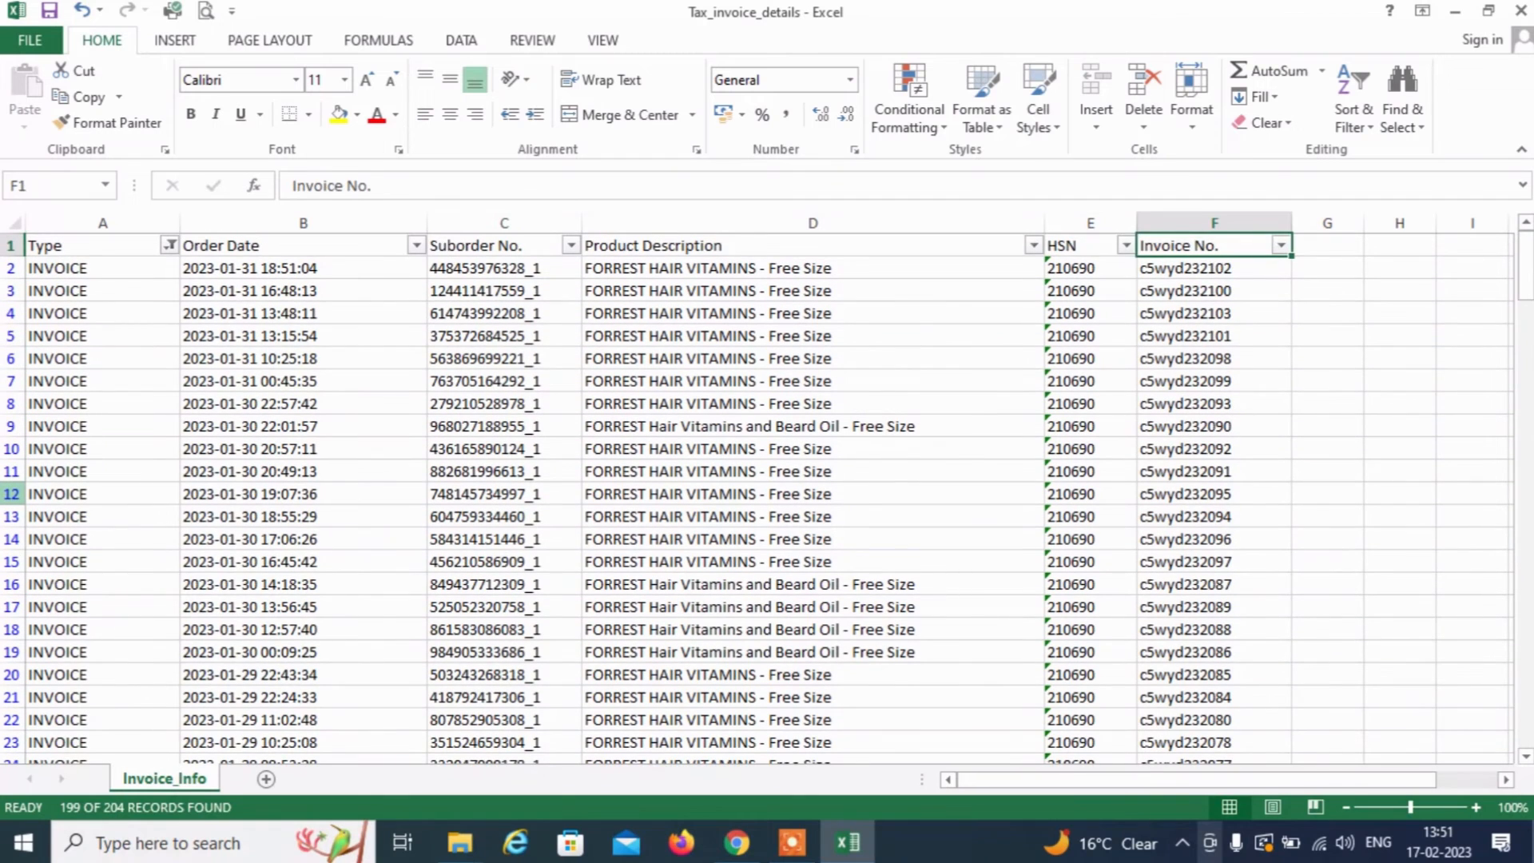
key(Left)
key(Left)
key(Left)
key(Left)
key(Left)
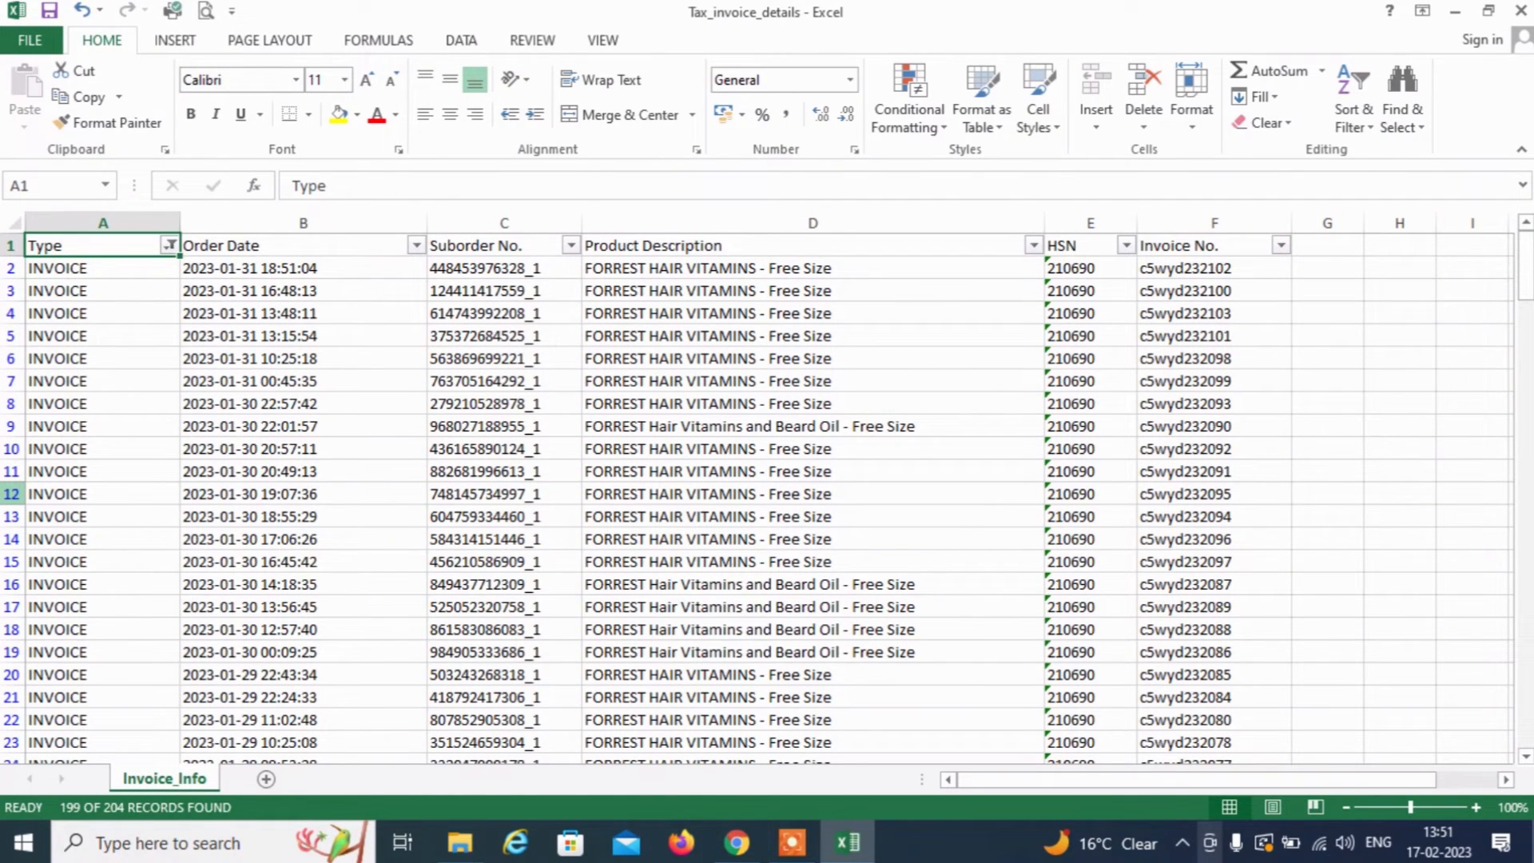
key(alt+Down)
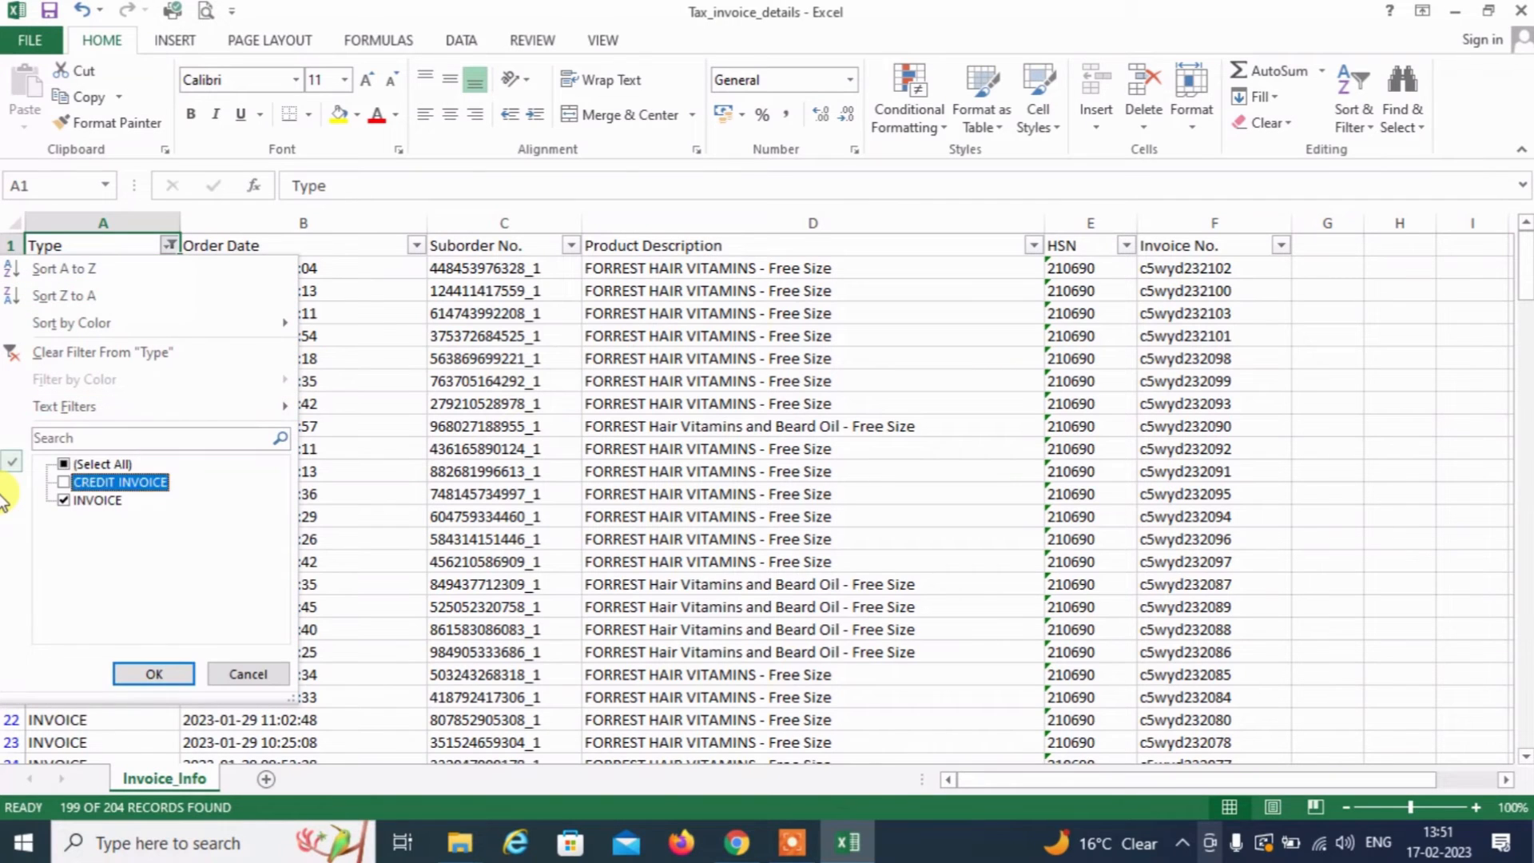
key(Down)
key(space)
key(Up)
key(space)
key(Tab)
key(Return)
Copy the first credit invoice number, c5wyd23C28
key(Right)
key(Right)
key(Right)
key(Right)
key(Right)
key(Right)
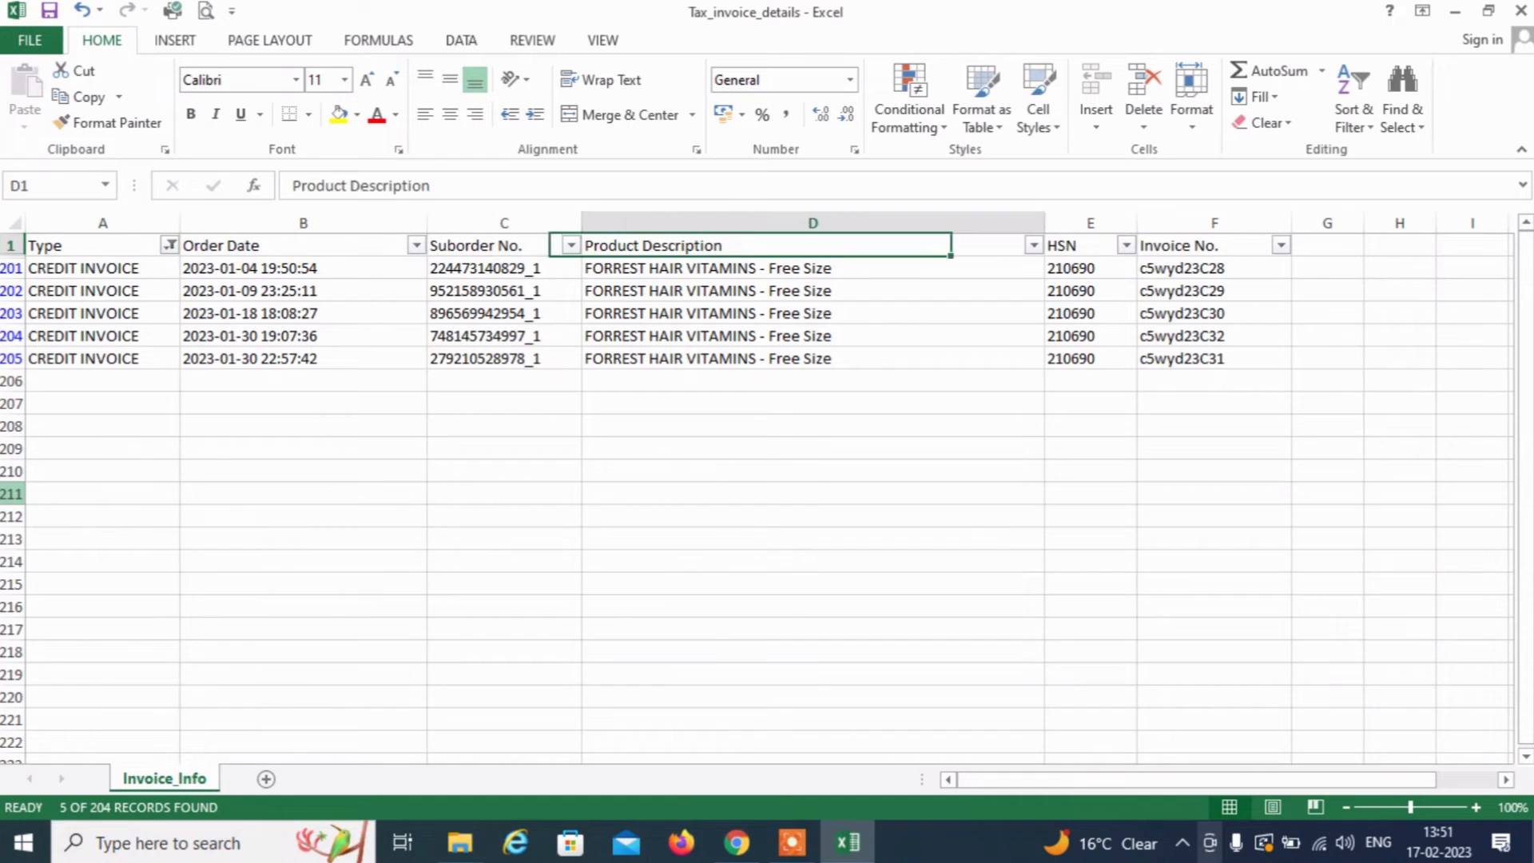
key(Left)
key(alt+Down)
key(Down)
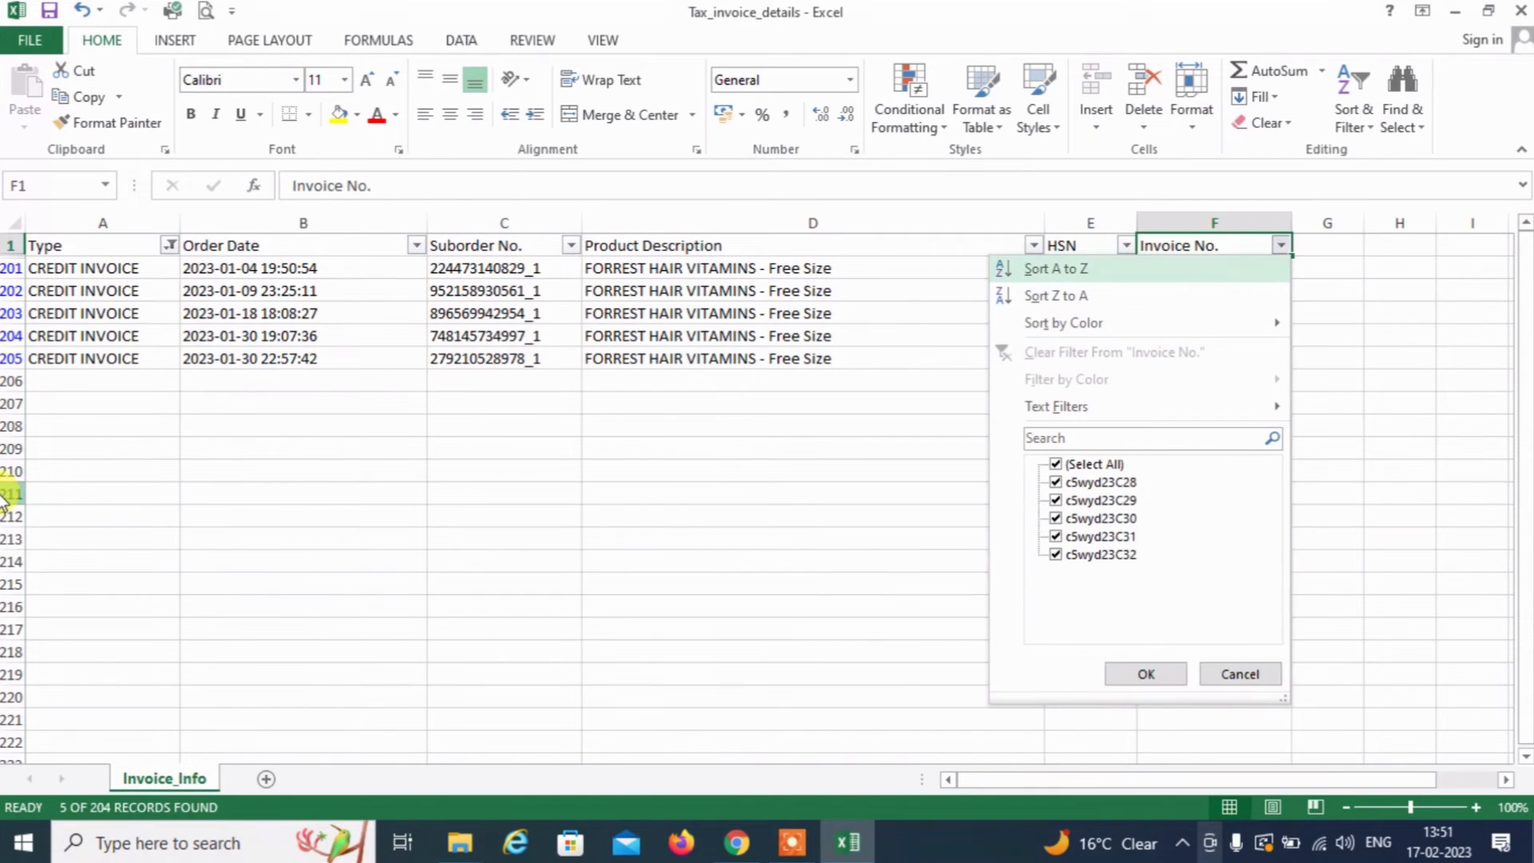
key(Escape)
key(Down)
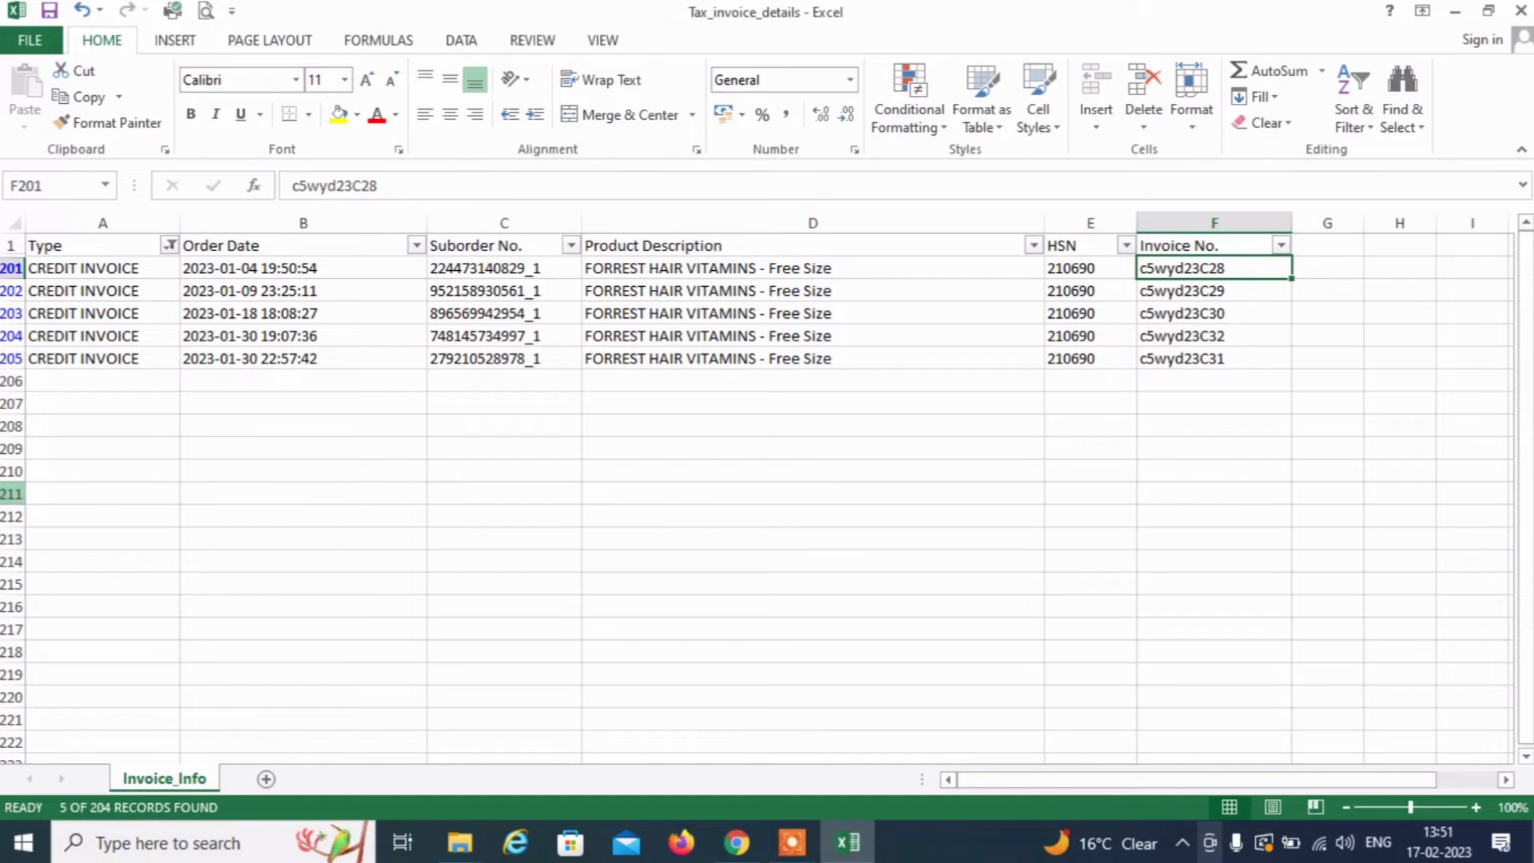
key(ctrl+c)
key(alt+Tab)
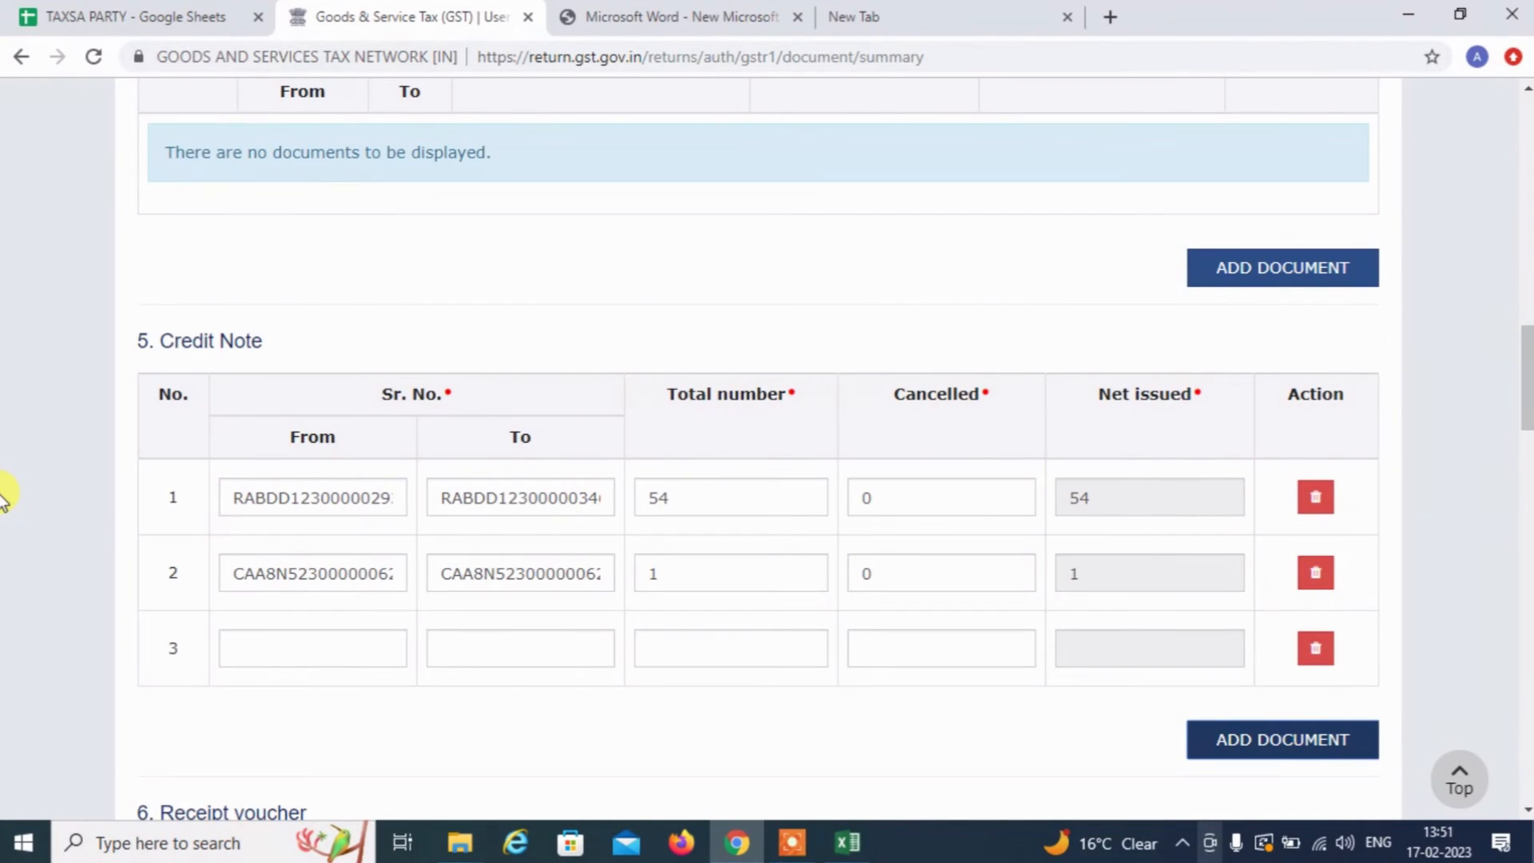
Paste c5wyd23C28 into Credit Note row 3's From field and check the last invoice numbers
click(358, 641)
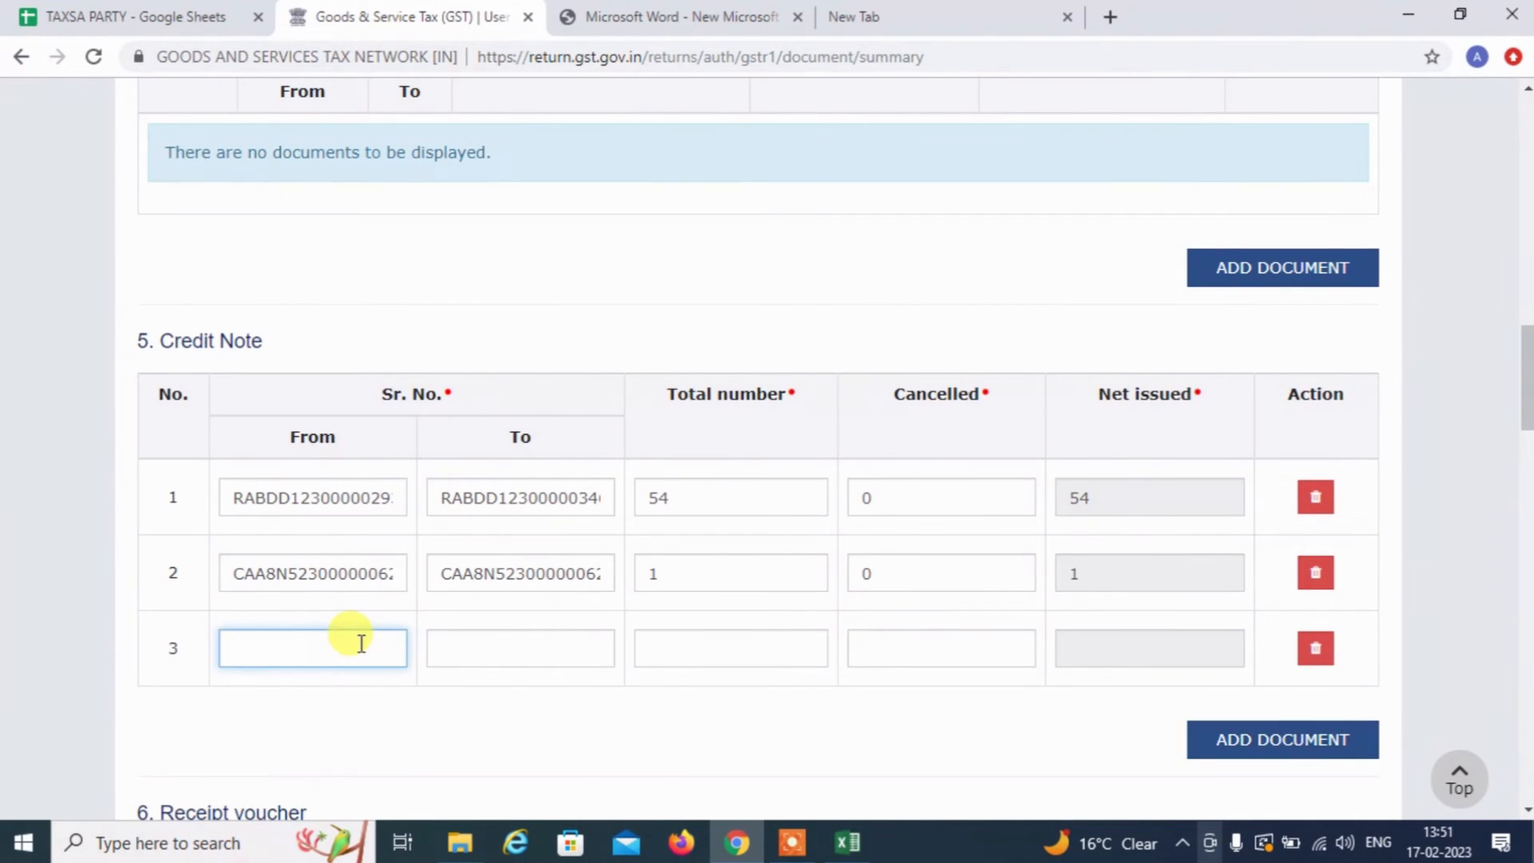
key(ctrl+v)
key(Tab)
key(alt+Tab)
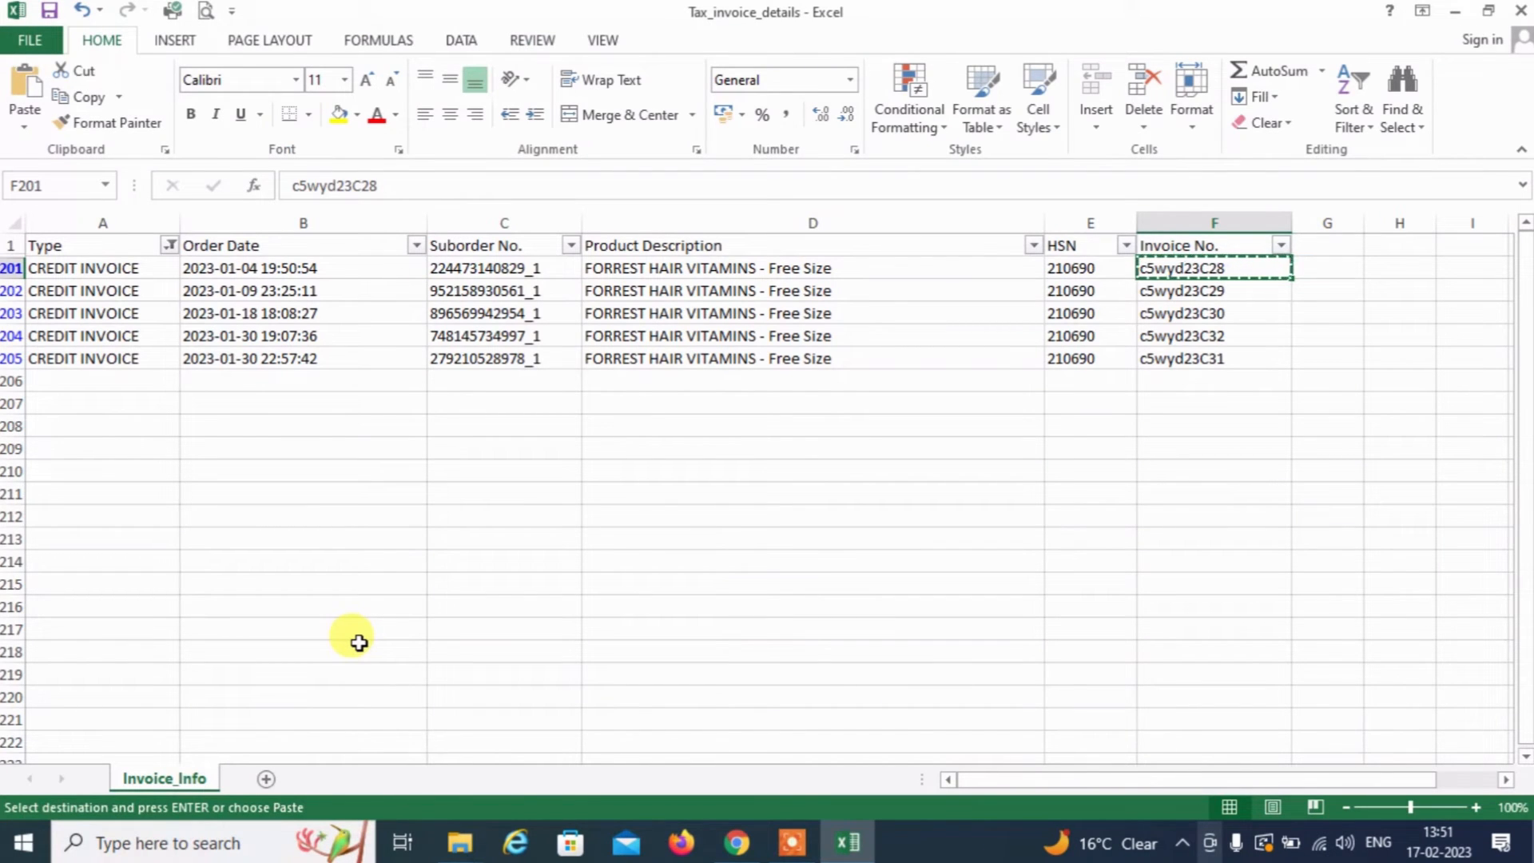
key(Down)
key(Down)
key(Down)
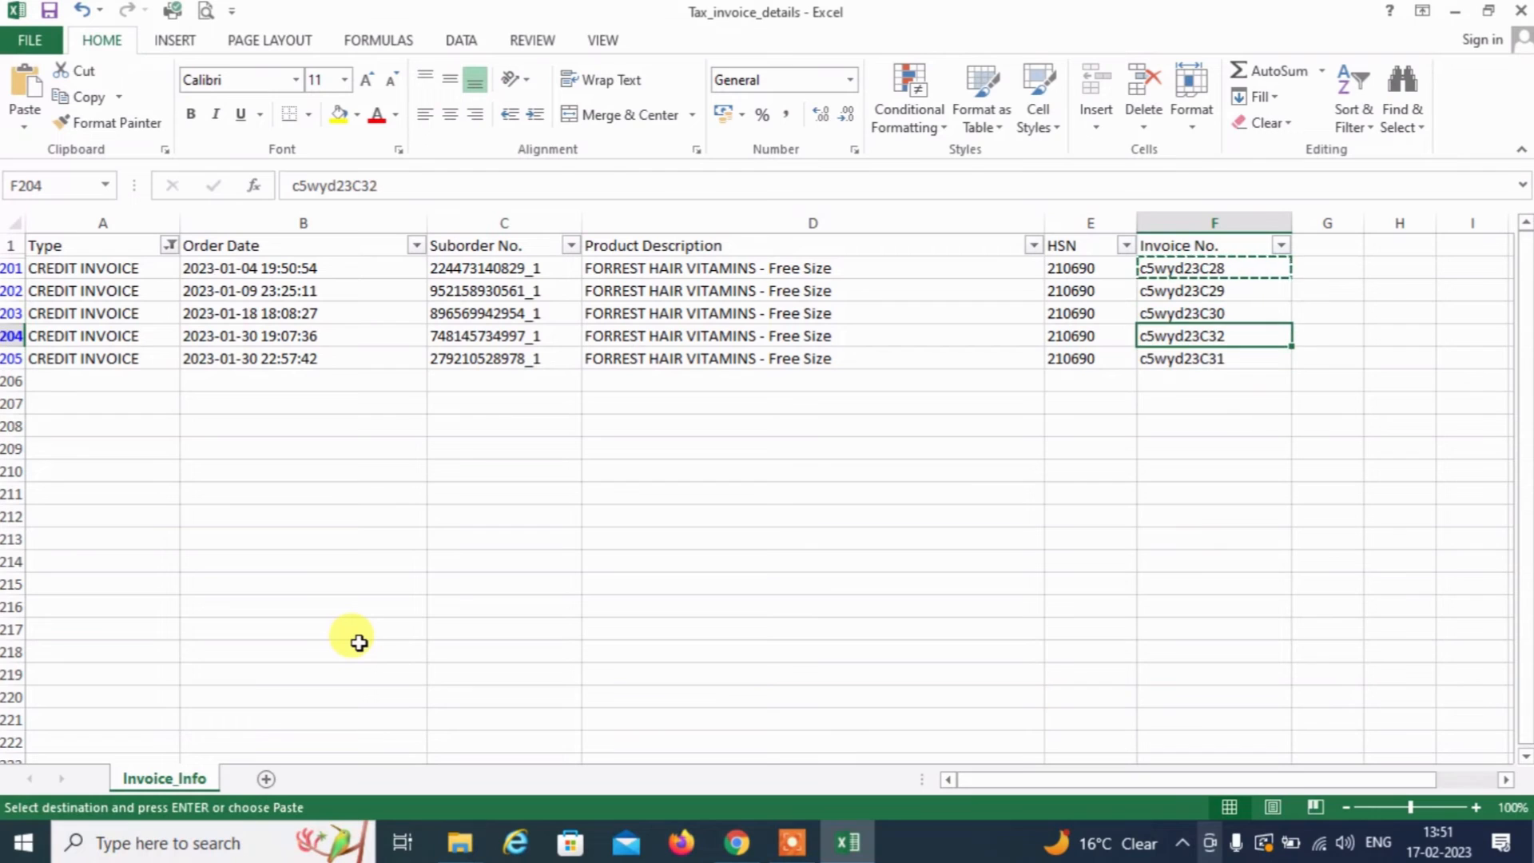
key(Down)
key(Up)
key(Down)
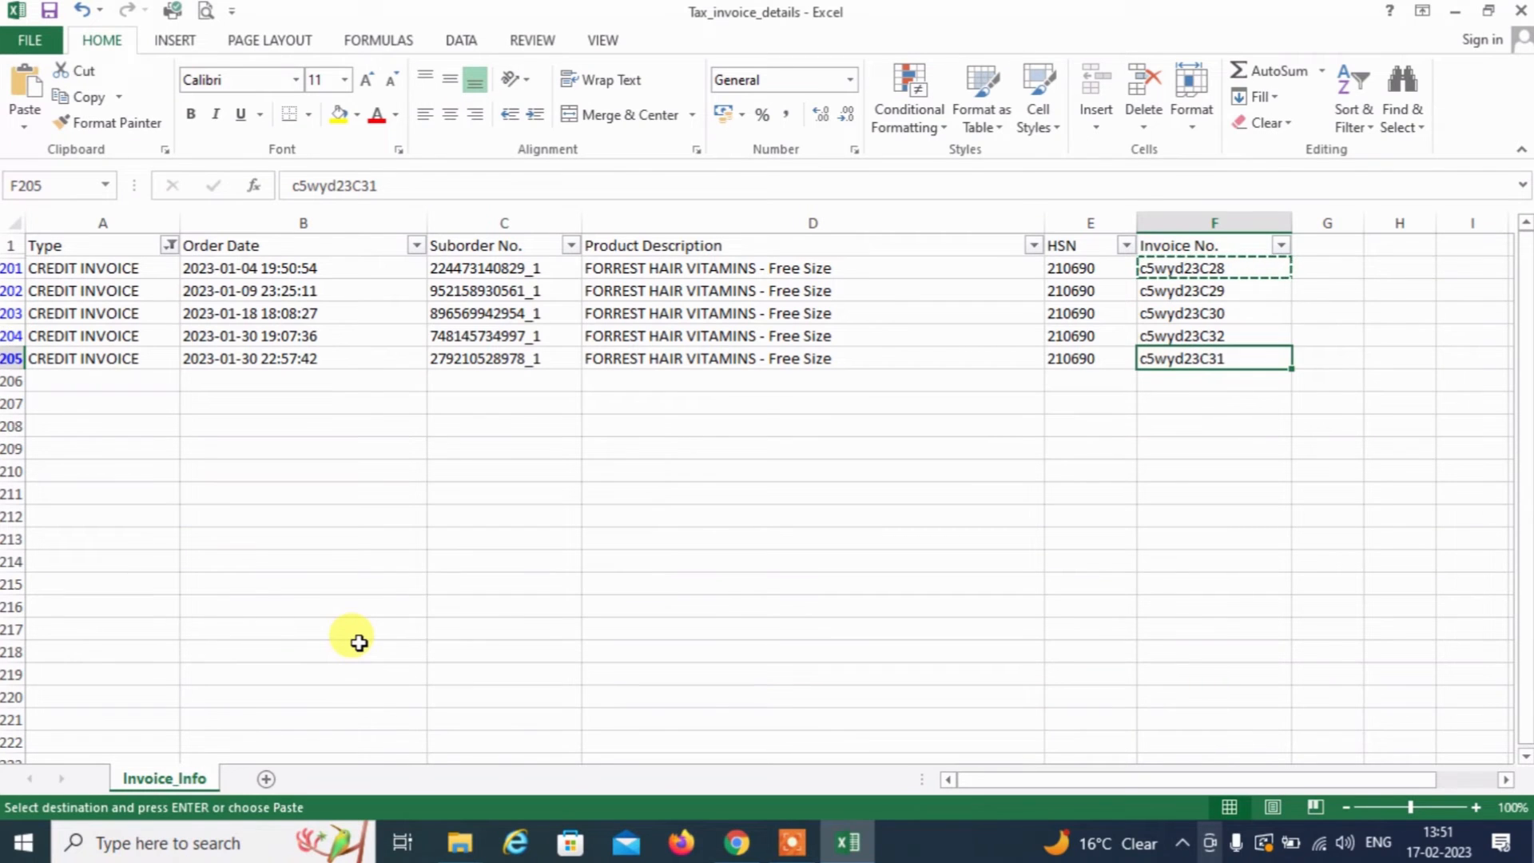
key(Up)
key(Down)
key(Up)
key(Up)
key(Up)
key(Up)
key(Up)
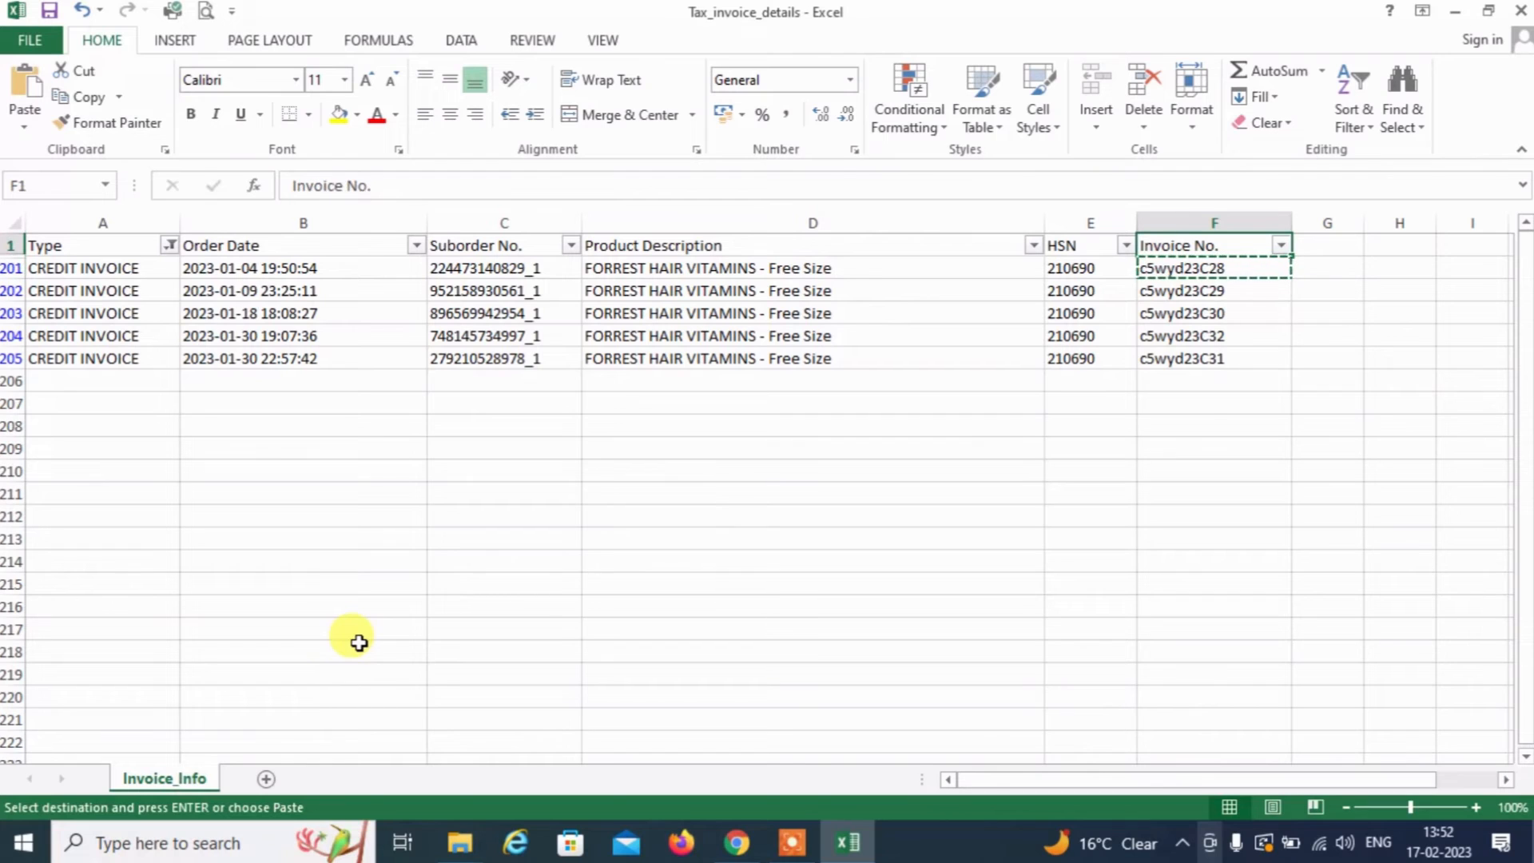
Filter the Invoice No. column to show only c5wyd23C28
key(alt+Down)
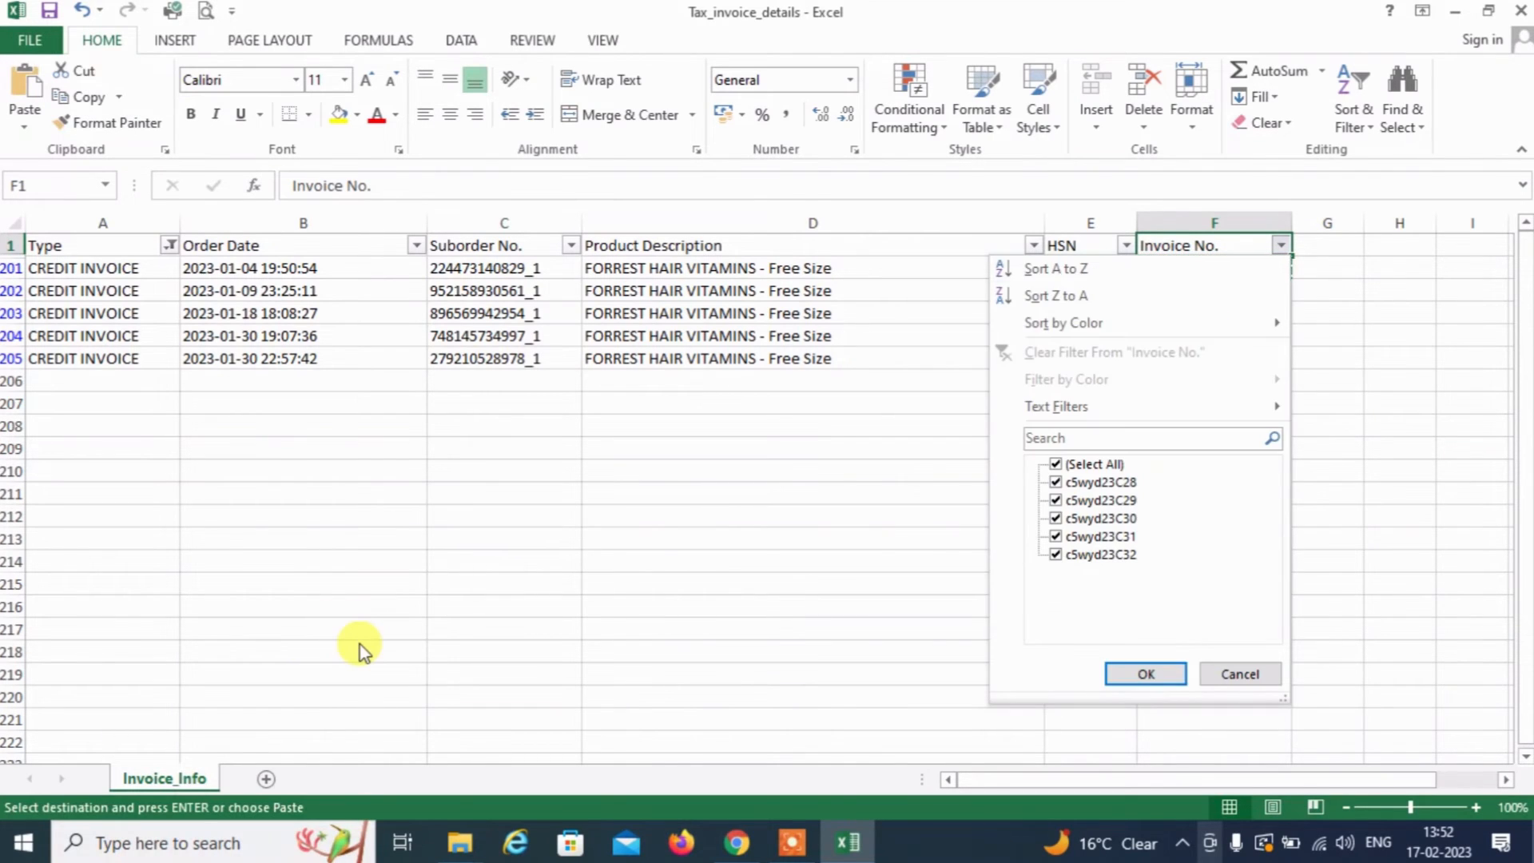
key(Down)
key(Down)
key(Down)
key(Down)
key(Down)
key(space)
key(Down)
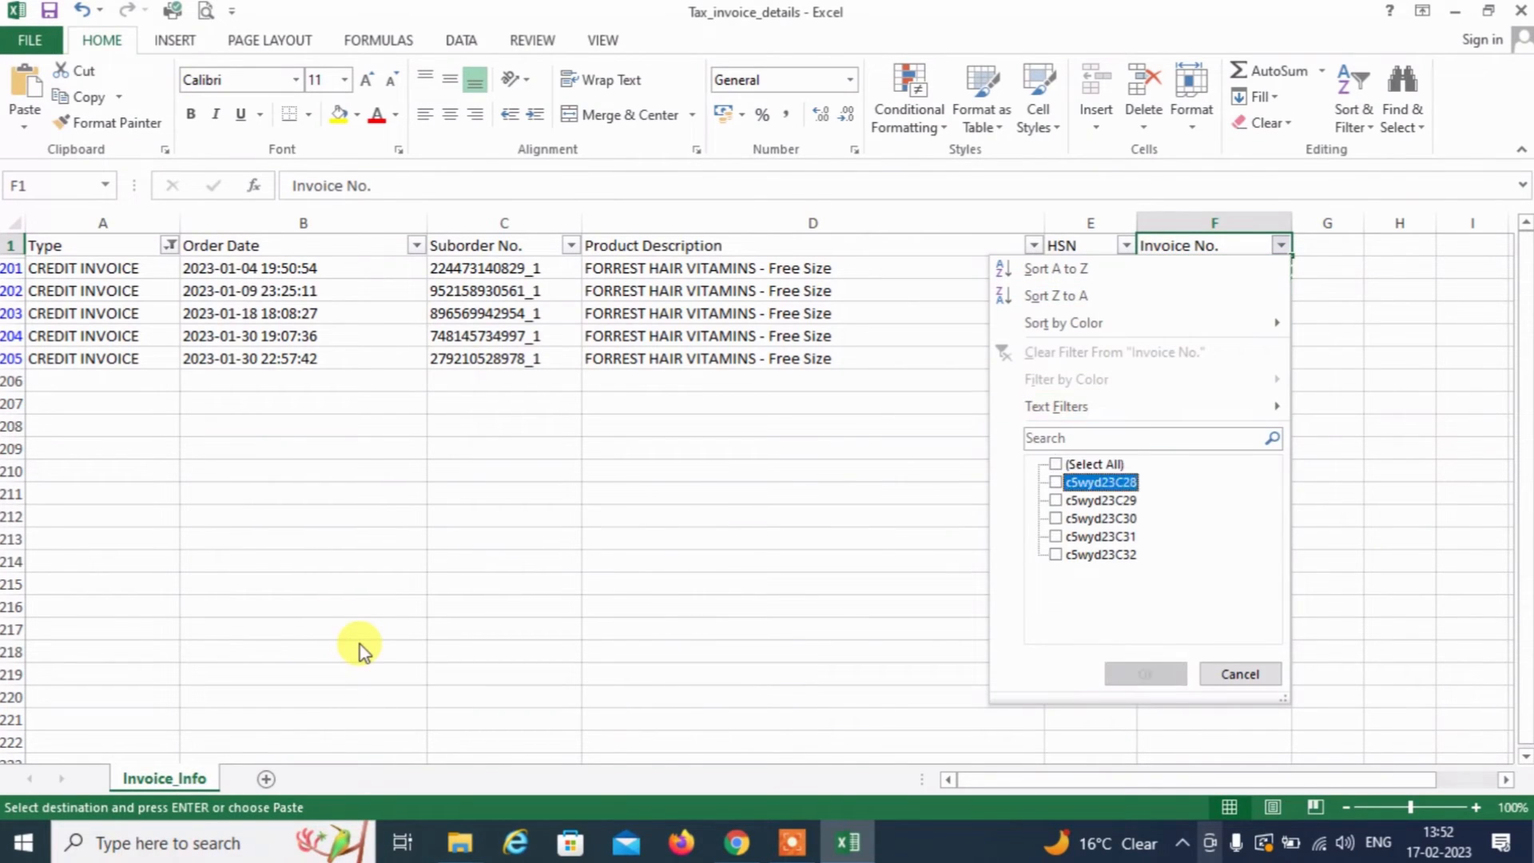
key(Up)
key(Down)
key(Down)
key(Up)
key(space)
key(Tab)
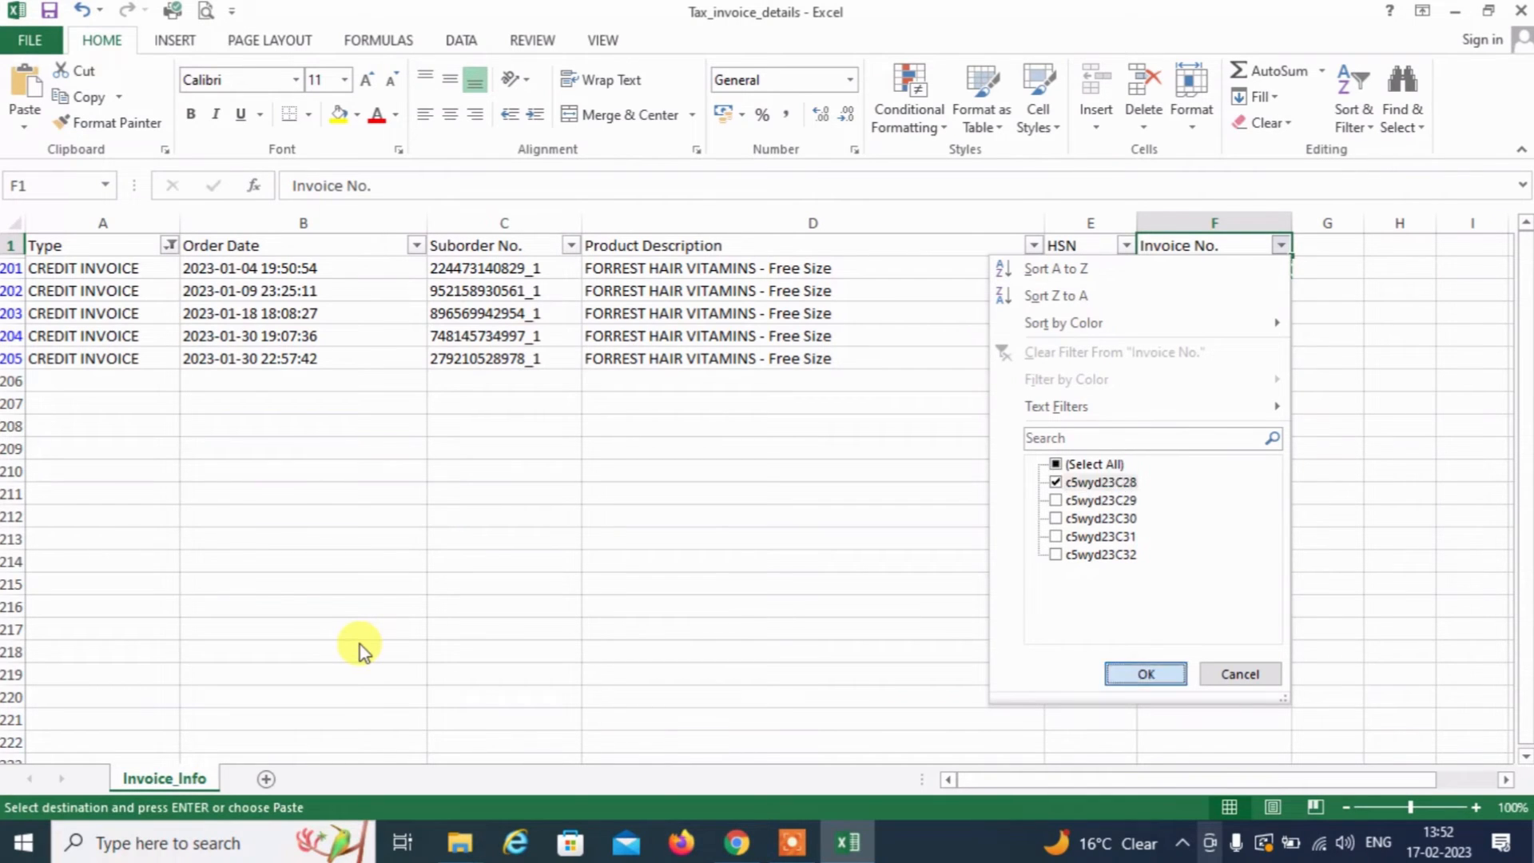
key(Return)
key(Down)
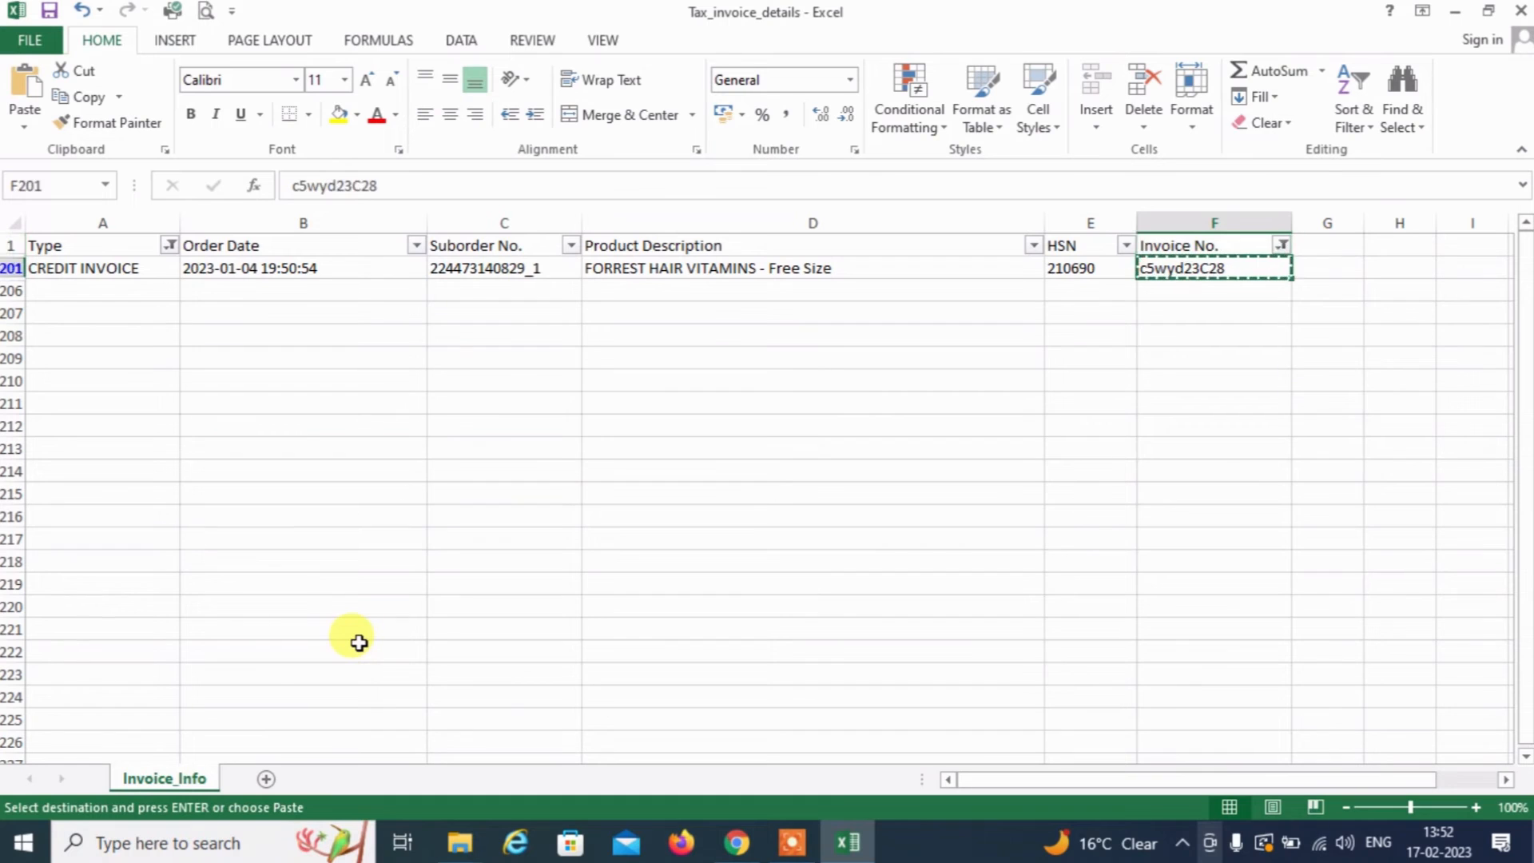
key(Up)
Refilter Invoice No. to c5wyd23C32 and paste it into row 3's To field
key(alt+Down)
key(Tab)
key(Down)
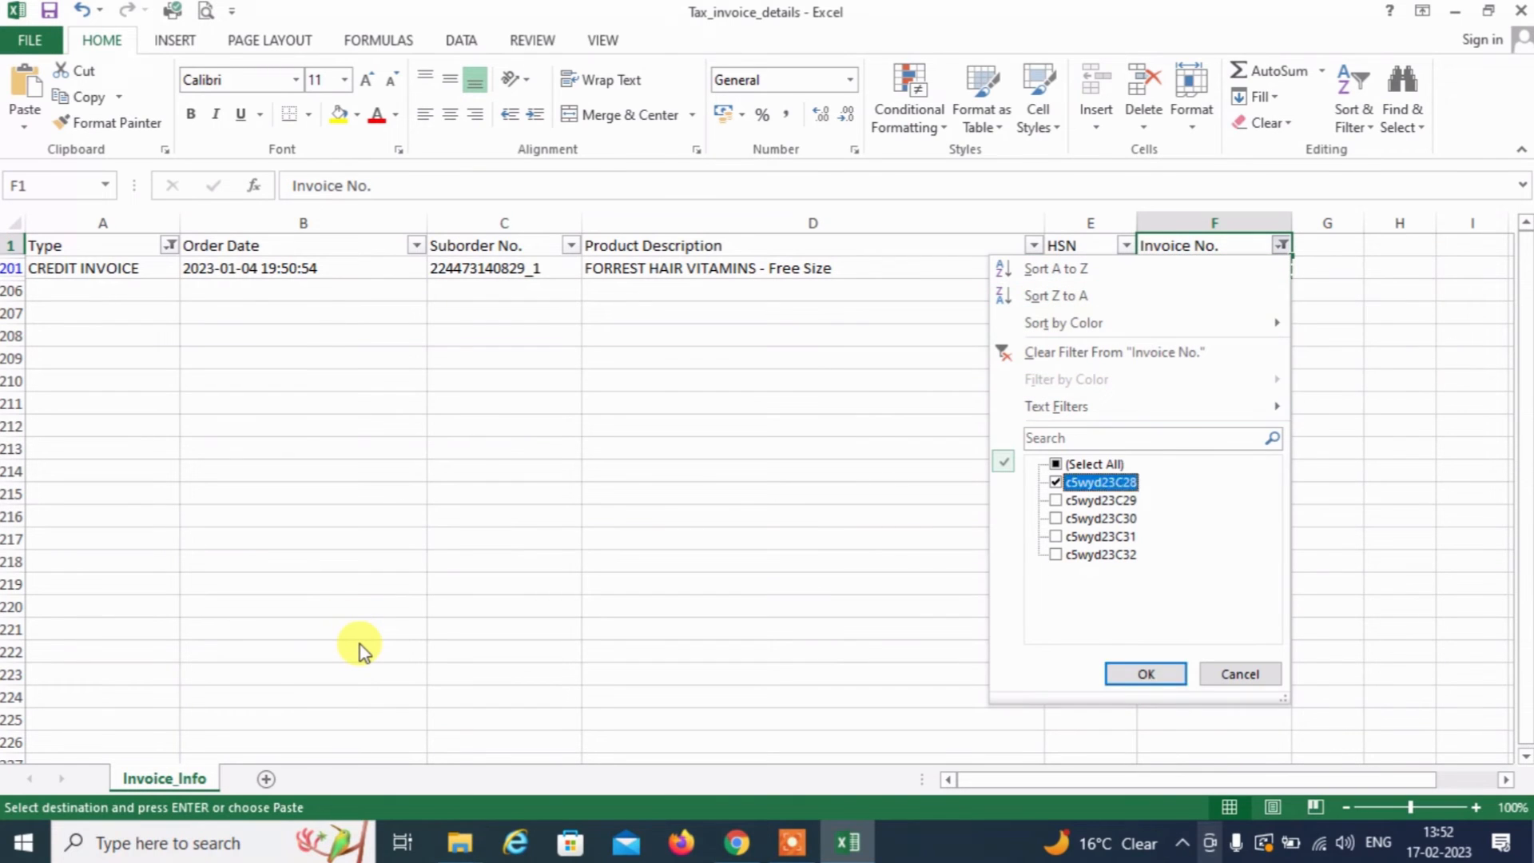
key(space)
key(Down)
key(Down)
key(Down)
key(Down)
key(space)
key(Return)
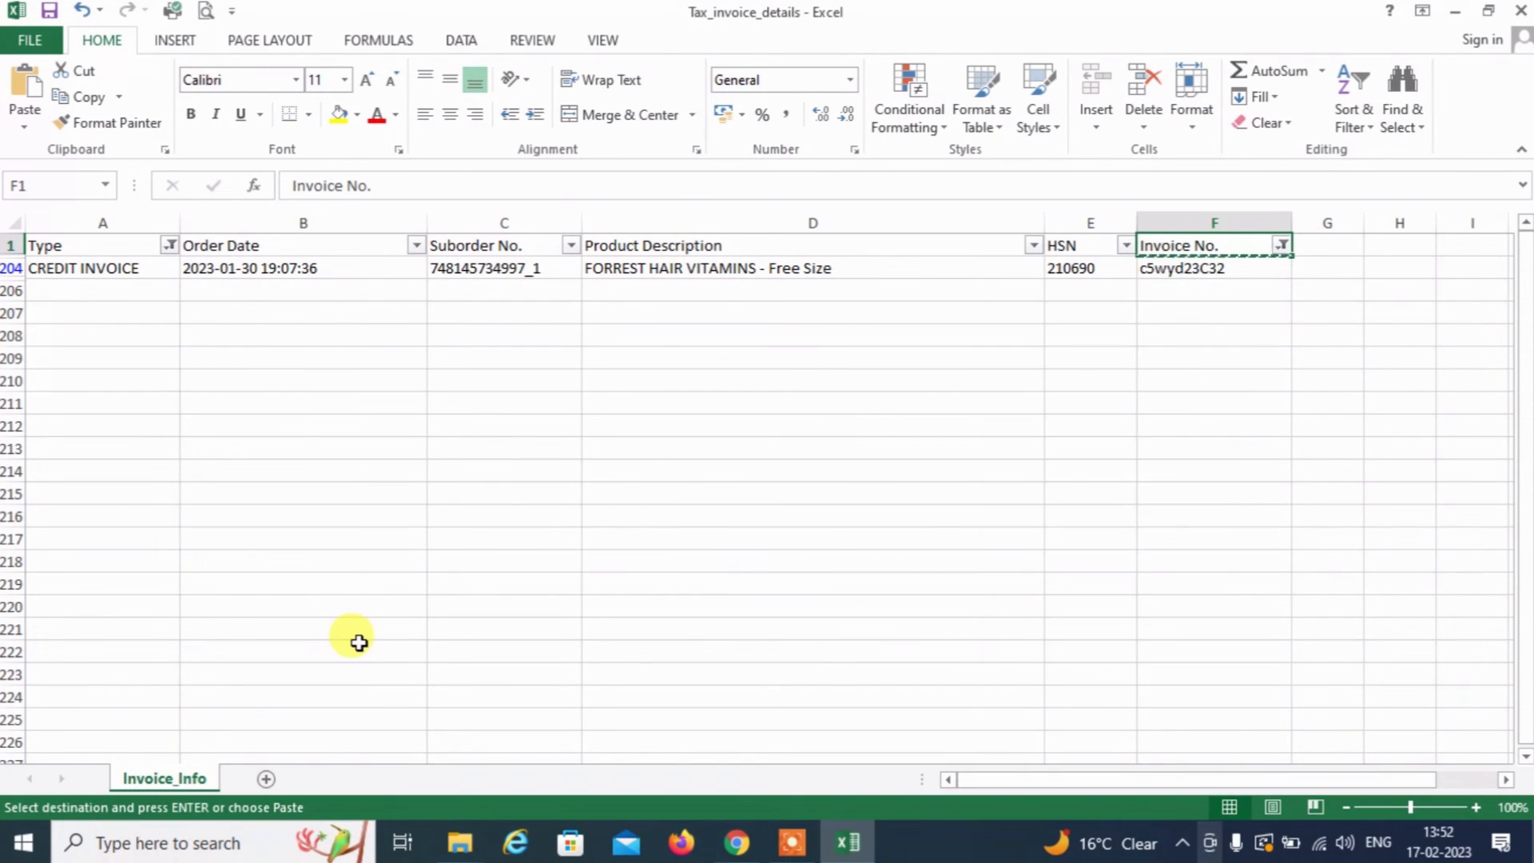
key(Down)
key(alt+Tab)
key(Tab)
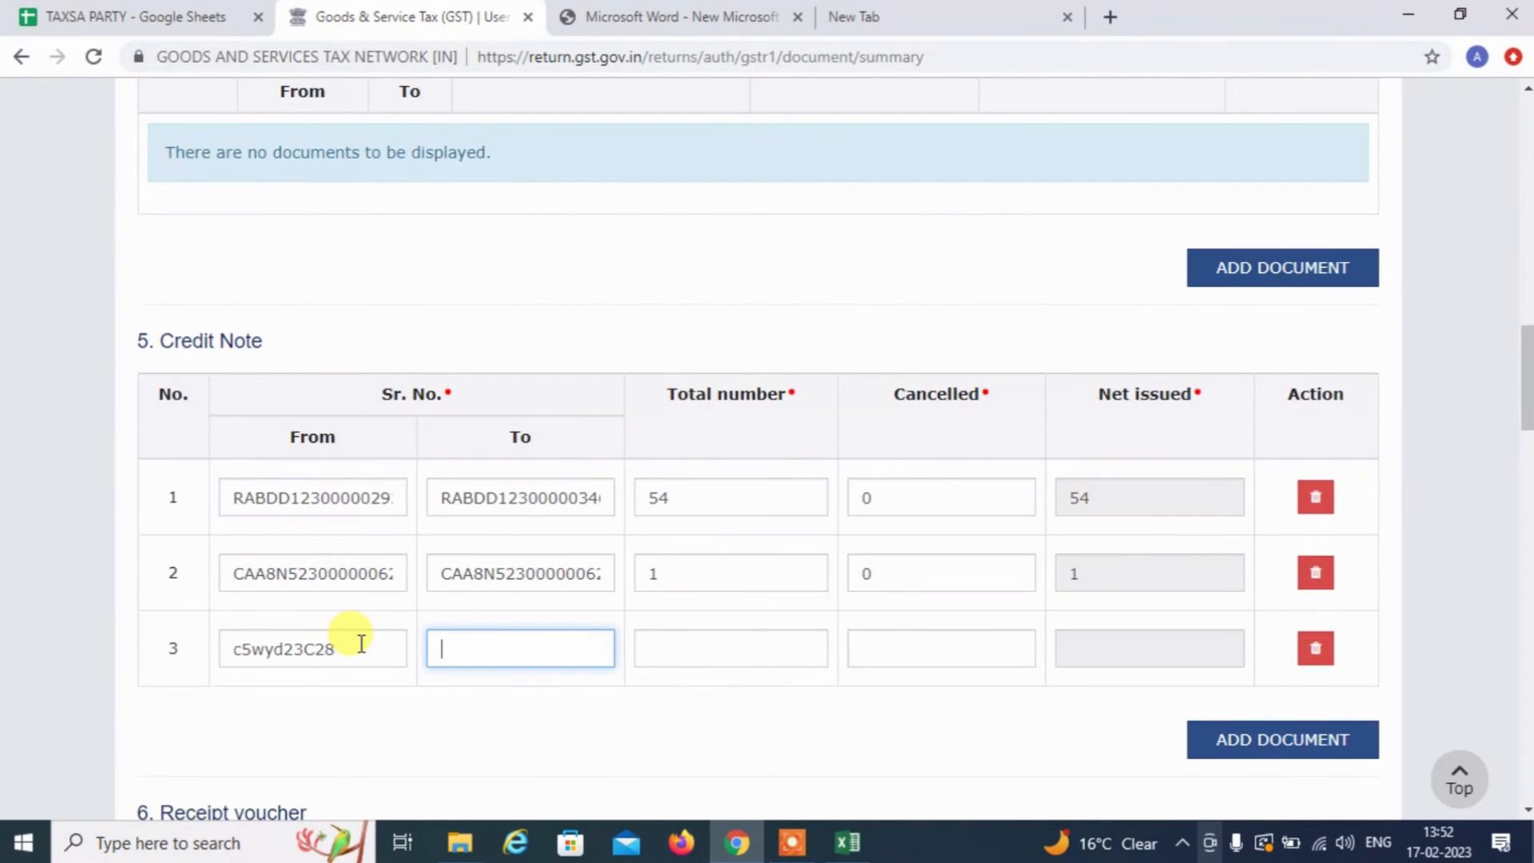
key(ctrl+v)
key(Tab)
Clear the Invoice No. filter and select the five credit invoice numbers to count them
key(alt+Tab)
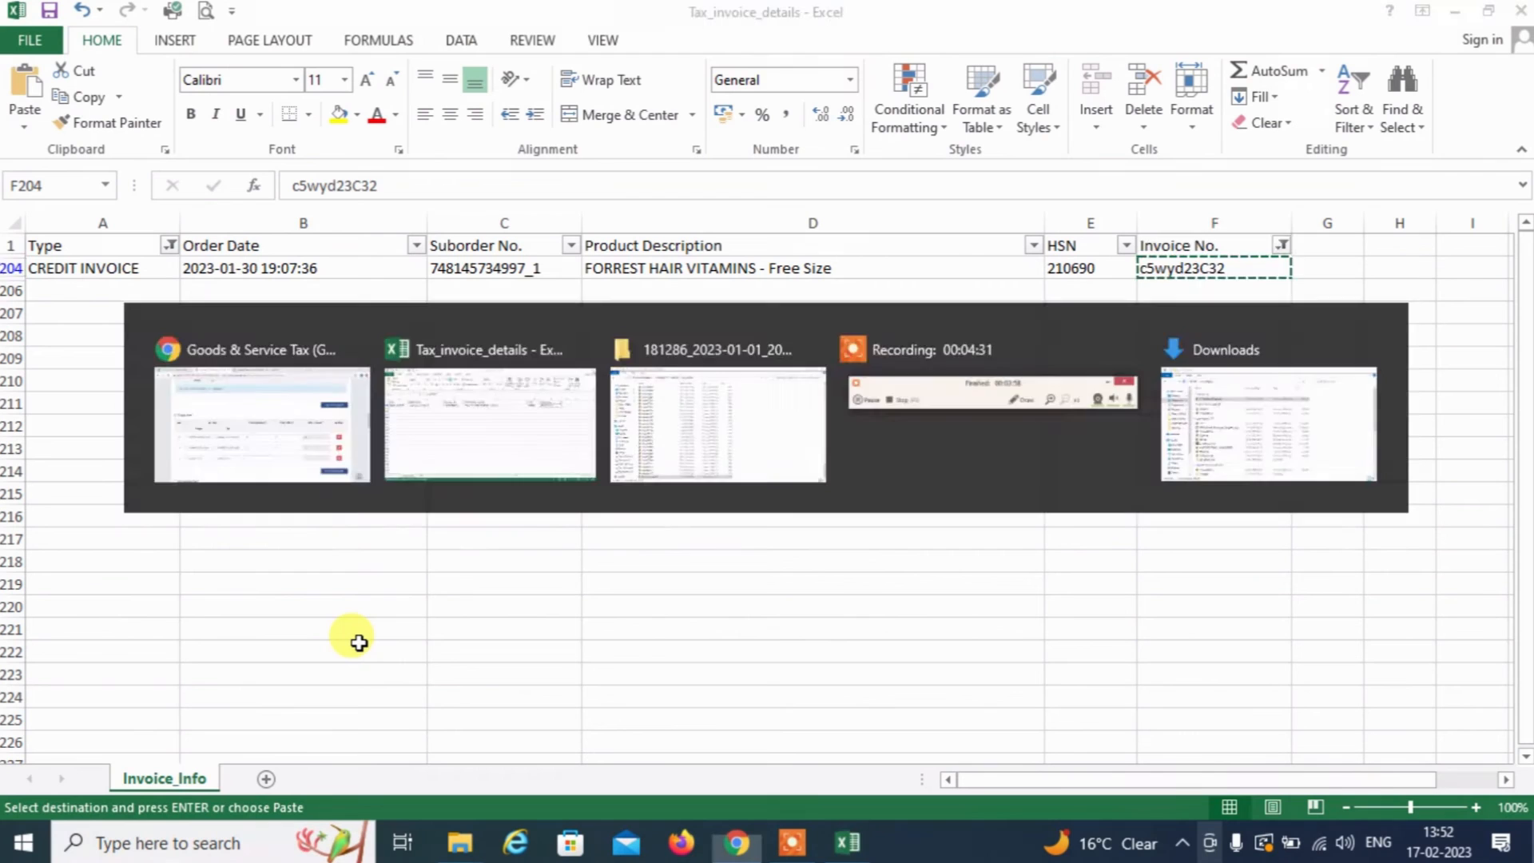
key(Up)
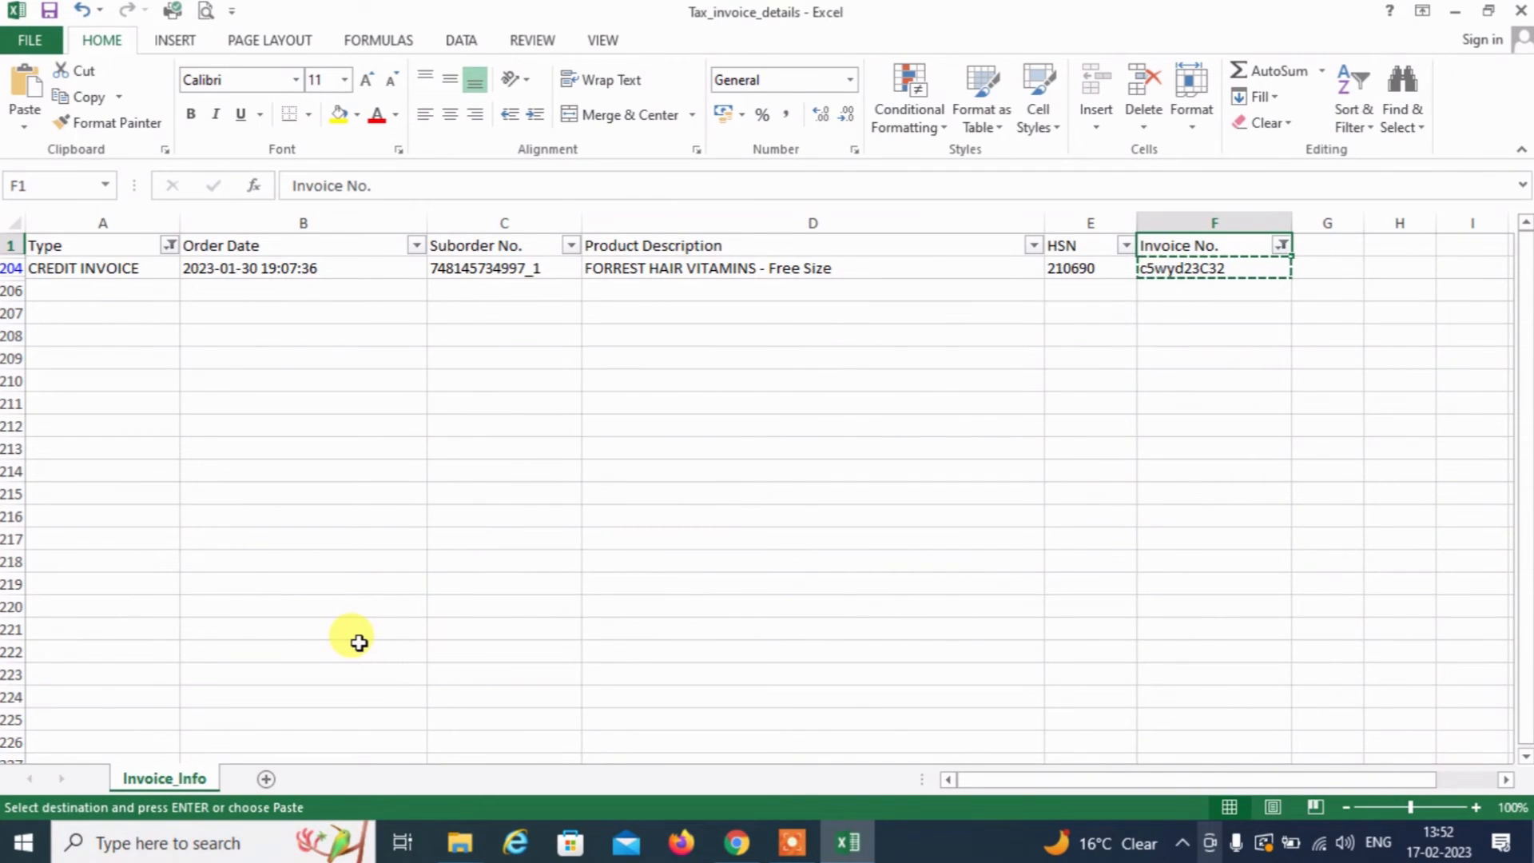
key(alt+Down)
key(Down)
key(Down)
key(Down)
key(Down)
key(Down)
key(Down)
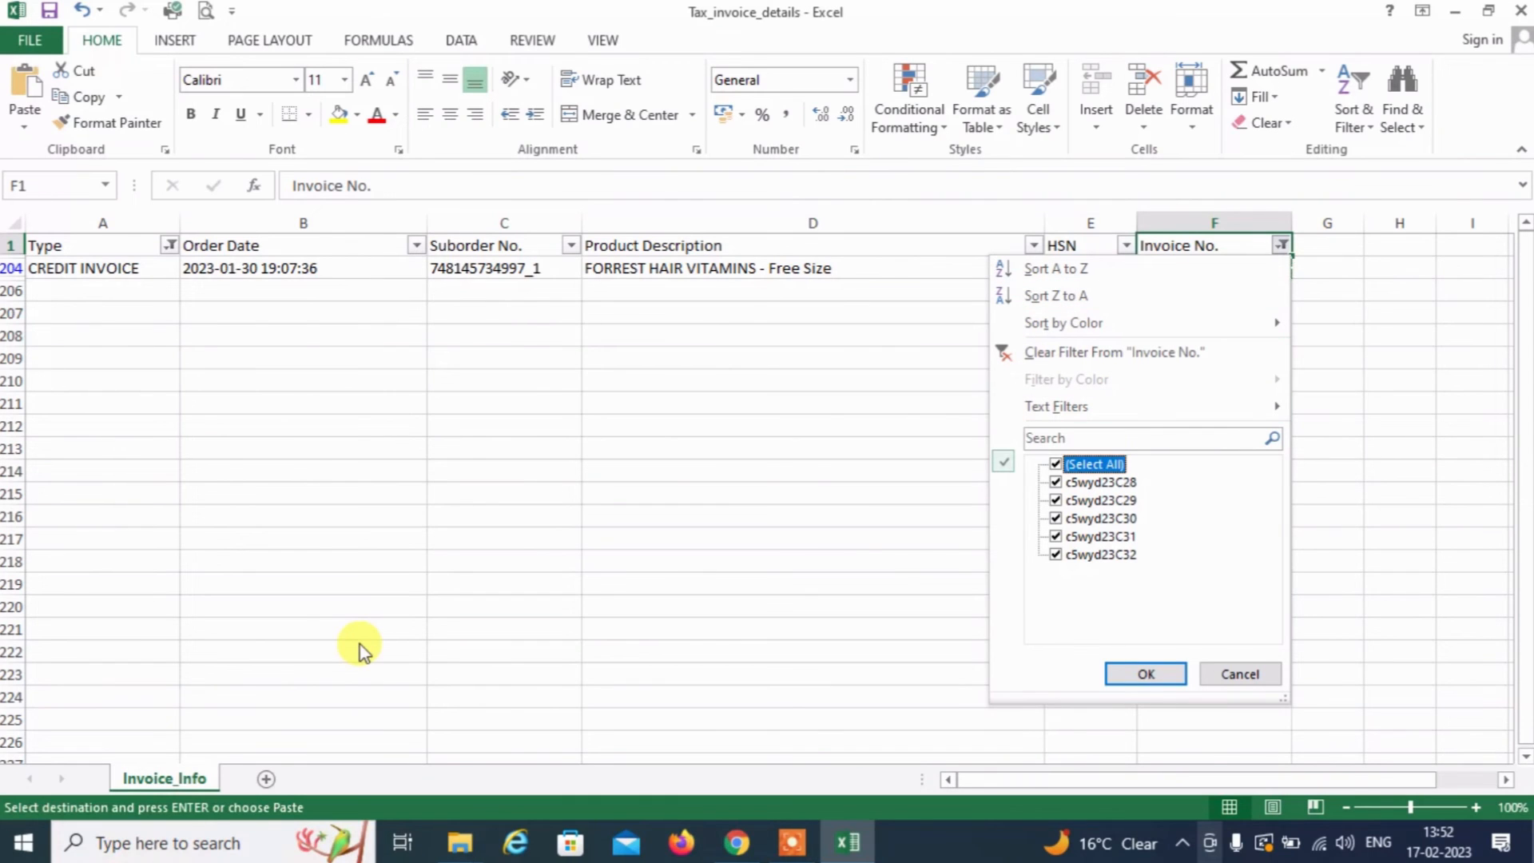
key(Return)
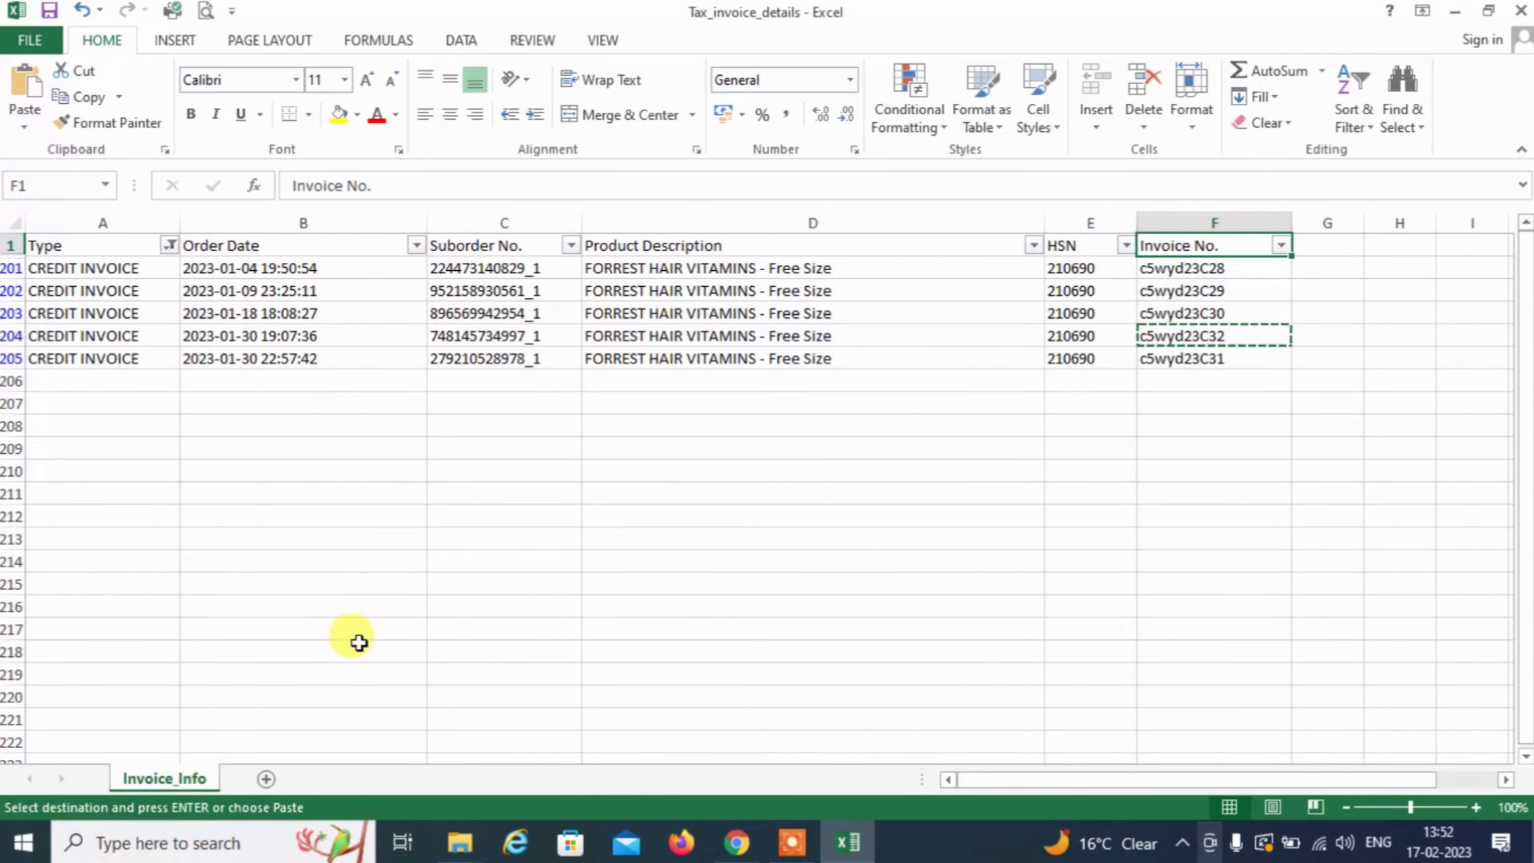
key(Down)
key(shift+Down)
key(shift+Down)
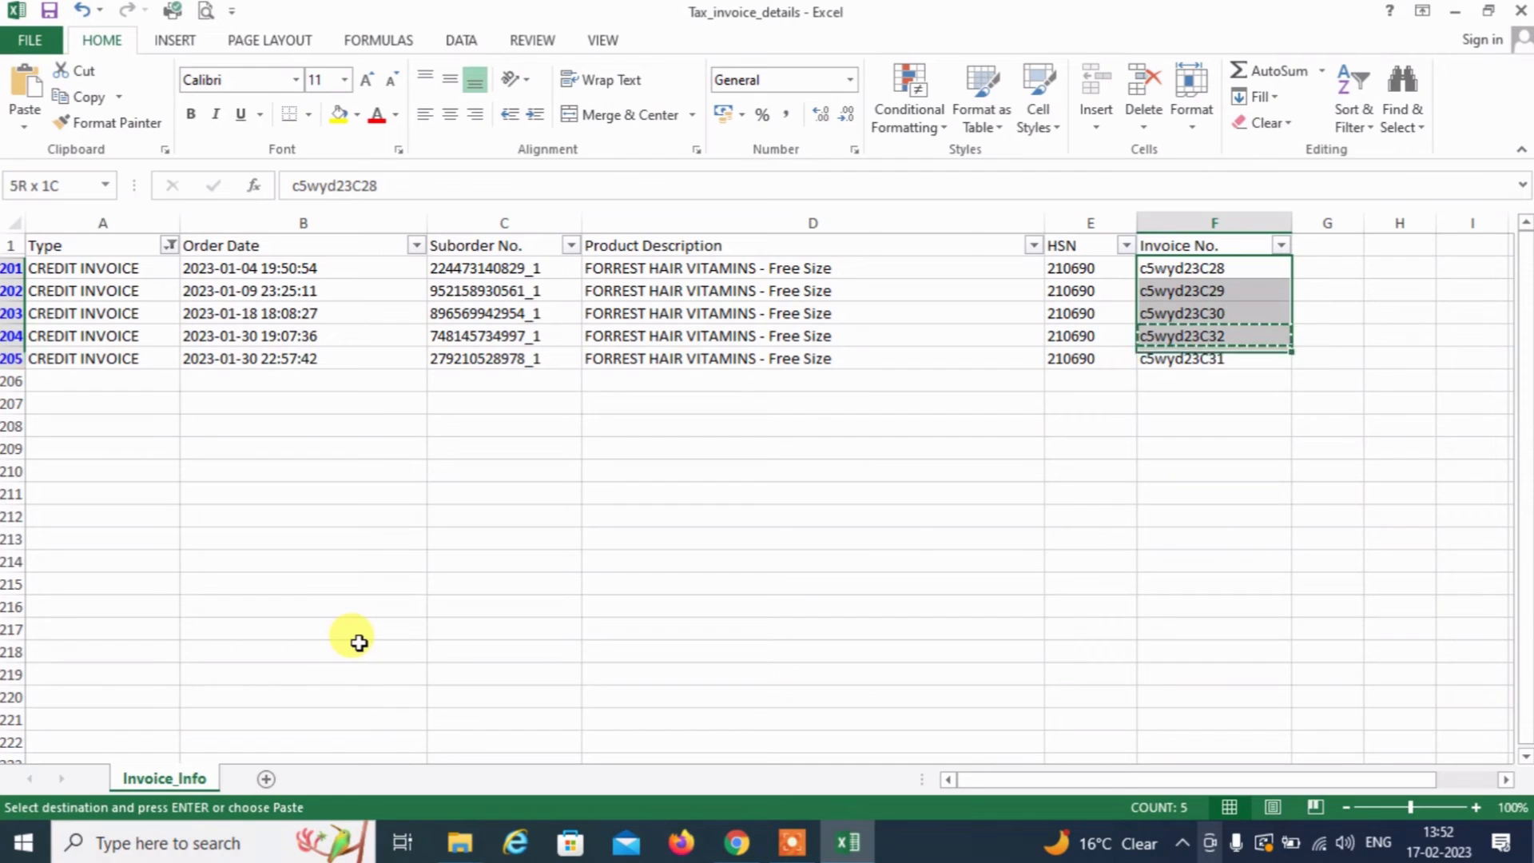
key(alt+Tab)
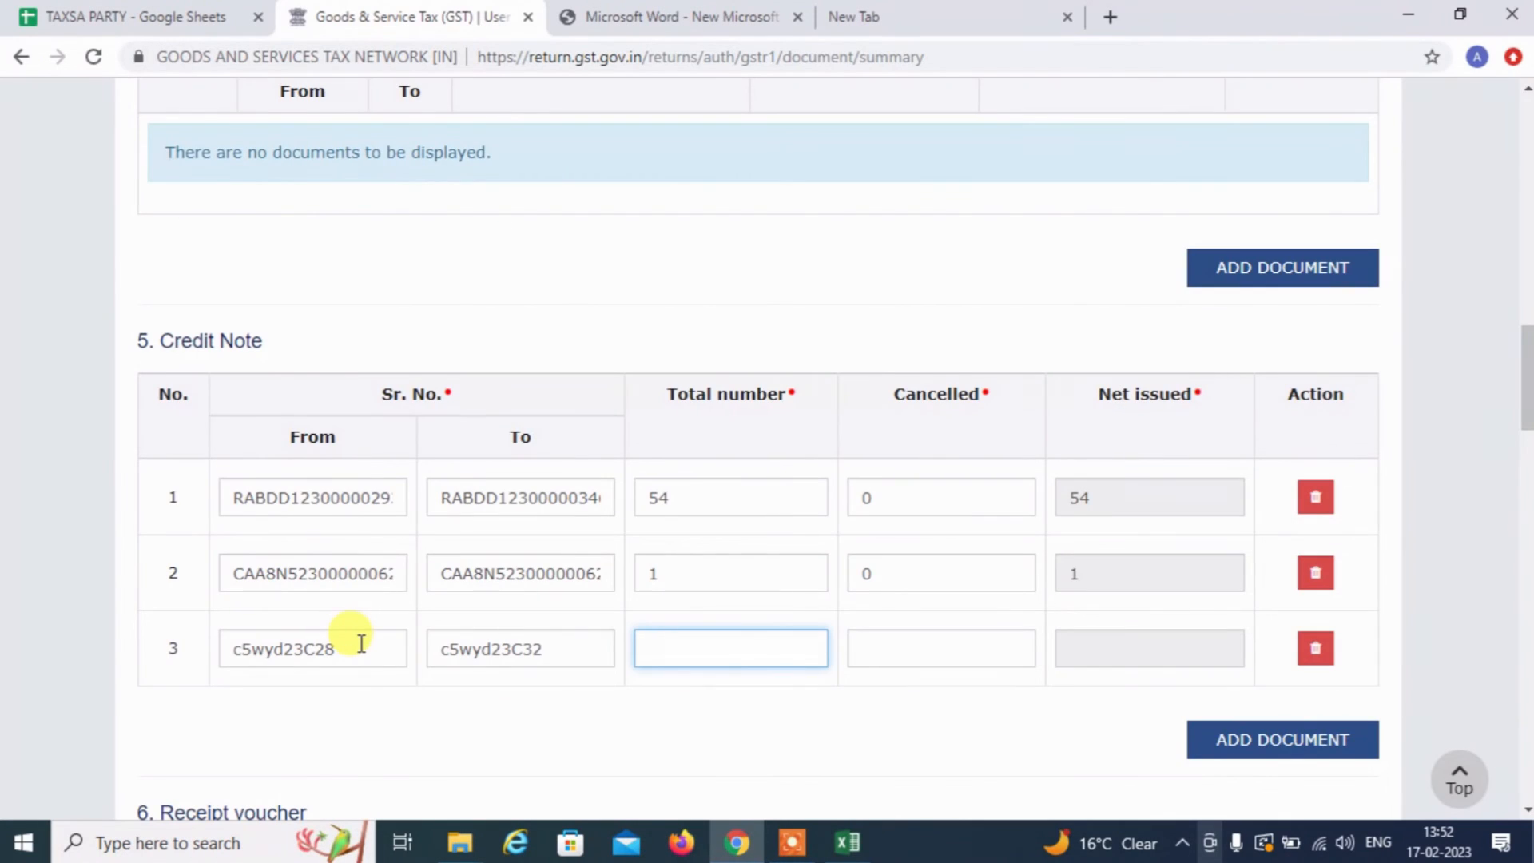
Enter total number 5 and cancelled 0 in Credit Note row 3
text(5)
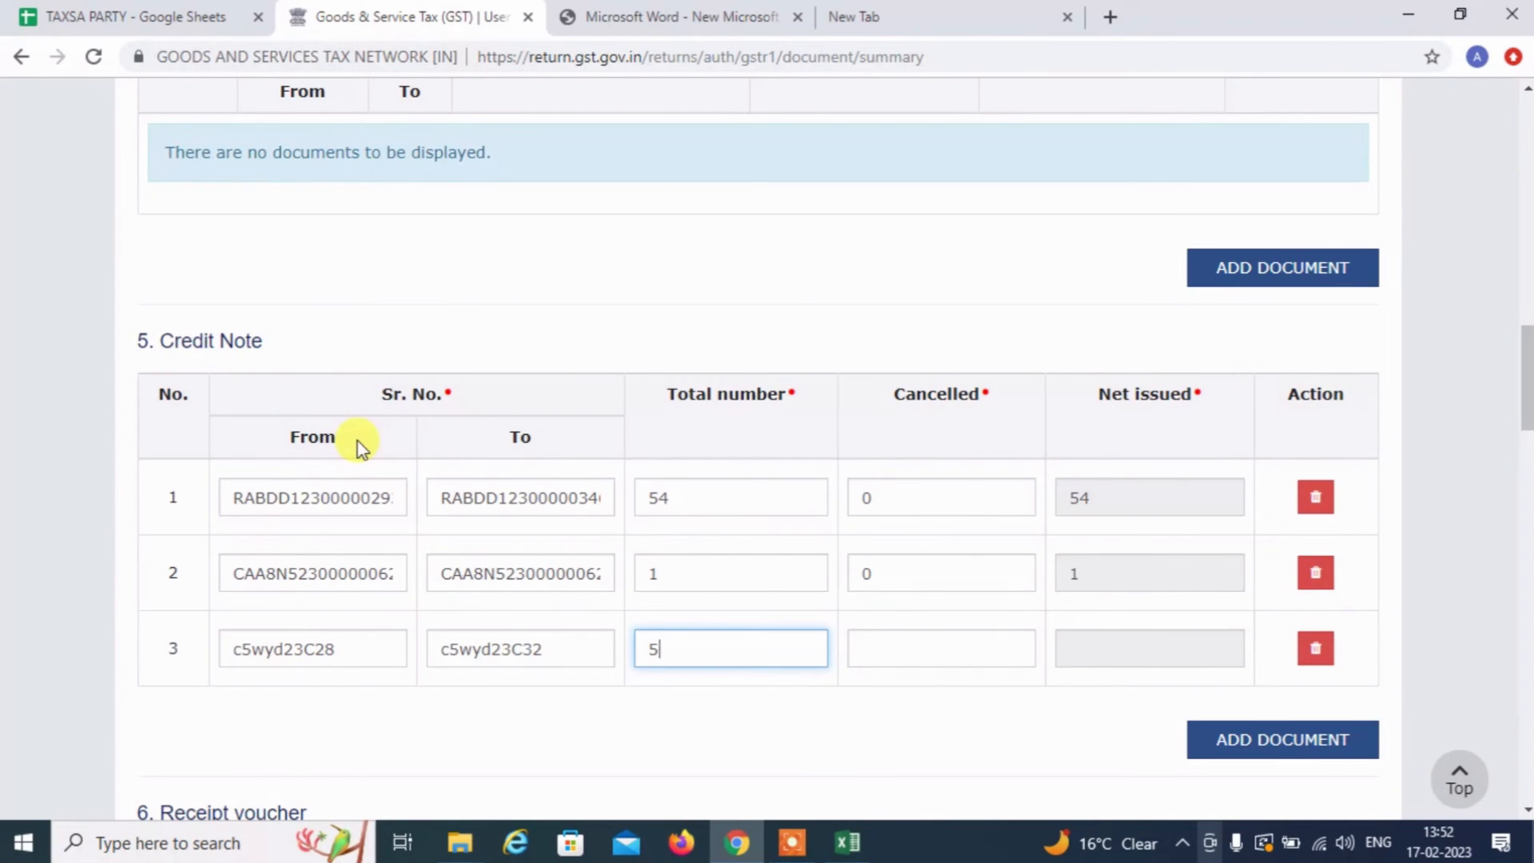
click(929, 640)
text(0)
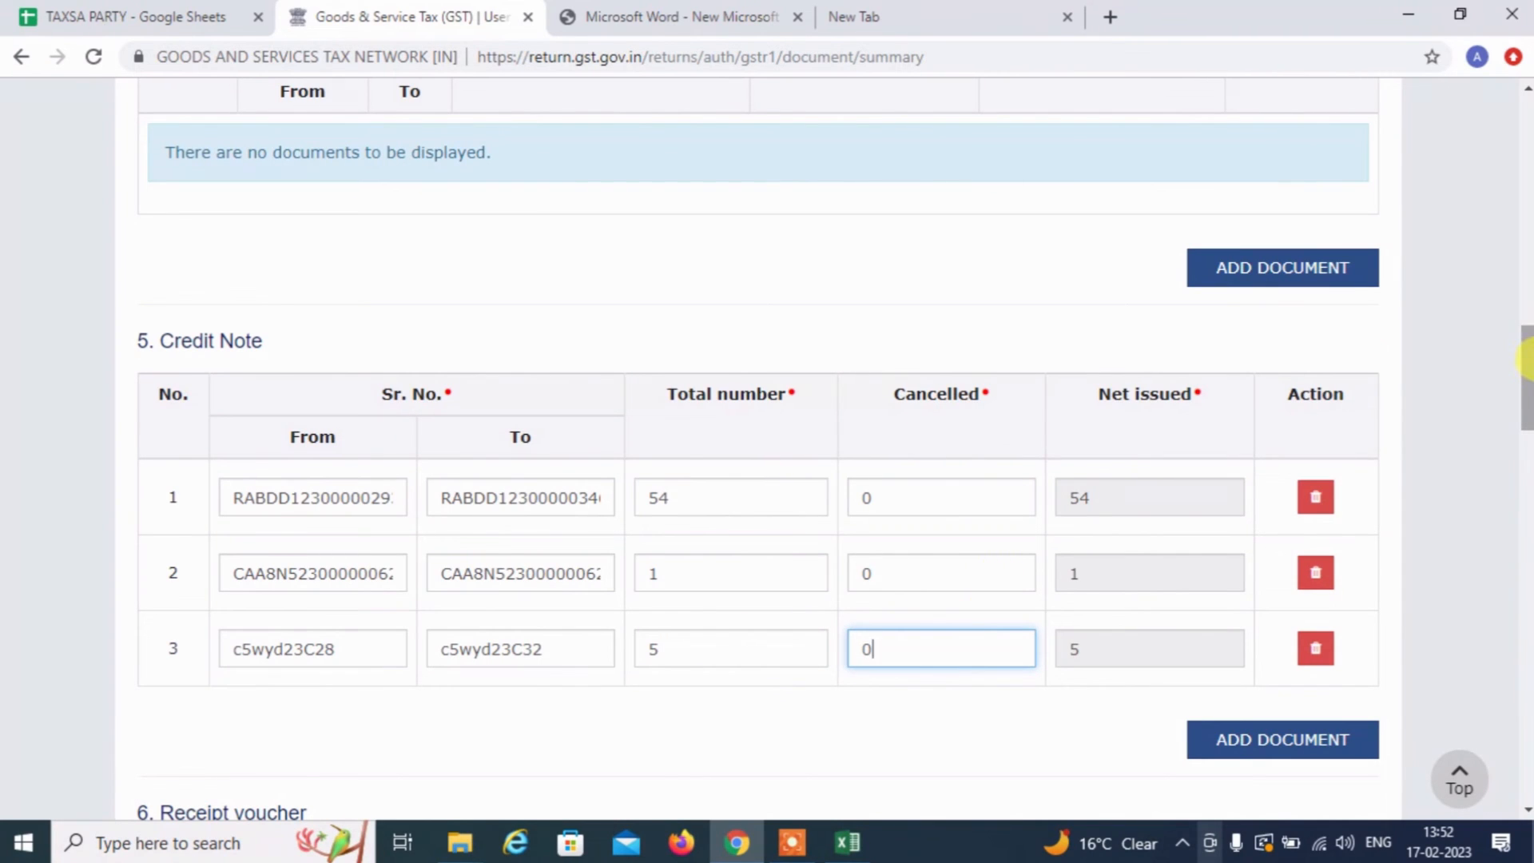
drag(1526, 360, 1526, 158)
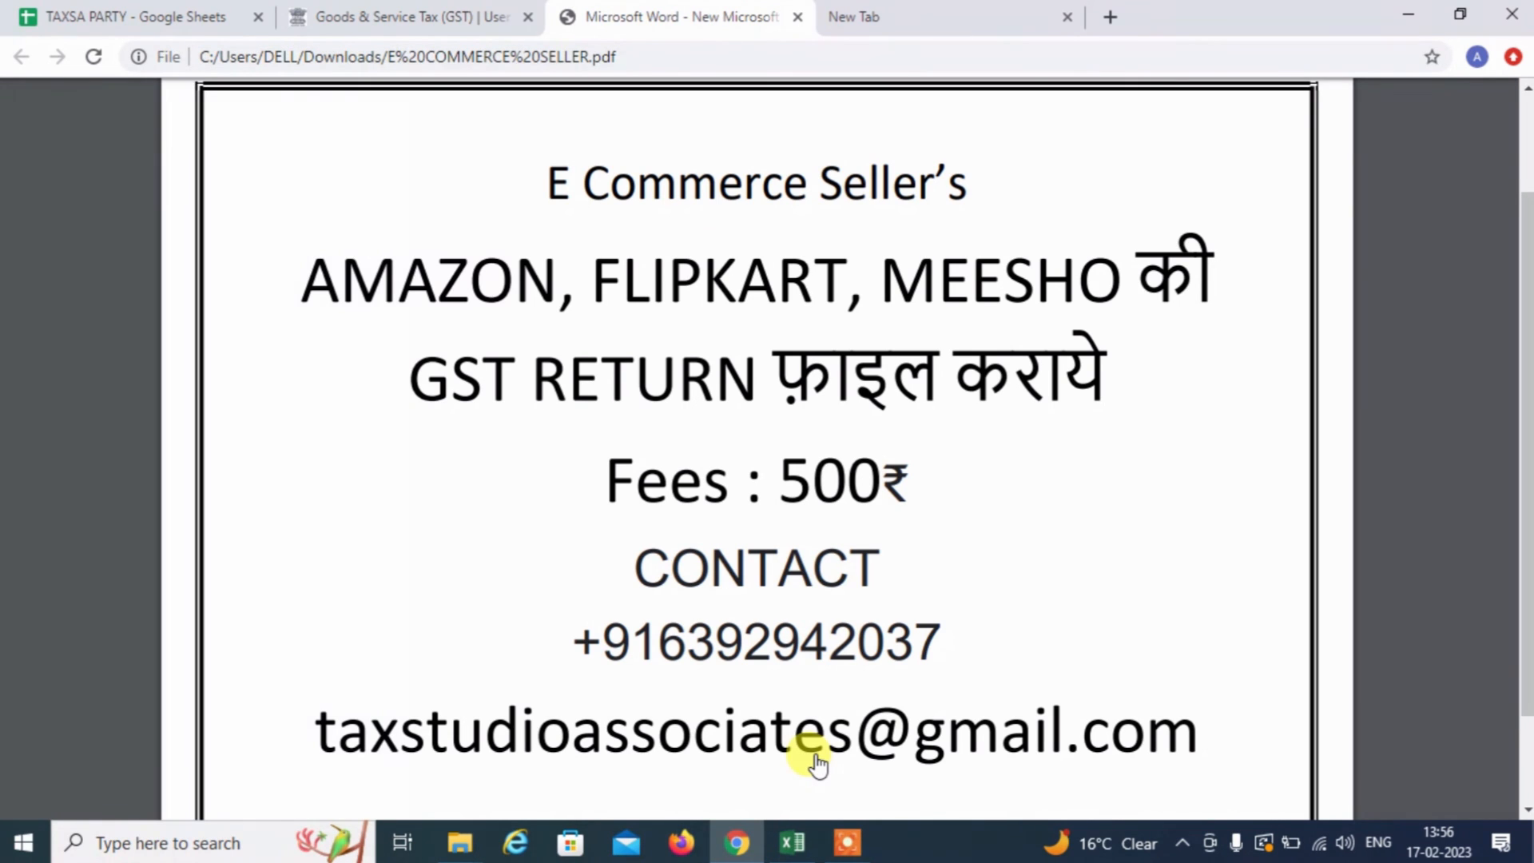
double_click(729, 637)
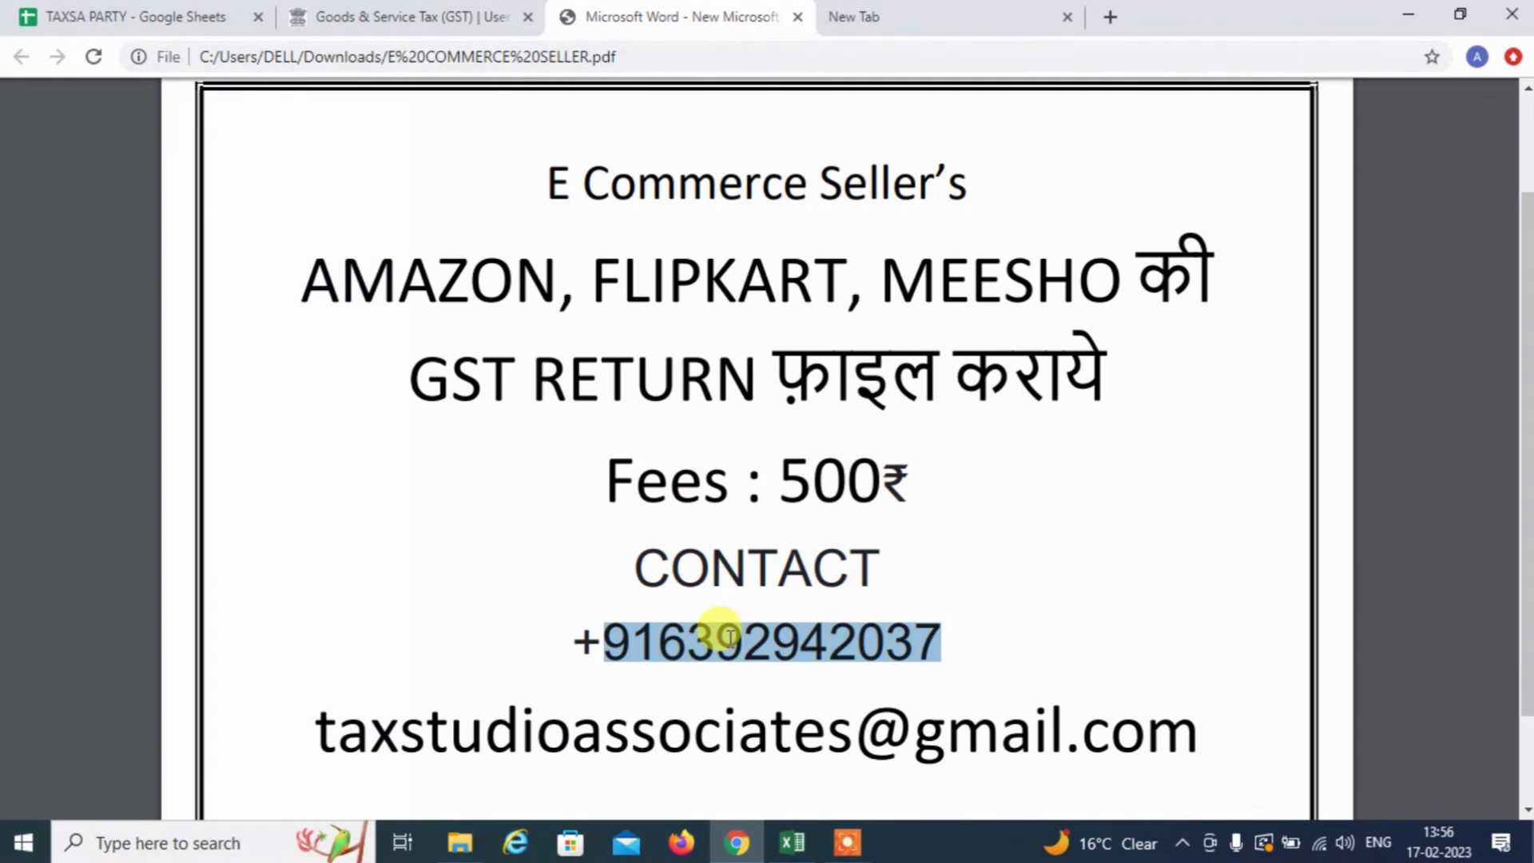
click(728, 635)
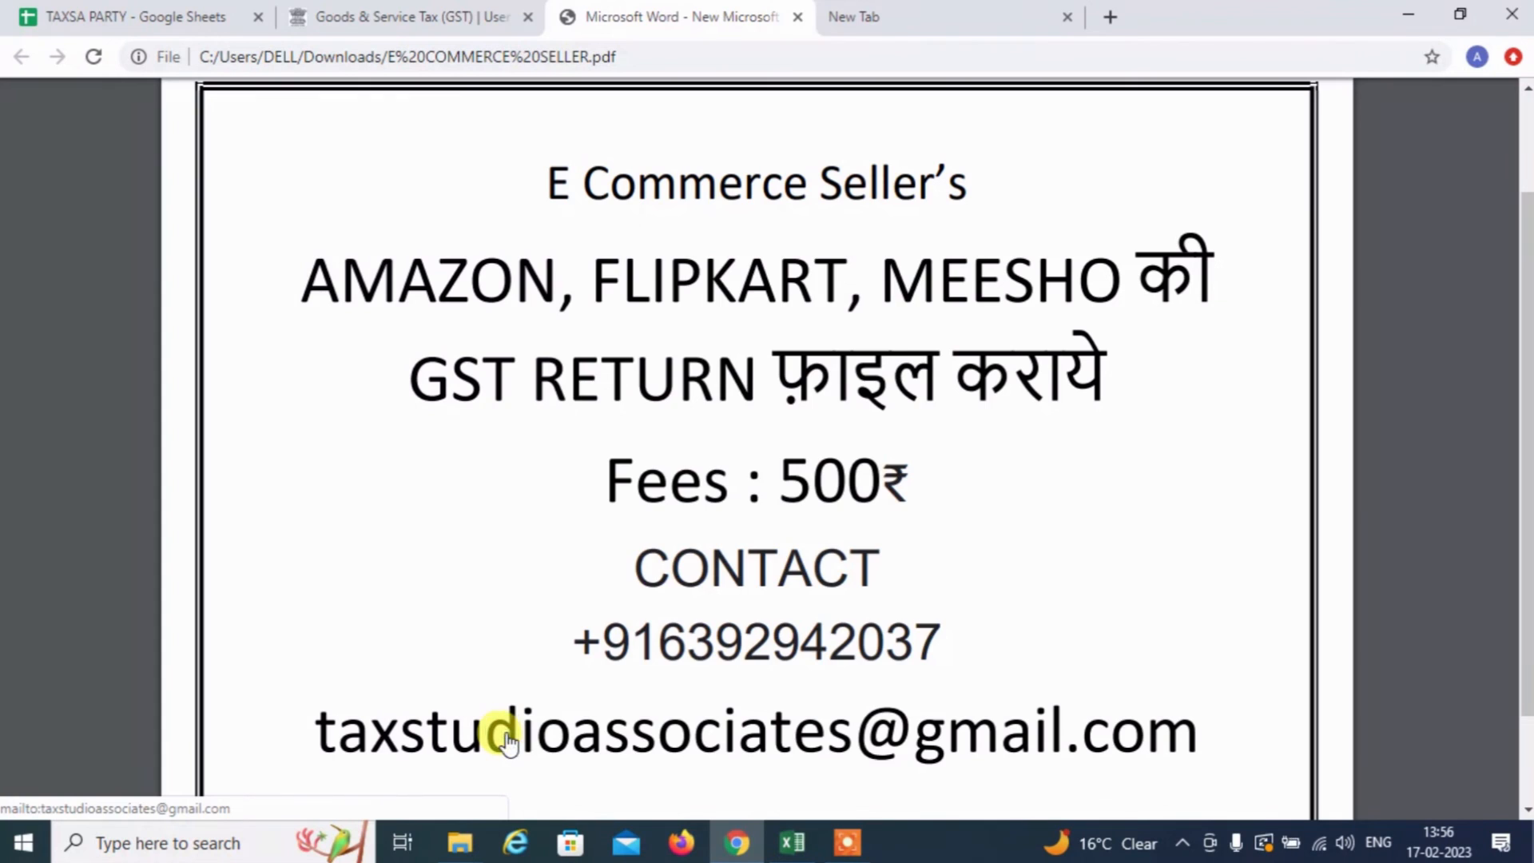
click(508, 742)
click(729, 700)
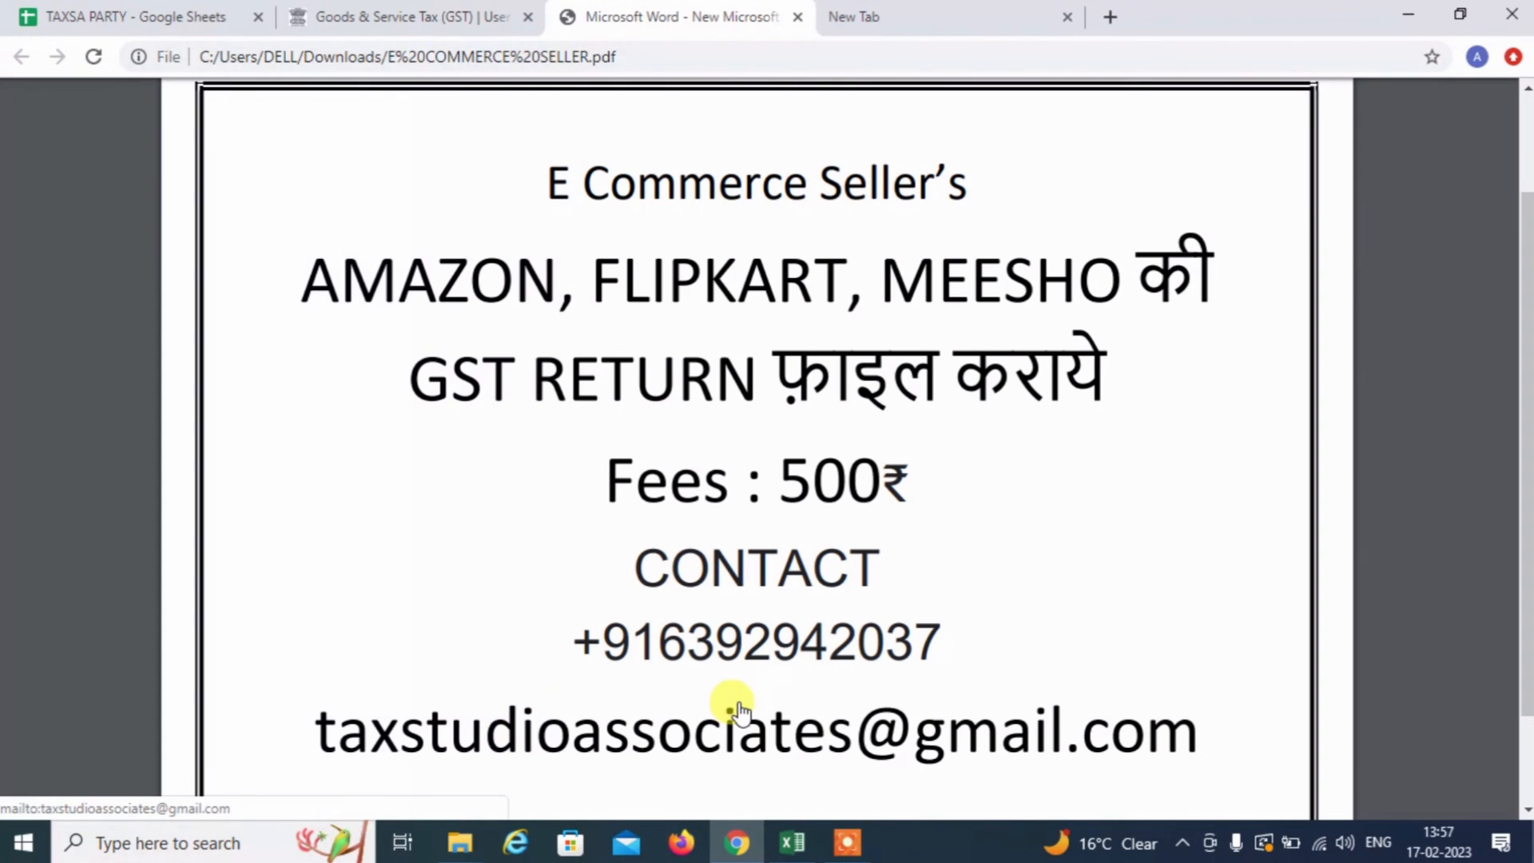